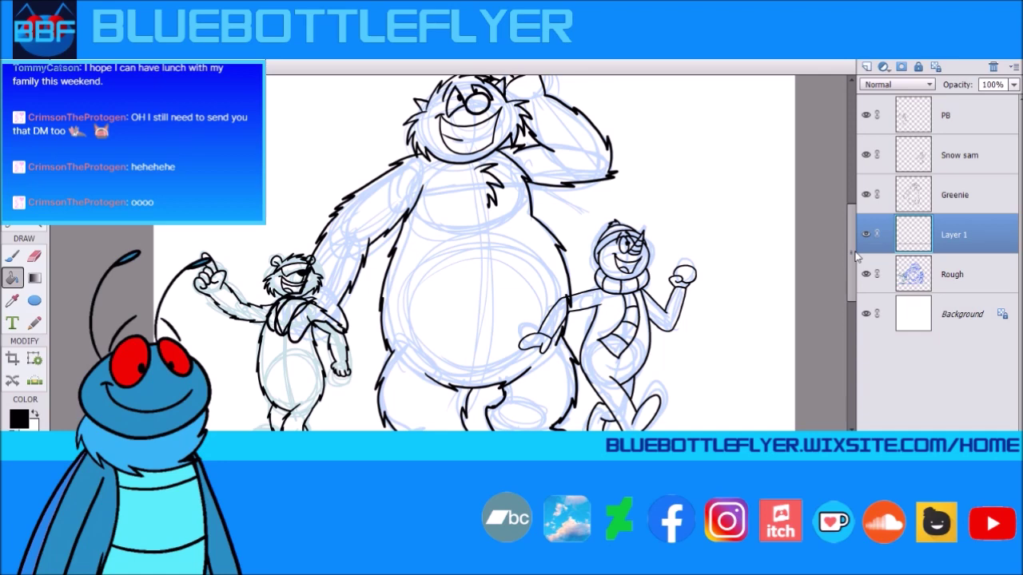
Step: On the Rough layer, sketch a small dragon's head, rounded body and limbs in red beside the large furry character
{"action": "left_click_drag", "start_coordinate": [855, 254], "coordinate": [853, 221]}
{"action": "left_click", "coordinate": [953, 283]}
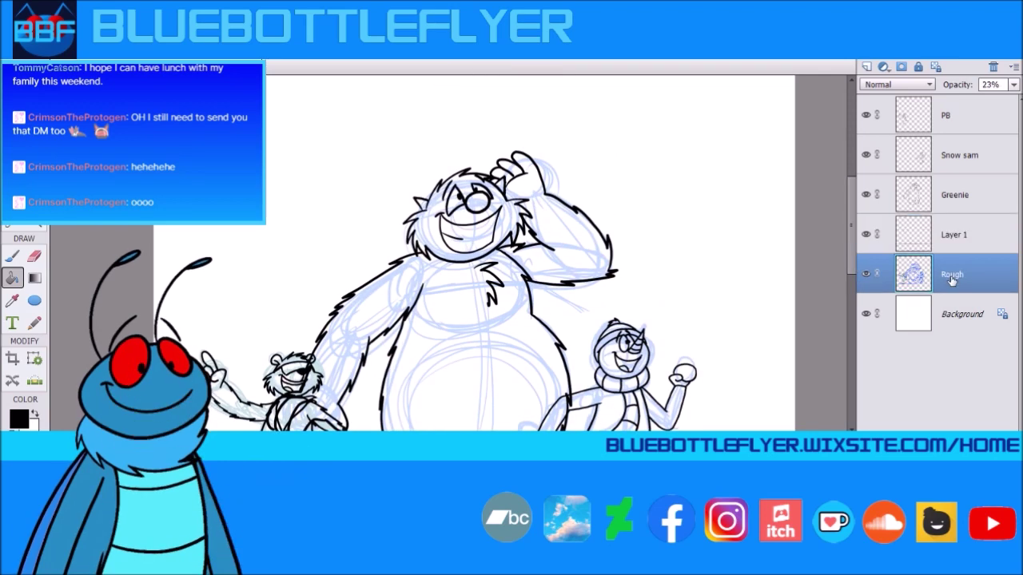
{"action": "key", "text": "i"}
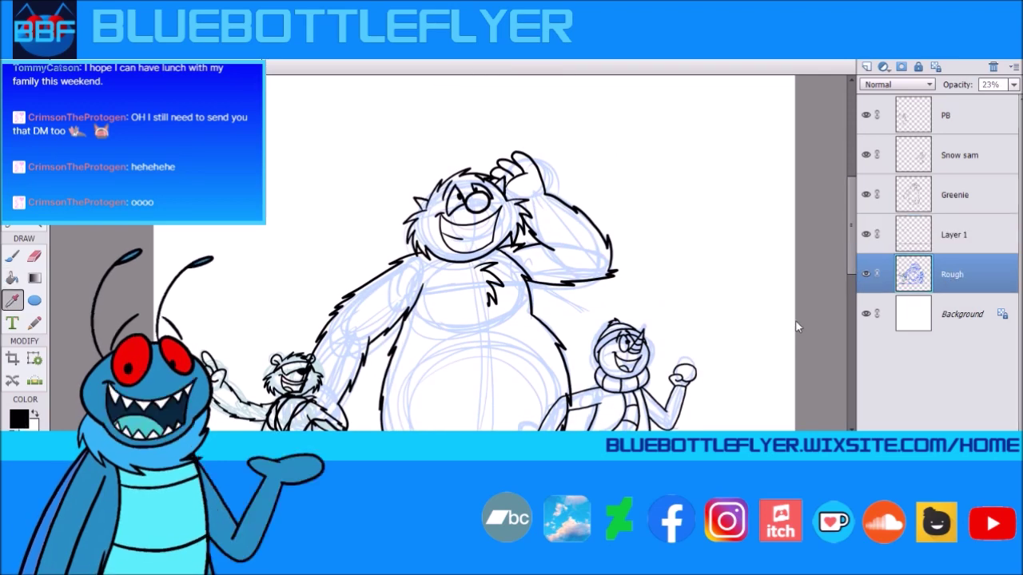
{"action": "left_click", "coordinate": [13, 256]}
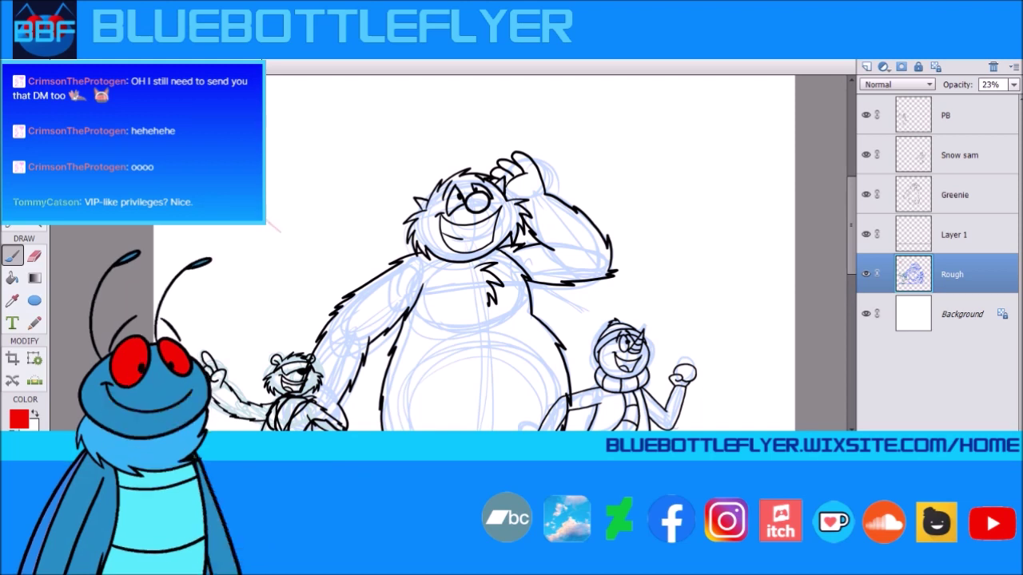
{"action": "left_click_drag", "start_coordinate": [268, 213], "coordinate": [305, 243]}
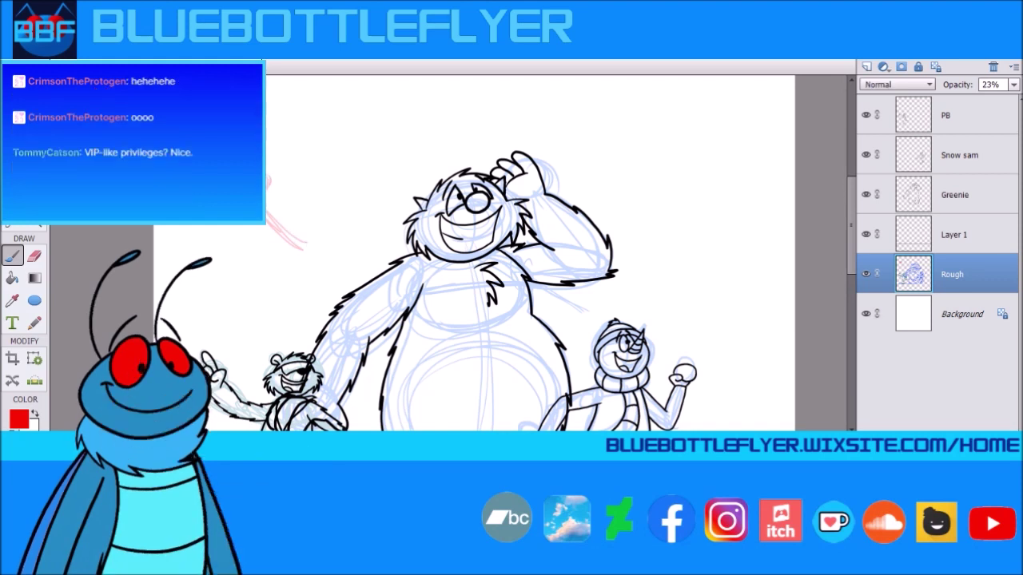
{"action": "mouse_move", "coordinate": [258, 245]}
{"action": "left_mouse_down"}
{"action": "mouse_move", "coordinate": [303, 225]}
{"action": "mouse_move", "coordinate": [289, 203]}
{"action": "mouse_move", "coordinate": [292, 236]}
{"action": "mouse_move", "coordinate": [261, 245]}
{"action": "mouse_move", "coordinate": [304, 210]}
{"action": "mouse_move", "coordinate": [268, 244]}
{"action": "mouse_move", "coordinate": [271, 204]}
{"action": "mouse_move", "coordinate": [269, 250]}
{"action": "mouse_move", "coordinate": [306, 232]}
{"action": "mouse_move", "coordinate": [294, 202]}
{"action": "left_mouse_up"}
{"action": "mouse_move", "coordinate": [250, 227]}
{"action": "left_mouse_down"}
{"action": "mouse_move", "coordinate": [294, 211]}
{"action": "mouse_move", "coordinate": [271, 189]}
{"action": "left_mouse_up"}
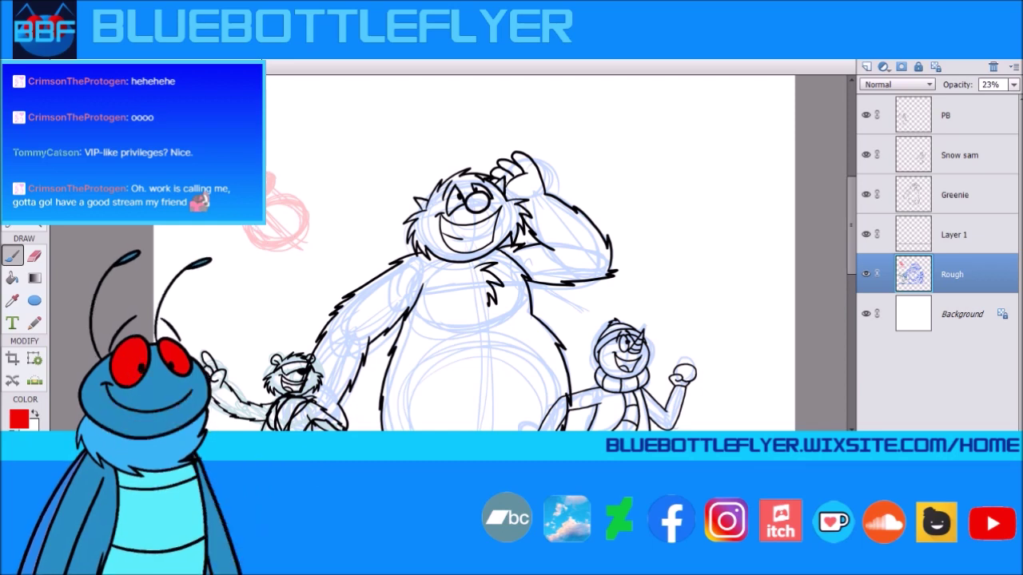
{"action": "left_click_drag", "start_coordinate": [262, 240], "coordinate": [270, 185]}
{"action": "mouse_move", "coordinate": [266, 246]}
{"action": "left_mouse_down"}
{"action": "mouse_move", "coordinate": [292, 255]}
{"action": "mouse_move", "coordinate": [310, 228]}
{"action": "left_mouse_up"}
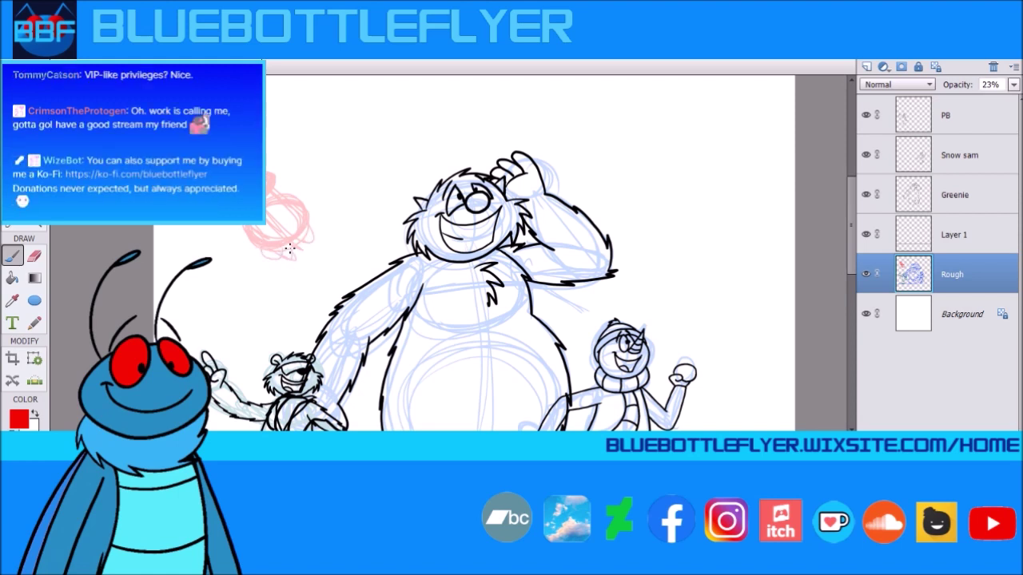
Step: Sketch the dragon's pointed tail and spread its two bat-like wings out on either side of the body in red
{"action": "mouse_move", "coordinate": [315, 238]}
{"action": "left_mouse_down"}
{"action": "mouse_move", "coordinate": [361, 275]}
{"action": "mouse_move", "coordinate": [309, 251]}
{"action": "mouse_move", "coordinate": [355, 272]}
{"action": "mouse_move", "coordinate": [304, 237]}
{"action": "left_mouse_up"}
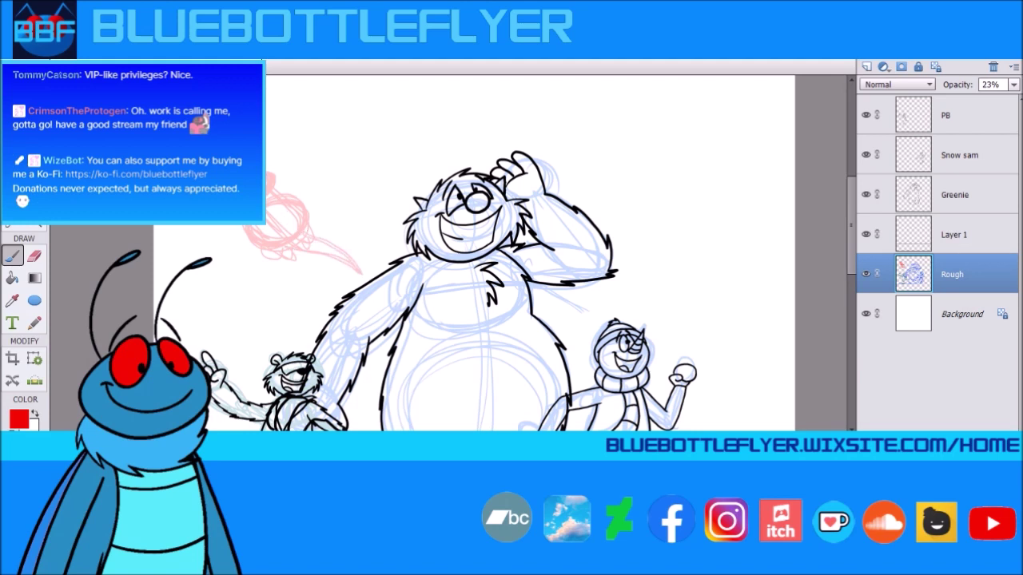
{"action": "mouse_move", "coordinate": [269, 158]}
{"action": "left_mouse_down"}
{"action": "mouse_move", "coordinate": [280, 132]}
{"action": "mouse_move", "coordinate": [352, 172]}
{"action": "mouse_move", "coordinate": [328, 150]}
{"action": "mouse_move", "coordinate": [281, 137]}
{"action": "mouse_move", "coordinate": [319, 185]}
{"action": "mouse_move", "coordinate": [279, 140]}
{"action": "mouse_move", "coordinate": [302, 203]}
{"action": "mouse_move", "coordinate": [281, 142]}
{"action": "mouse_move", "coordinate": [268, 173]}
{"action": "mouse_move", "coordinate": [297, 199]}
{"action": "mouse_move", "coordinate": [355, 168]}
{"action": "left_mouse_up"}
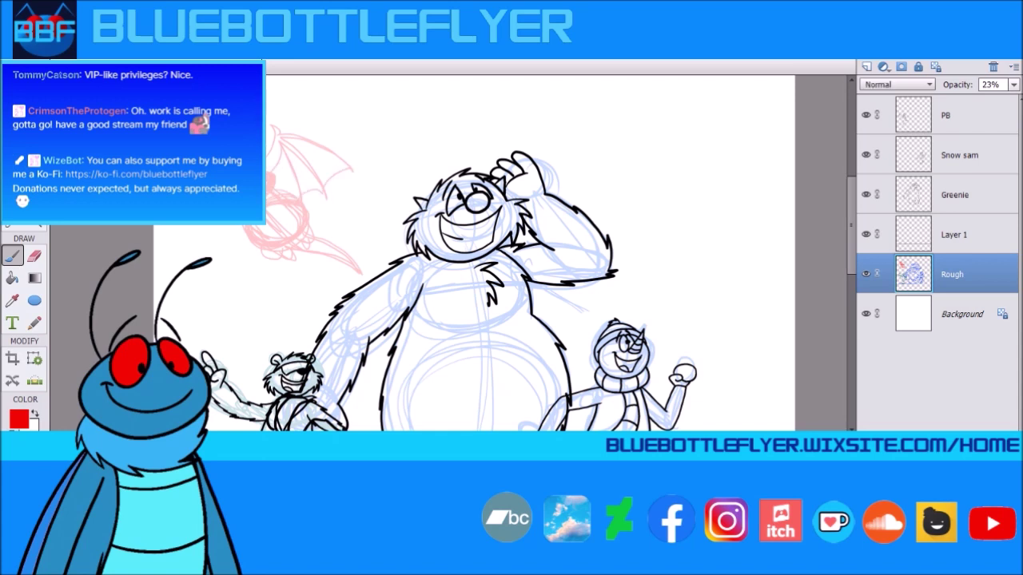
{"action": "mouse_move", "coordinate": [170, 225]}
{"action": "left_mouse_down"}
{"action": "mouse_move", "coordinate": [167, 256]}
{"action": "mouse_move", "coordinate": [200, 241]}
{"action": "left_mouse_up"}
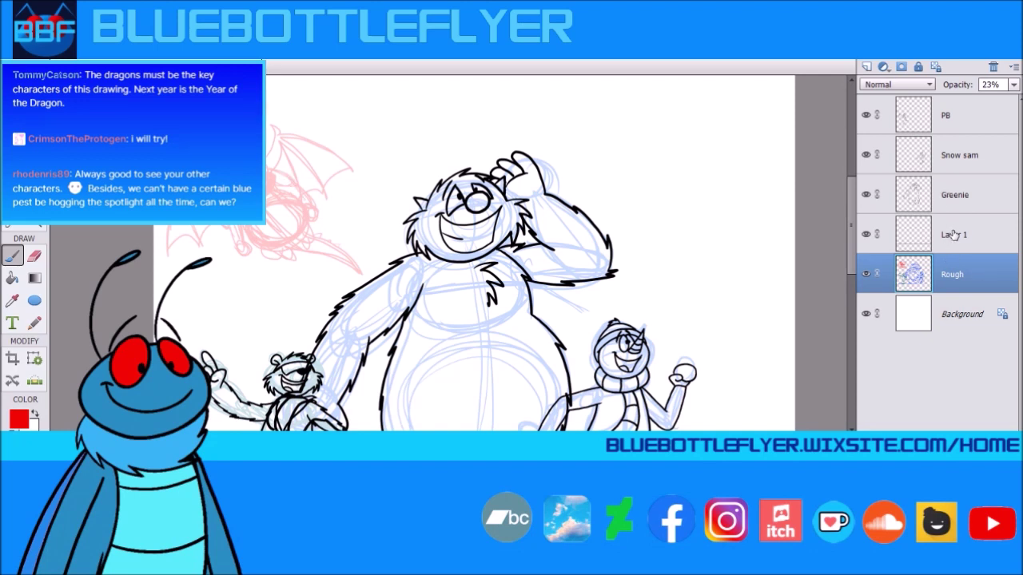
Step: Add a layer named Fyfe directly above Layer 1 and set the drawing colour to black
{"action": "left_click", "coordinate": [957, 234]}
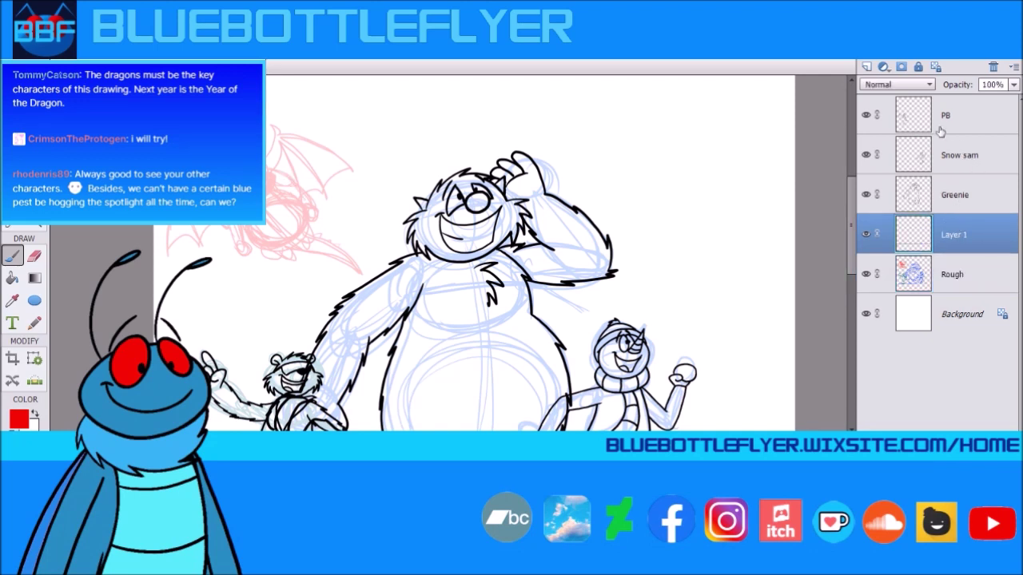
{"action": "left_click", "coordinate": [867, 67]}
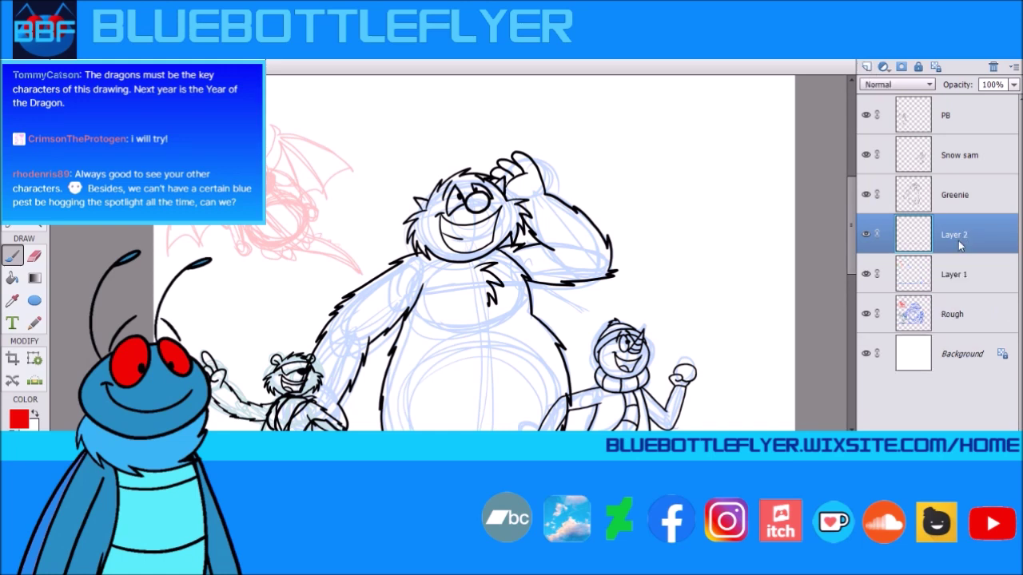
{"action": "double_click", "coordinate": [973, 254]}
{"action": "type", "text": "Fyfe"}
{"action": "key", "text": "Return"}
{"action": "left_click", "coordinate": [12, 427]}
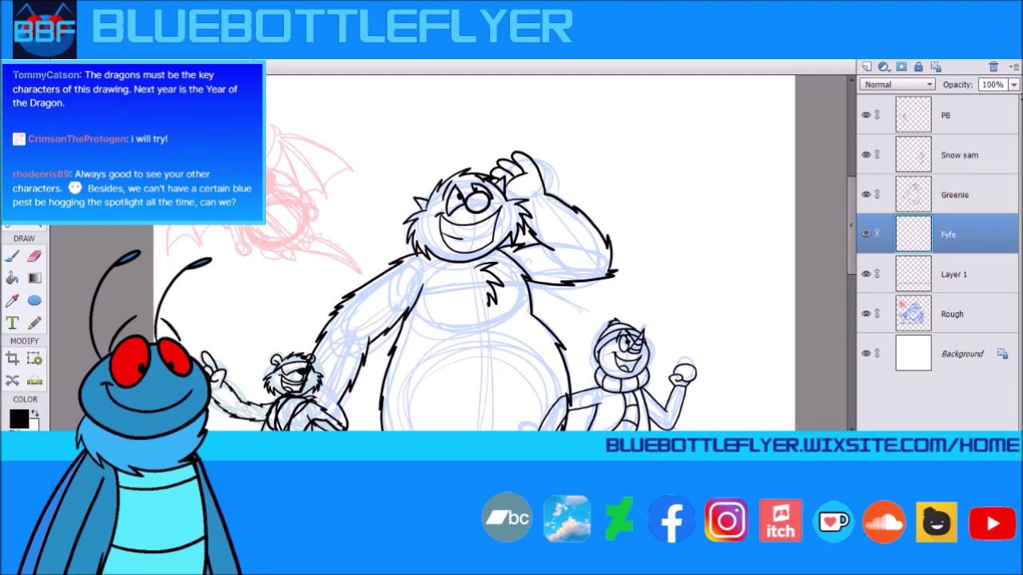
Step: With the brush, ink the dragon's facial details, cheek and chin in black over the red sketch
{"action": "key", "text": "ctrl+plus"}
{"action": "key", "text": "ctrl+plus"}
{"action": "key", "text": "ctrl+plus"}
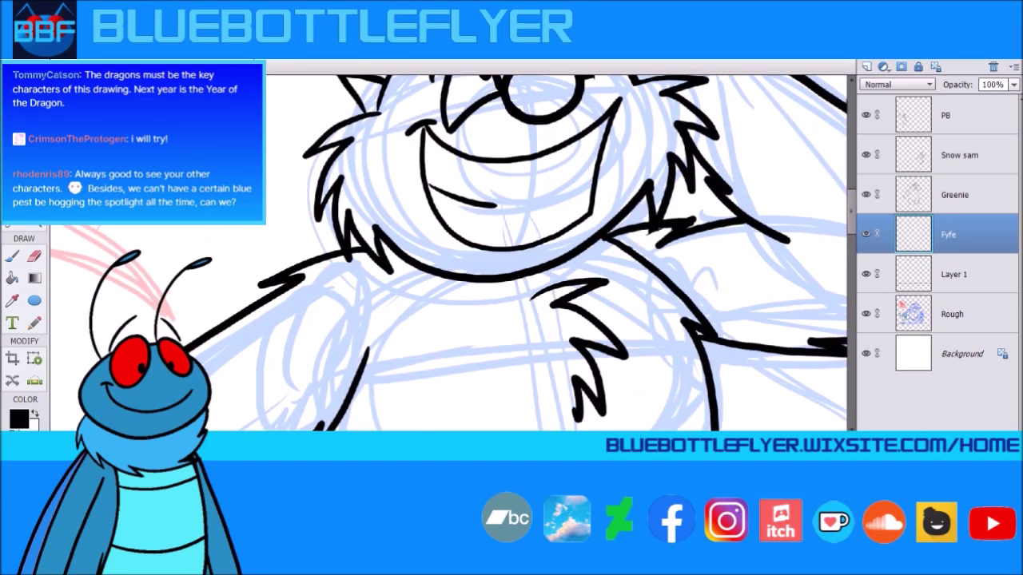
{"action": "mouse_move", "coordinate": [177, 247]}
{"action": "left_mouse_down"}
{"action": "mouse_move", "coordinate": [322, 301]}
{"action": "mouse_move", "coordinate": [503, 391]}
{"action": "left_mouse_up"}
{"action": "left_click_drag", "start_coordinate": [88, 267], "coordinate": [211, 342]}
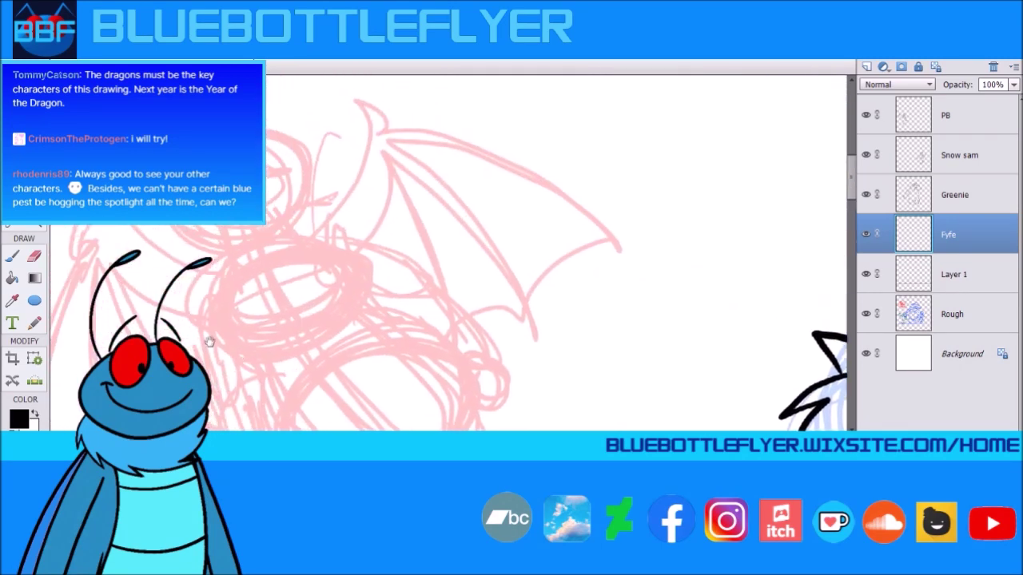
{"action": "key", "text": "b"}
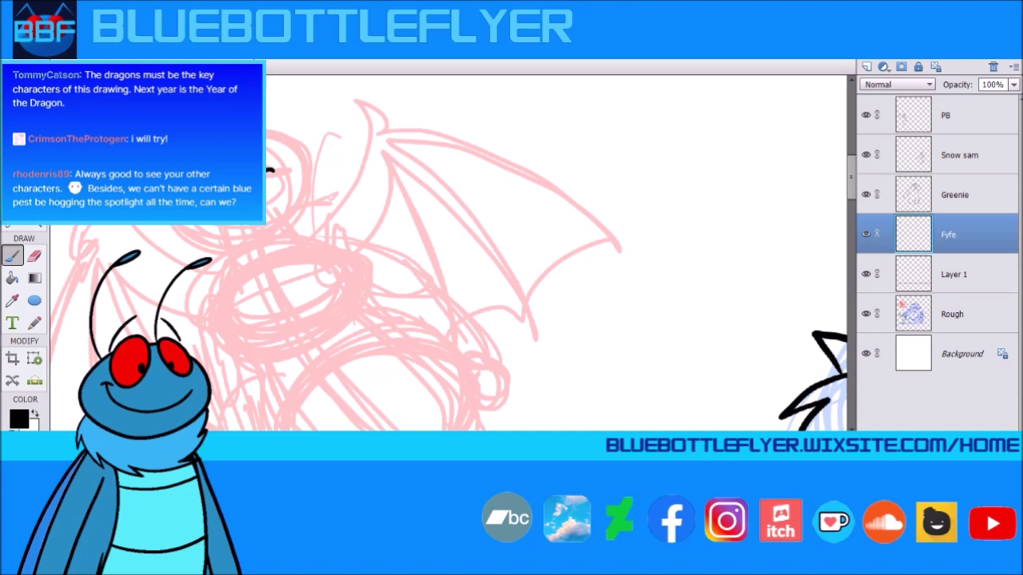
{"action": "left_click_drag", "start_coordinate": [268, 172], "coordinate": [267, 204]}
{"action": "left_click_drag", "start_coordinate": [199, 224], "coordinate": [242, 241]}
{"action": "left_click_drag", "start_coordinate": [277, 156], "coordinate": [342, 160]}
{"action": "key", "text": "ctrl+z"}
{"action": "mouse_move", "coordinate": [289, 164]}
{"action": "left_mouse_down"}
{"action": "mouse_move", "coordinate": [299, 186]}
{"action": "mouse_move", "coordinate": [281, 220]}
{"action": "left_mouse_up"}
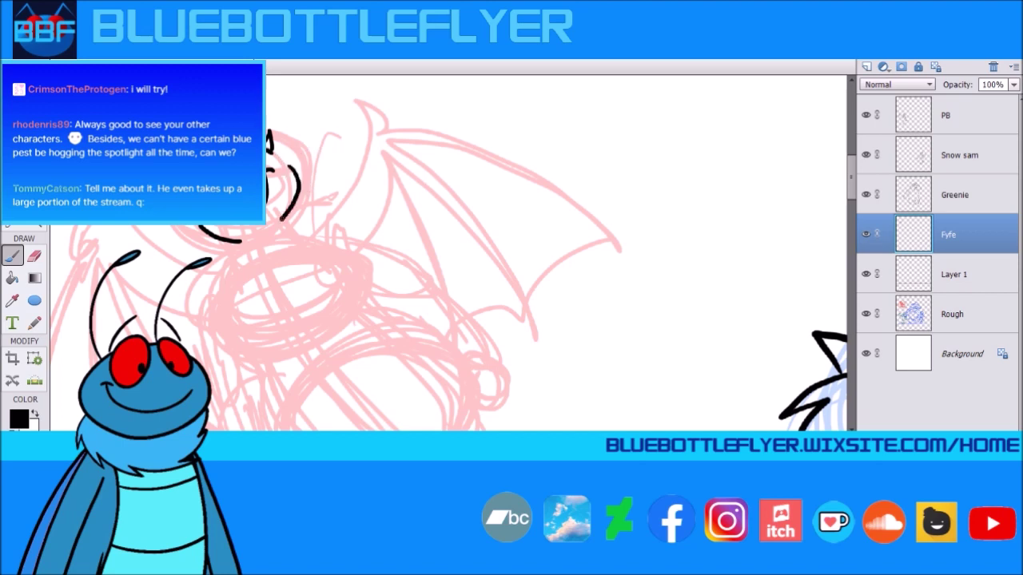
Step: Ink the dragon's pointed ear and the spiky hair tufts fanning out from the back of the head
{"action": "mouse_move", "coordinate": [277, 156]}
{"action": "left_mouse_down"}
{"action": "mouse_move", "coordinate": [307, 147]}
{"action": "mouse_move", "coordinate": [343, 174]}
{"action": "mouse_move", "coordinate": [296, 174]}
{"action": "mouse_move", "coordinate": [299, 164]}
{"action": "mouse_move", "coordinate": [324, 175]}
{"action": "left_mouse_up"}
{"action": "mouse_move", "coordinate": [267, 107]}
{"action": "left_mouse_down"}
{"action": "mouse_move", "coordinate": [292, 90]}
{"action": "mouse_move", "coordinate": [323, 95]}
{"action": "mouse_move", "coordinate": [334, 118]}
{"action": "mouse_move", "coordinate": [305, 151]}
{"action": "left_mouse_up"}
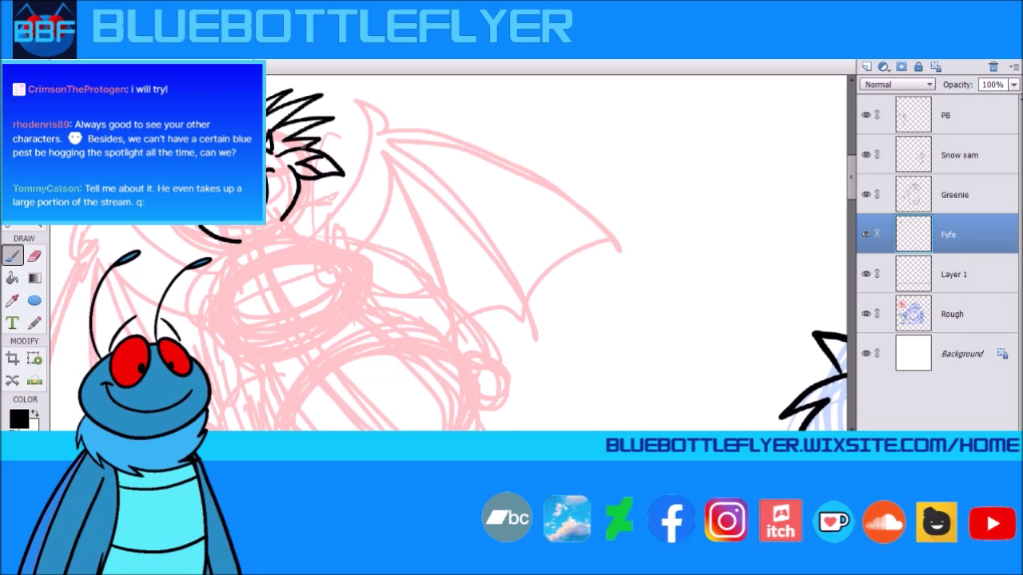
{"action": "key", "text": "ctrl+z"}
{"action": "left_click_drag", "start_coordinate": [273, 99], "coordinate": [296, 83]}
{"action": "mouse_move", "coordinate": [268, 120]}
{"action": "left_mouse_down"}
{"action": "mouse_move", "coordinate": [322, 96]}
{"action": "mouse_move", "coordinate": [323, 118]}
{"action": "left_mouse_up"}
{"action": "mouse_move", "coordinate": [280, 146]}
{"action": "left_mouse_down"}
{"action": "mouse_move", "coordinate": [332, 143]}
{"action": "mouse_move", "coordinate": [305, 152]}
{"action": "left_mouse_up"}
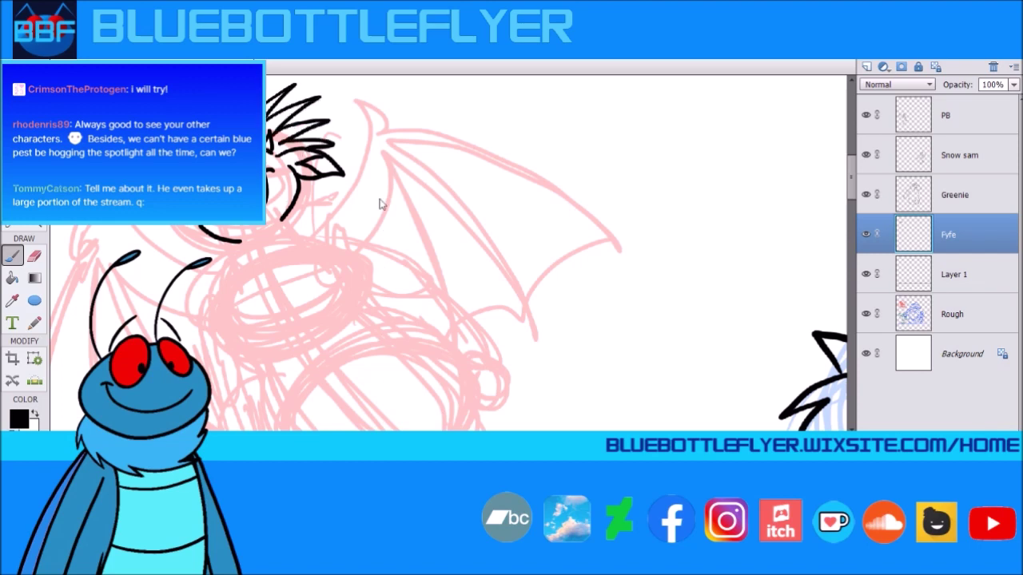
Step: Erase the dragon's cheek and chin lines and redraw them as one rounded jaw running under the face
{"action": "left_click_drag", "start_coordinate": [242, 240], "coordinate": [210, 232]}
{"action": "mouse_move", "coordinate": [282, 208]}
{"action": "left_mouse_down"}
{"action": "mouse_move", "coordinate": [284, 218]}
{"action": "mouse_move", "coordinate": [295, 211]}
{"action": "mouse_move", "coordinate": [295, 180]}
{"action": "left_mouse_up"}
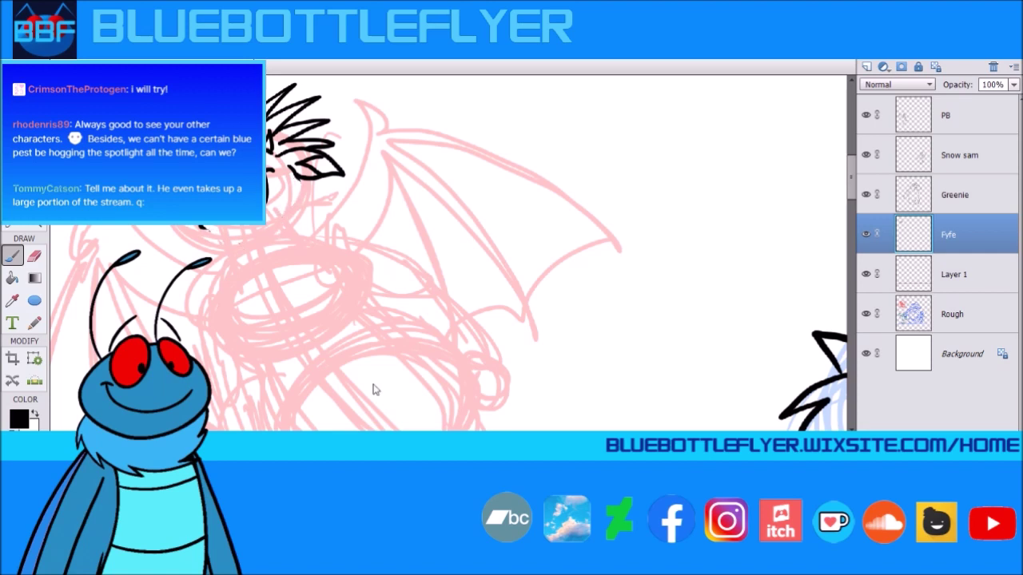
{"action": "mouse_move", "coordinate": [292, 166]}
{"action": "left_mouse_down"}
{"action": "mouse_move", "coordinate": [298, 199]}
{"action": "mouse_move", "coordinate": [272, 225]}
{"action": "left_mouse_up"}
{"action": "left_click_drag", "start_coordinate": [201, 226], "coordinate": [264, 225]}
{"action": "key", "text": "ctrl+z"}
{"action": "mouse_move", "coordinate": [202, 227]}
{"action": "left_mouse_down"}
{"action": "mouse_move", "coordinate": [253, 232]}
{"action": "mouse_move", "coordinate": [268, 221]}
{"action": "left_mouse_up"}
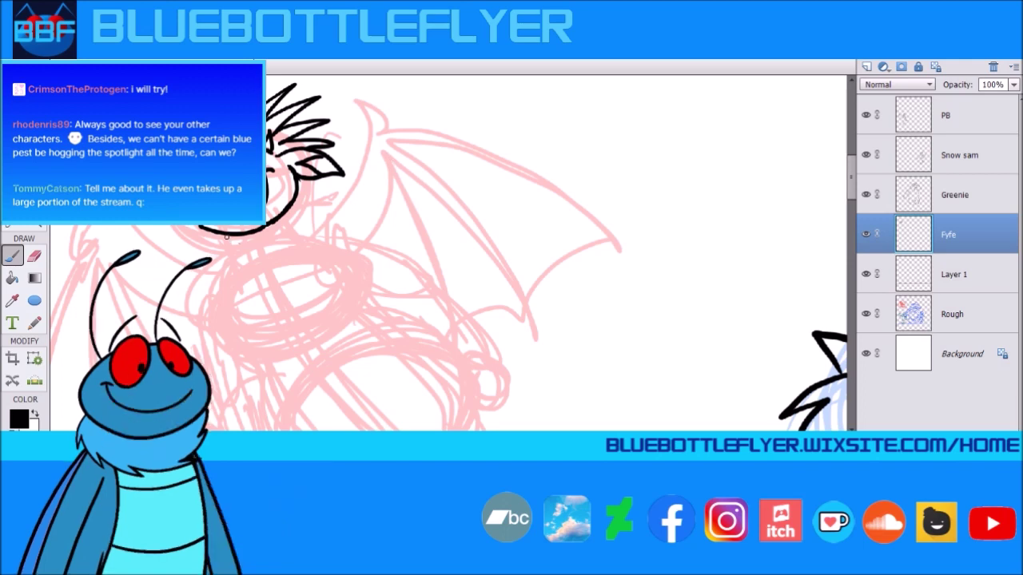
Step: Select the inked dragon head and shift it slightly down and toward the left wing to fit the sketched neck
{"action": "key", "text": "space"}
{"action": "mouse_move", "coordinate": [113, 102]}
{"action": "left_mouse_down"}
{"action": "mouse_move", "coordinate": [339, 117]}
{"action": "mouse_move", "coordinate": [359, 263]}
{"action": "left_mouse_up"}
{"action": "mouse_move", "coordinate": [353, 94]}
{"action": "left_mouse_down"}
{"action": "mouse_move", "coordinate": [256, 112]}
{"action": "mouse_move", "coordinate": [256, 80]}
{"action": "left_mouse_up"}
{"action": "key", "text": "v"}
{"action": "left_click_drag", "start_coordinate": [272, 144], "coordinate": [262, 150]}
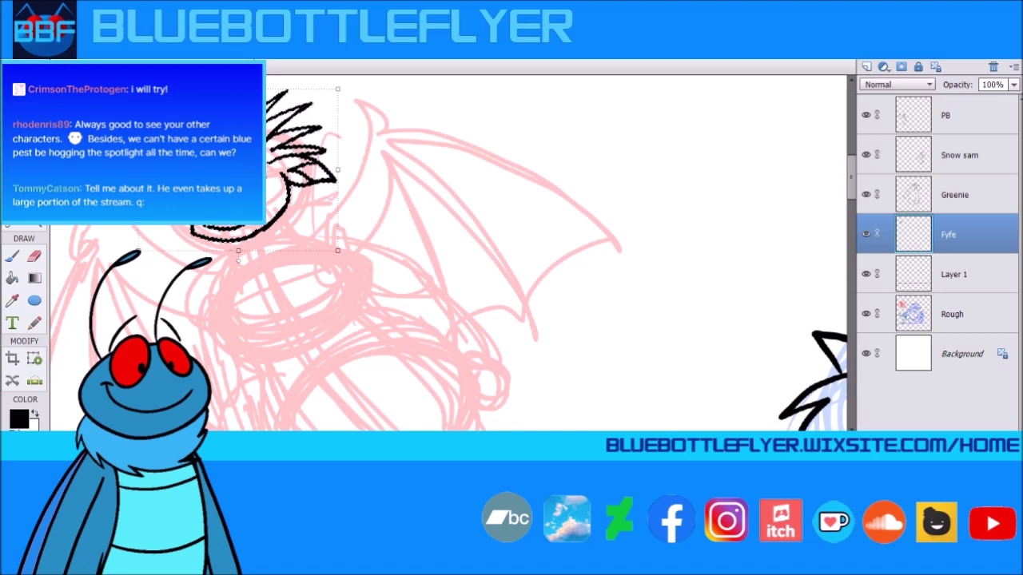
Step: Ink the dragon's banded neck below the jaw, including the line down the back of the neck
{"action": "left_click", "coordinate": [13, 256]}
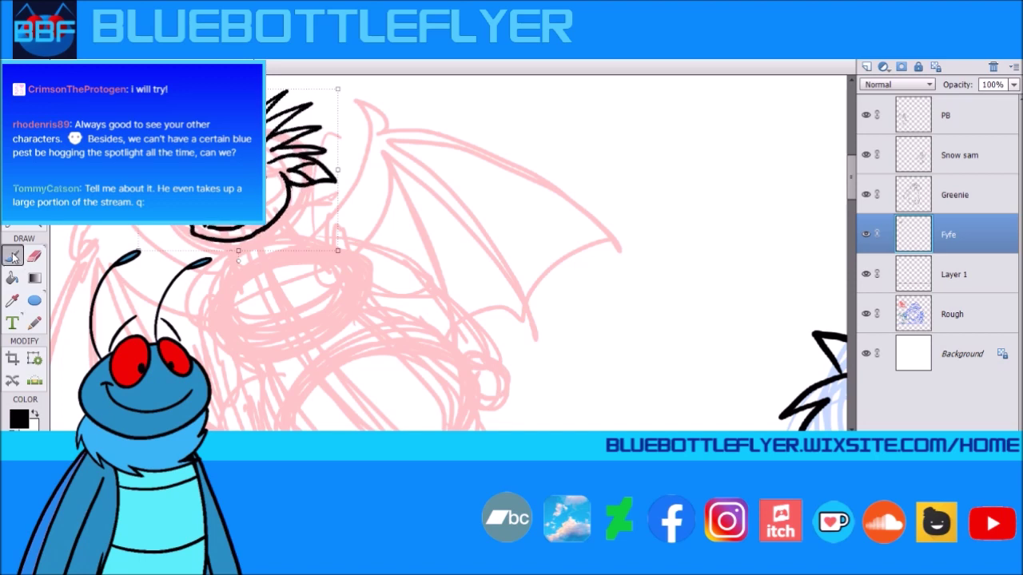
{"action": "mouse_move", "coordinate": [219, 238]}
{"action": "left_mouse_down"}
{"action": "mouse_move", "coordinate": [238, 267]}
{"action": "mouse_move", "coordinate": [219, 239]}
{"action": "left_mouse_up"}
{"action": "mouse_move", "coordinate": [286, 209]}
{"action": "left_mouse_down"}
{"action": "mouse_move", "coordinate": [294, 244]}
{"action": "mouse_move", "coordinate": [280, 261]}
{"action": "mouse_move", "coordinate": [284, 249]}
{"action": "mouse_move", "coordinate": [254, 249]}
{"action": "mouse_move", "coordinate": [278, 235]}
{"action": "left_mouse_up"}
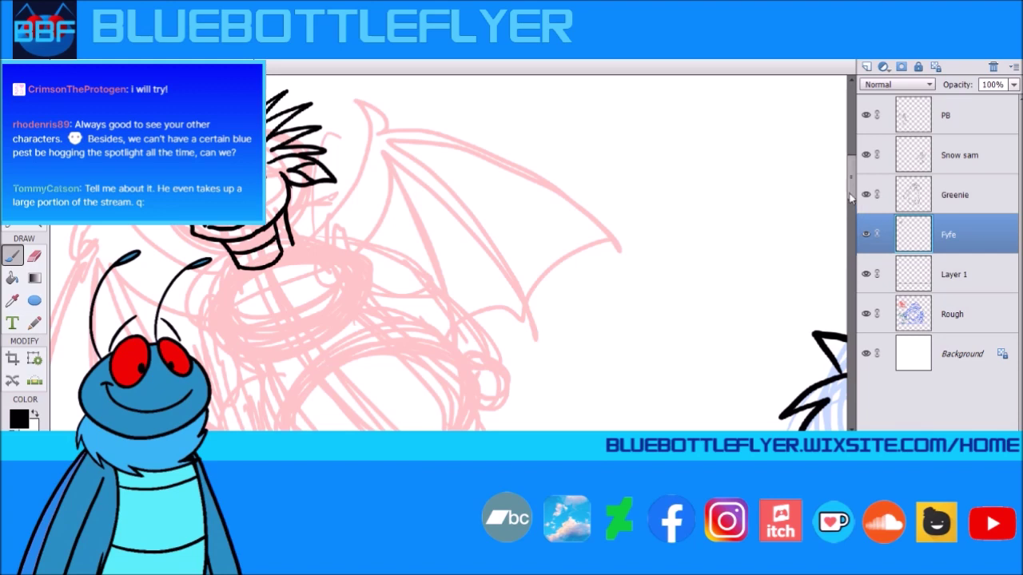
Step: Ink the dragon's rounded belly outline and the curved inner edge from neck to hip, removing the surplus line outside it
{"action": "scroll", "coordinate": [847, 210], "scroll_direction": "down", "scroll_amount": 3}
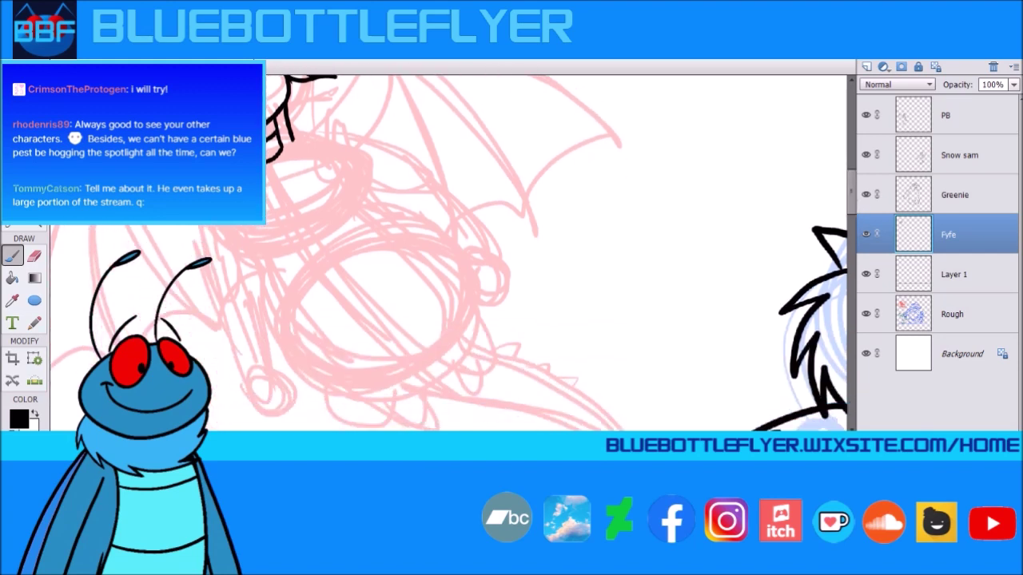
{"action": "mouse_move", "coordinate": [238, 226]}
{"action": "left_mouse_down"}
{"action": "mouse_move", "coordinate": [288, 339]}
{"action": "mouse_move", "coordinate": [316, 367]}
{"action": "mouse_move", "coordinate": [376, 381]}
{"action": "mouse_move", "coordinate": [430, 356]}
{"action": "mouse_move", "coordinate": [456, 324]}
{"action": "mouse_move", "coordinate": [461, 291]}
{"action": "mouse_move", "coordinate": [455, 255]}
{"action": "mouse_move", "coordinate": [432, 225]}
{"action": "mouse_move", "coordinate": [392, 205]}
{"action": "left_mouse_up"}
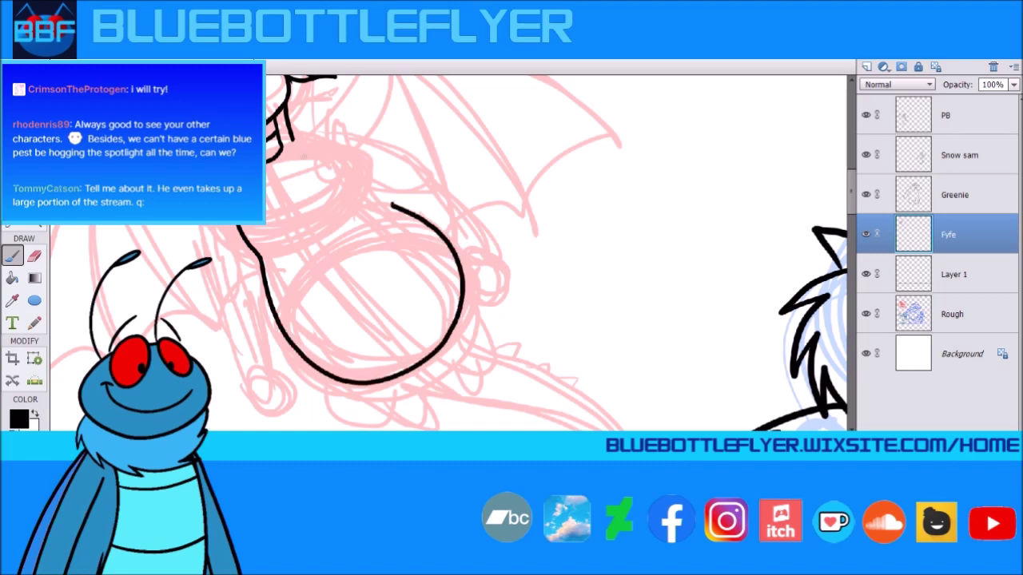
{"action": "mouse_move", "coordinate": [283, 148]}
{"action": "left_mouse_down"}
{"action": "mouse_move", "coordinate": [351, 218]}
{"action": "mouse_move", "coordinate": [454, 252]}
{"action": "left_mouse_up"}
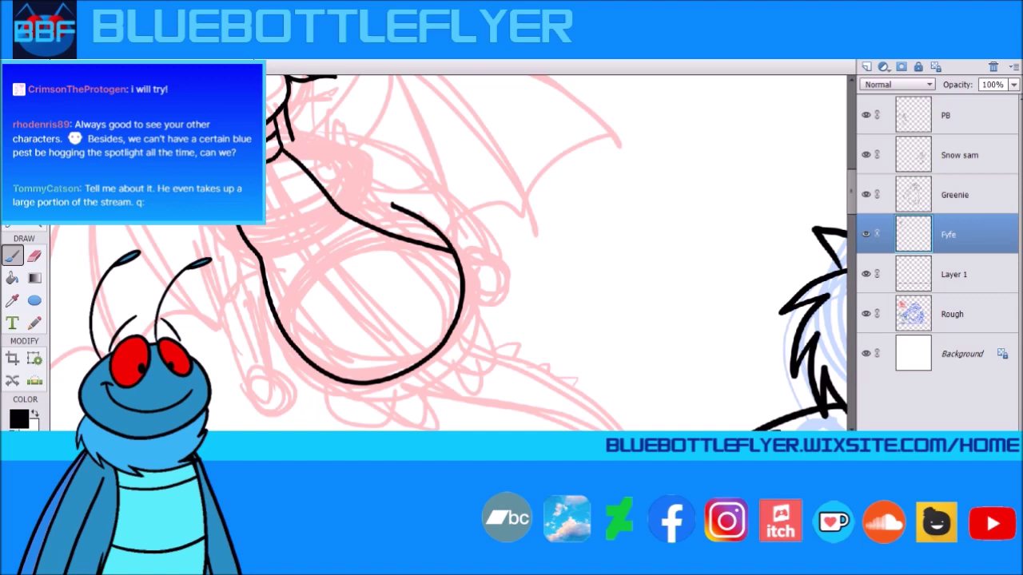
{"action": "key", "text": "ctrl+z"}
{"action": "mouse_move", "coordinate": [280, 144]}
{"action": "left_mouse_down"}
{"action": "mouse_move", "coordinate": [392, 274]}
{"action": "mouse_move", "coordinate": [456, 323]}
{"action": "left_mouse_up"}
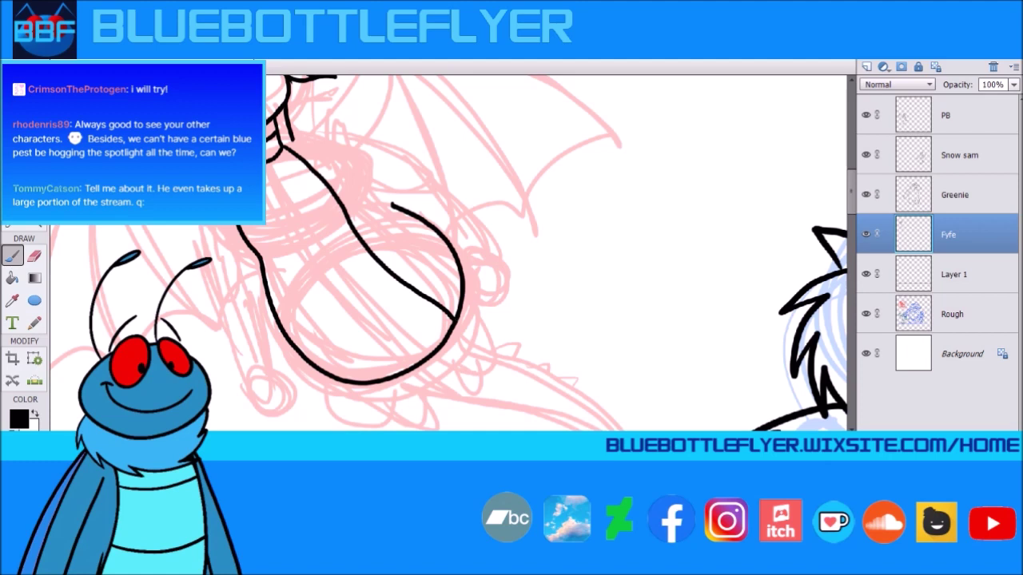
{"action": "mouse_move", "coordinate": [393, 204]}
{"action": "left_mouse_down"}
{"action": "mouse_move", "coordinate": [416, 229]}
{"action": "mouse_move", "coordinate": [384, 201]}
{"action": "mouse_move", "coordinate": [394, 192]}
{"action": "mouse_move", "coordinate": [450, 248]}
{"action": "mouse_move", "coordinate": [469, 313]}
{"action": "left_mouse_up"}
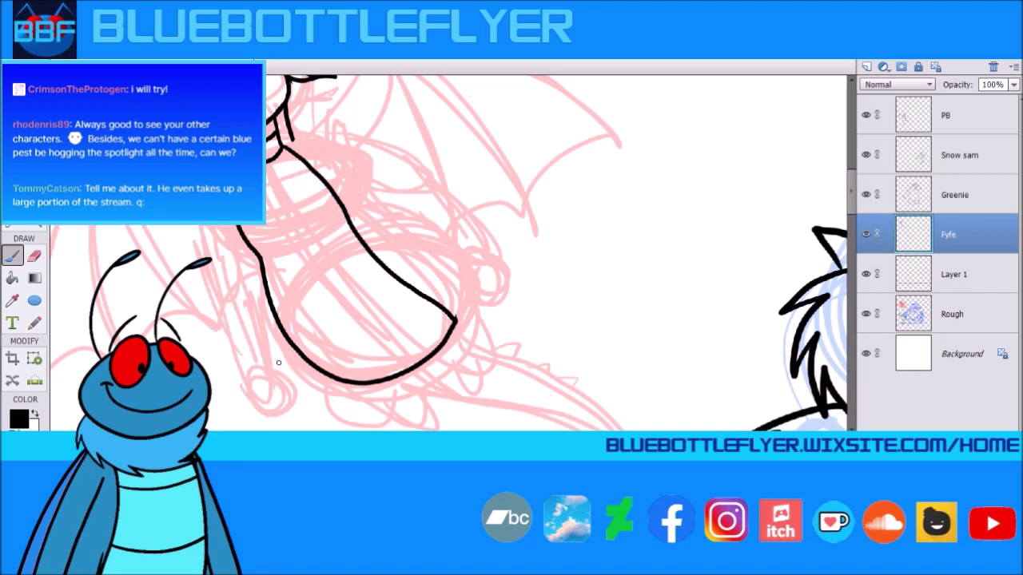
Step: Ink the pointed flaps along both sides of the dragon's chest and draw curved bands across the chest and belly
{"action": "mouse_move", "coordinate": [310, 120]}
{"action": "left_mouse_down"}
{"action": "mouse_move", "coordinate": [304, 148]}
{"action": "mouse_move", "coordinate": [356, 211]}
{"action": "mouse_move", "coordinate": [384, 218]}
{"action": "mouse_move", "coordinate": [329, 154]}
{"action": "mouse_move", "coordinate": [315, 112]}
{"action": "left_mouse_up"}
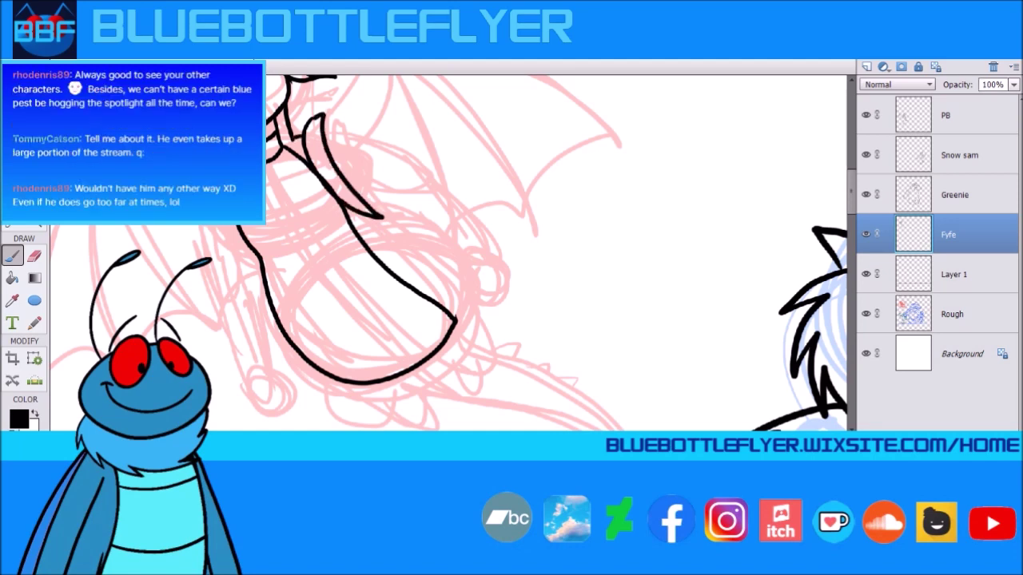
{"action": "left_click_drag", "start_coordinate": [224, 226], "coordinate": [257, 265]}
{"action": "left_click_drag", "start_coordinate": [265, 203], "coordinate": [317, 174]}
{"action": "mouse_move", "coordinate": [251, 246]}
{"action": "left_mouse_down"}
{"action": "mouse_move", "coordinate": [293, 240]}
{"action": "mouse_move", "coordinate": [344, 207]}
{"action": "left_mouse_up"}
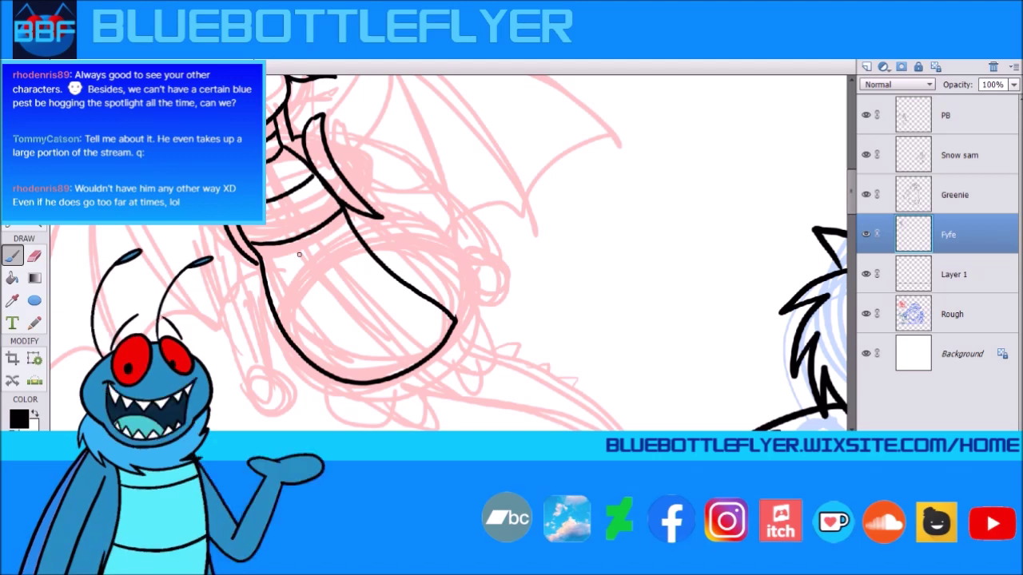
{"action": "mouse_move", "coordinate": [269, 297]}
{"action": "left_mouse_down"}
{"action": "mouse_move", "coordinate": [302, 293]}
{"action": "mouse_move", "coordinate": [359, 245]}
{"action": "left_mouse_up"}
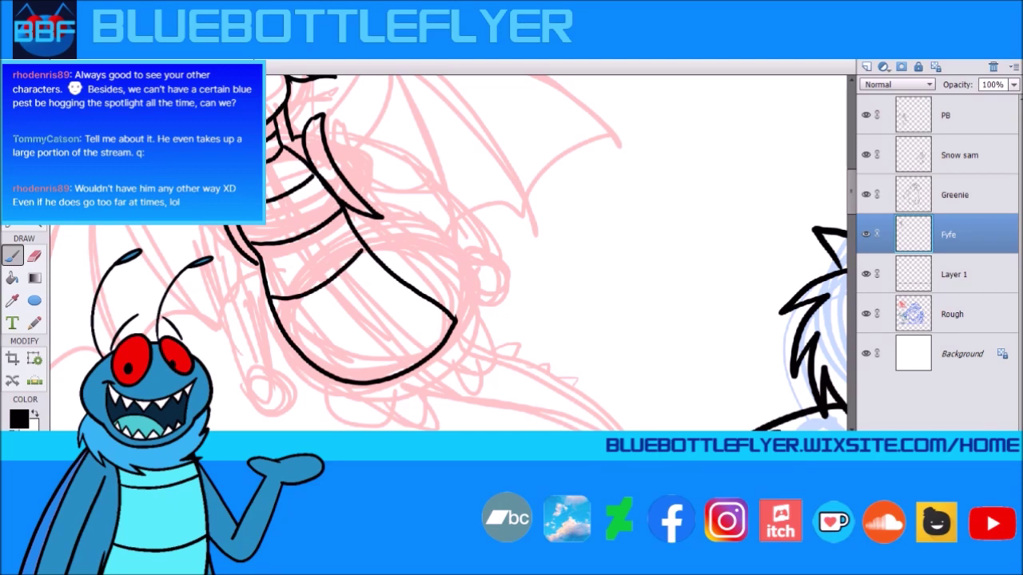
{"action": "key", "text": "ctrl+z"}
{"action": "mouse_move", "coordinate": [267, 290]}
{"action": "left_mouse_down"}
{"action": "mouse_move", "coordinate": [293, 293]}
{"action": "mouse_move", "coordinate": [368, 251]}
{"action": "left_mouse_up"}
{"action": "mouse_move", "coordinate": [291, 342]}
{"action": "left_mouse_down"}
{"action": "mouse_move", "coordinate": [322, 351]}
{"action": "mouse_move", "coordinate": [362, 340]}
{"action": "mouse_move", "coordinate": [416, 295]}
{"action": "left_mouse_up"}
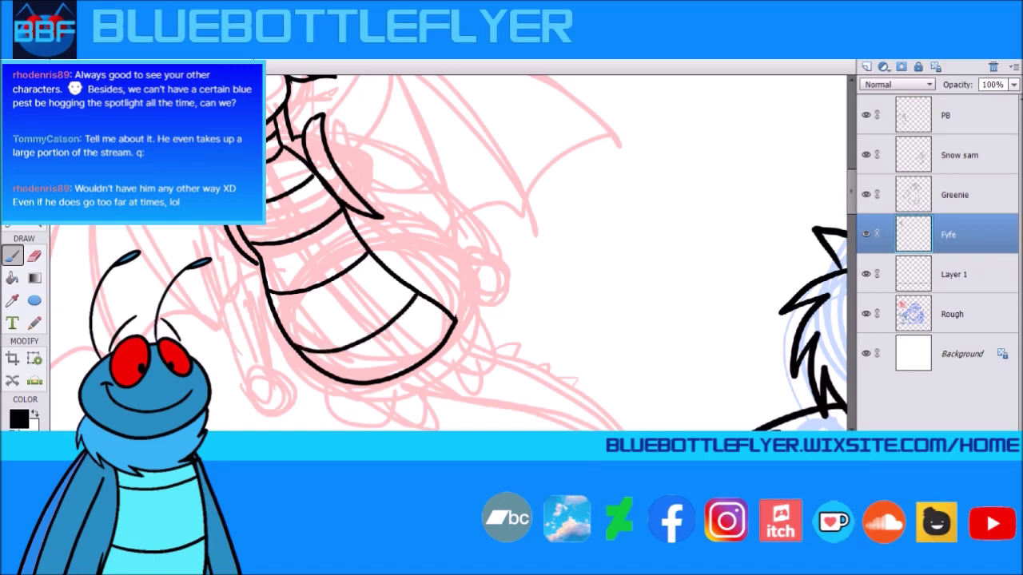
Step: Erase the belly plate's wing-side edge, redraw it with a fuller outward curve, and extend the belly bands to meet it
{"action": "left_click_drag", "start_coordinate": [357, 236], "coordinate": [349, 215]}
{"action": "mouse_move", "coordinate": [395, 280]}
{"action": "left_mouse_down"}
{"action": "mouse_move", "coordinate": [384, 254]}
{"action": "mouse_move", "coordinate": [386, 262]}
{"action": "mouse_move", "coordinate": [346, 218]}
{"action": "left_mouse_up"}
{"action": "left_click_drag", "start_coordinate": [398, 280], "coordinate": [451, 313]}
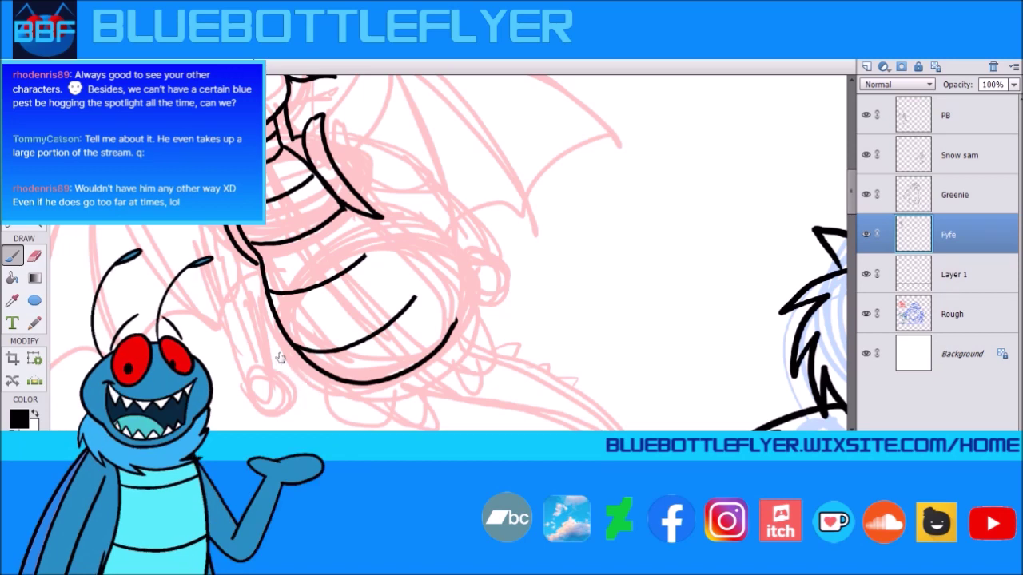
{"action": "mouse_move", "coordinate": [349, 212]}
{"action": "left_mouse_down"}
{"action": "mouse_move", "coordinate": [418, 277]}
{"action": "mouse_move", "coordinate": [447, 334]}
{"action": "left_mouse_up"}
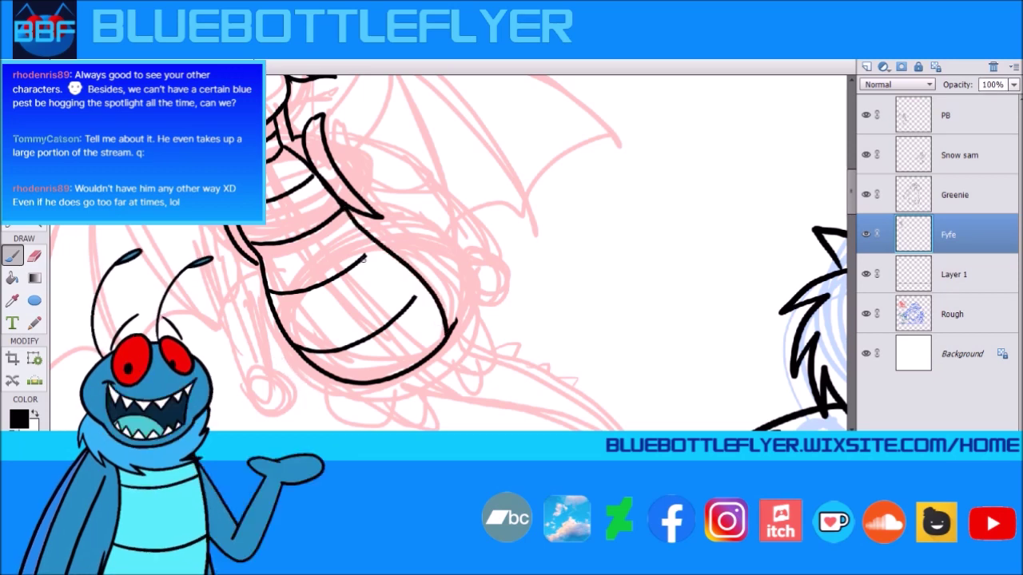
{"action": "left_click_drag", "start_coordinate": [414, 298], "coordinate": [423, 285]}
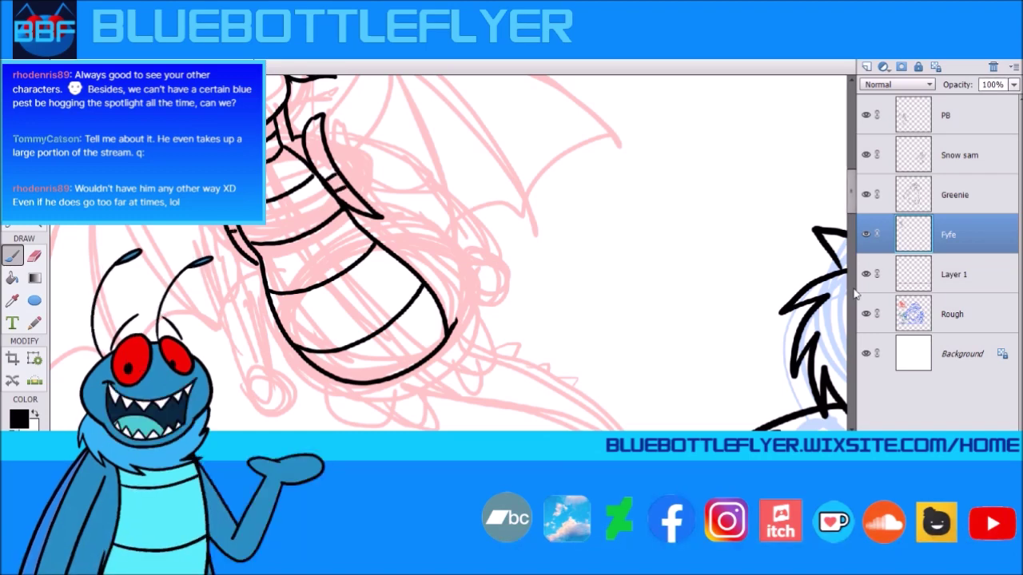
Step: Ink the outlines of both dragon arms from the shoulders to the wrists, redrawing the outer forearm line of the wing-side arm
{"action": "mouse_move", "coordinate": [853, 194]}
{"action": "left_mouse_down"}
{"action": "mouse_move", "coordinate": [853, 182]}
{"action": "mouse_move", "coordinate": [852, 200]}
{"action": "left_mouse_up"}
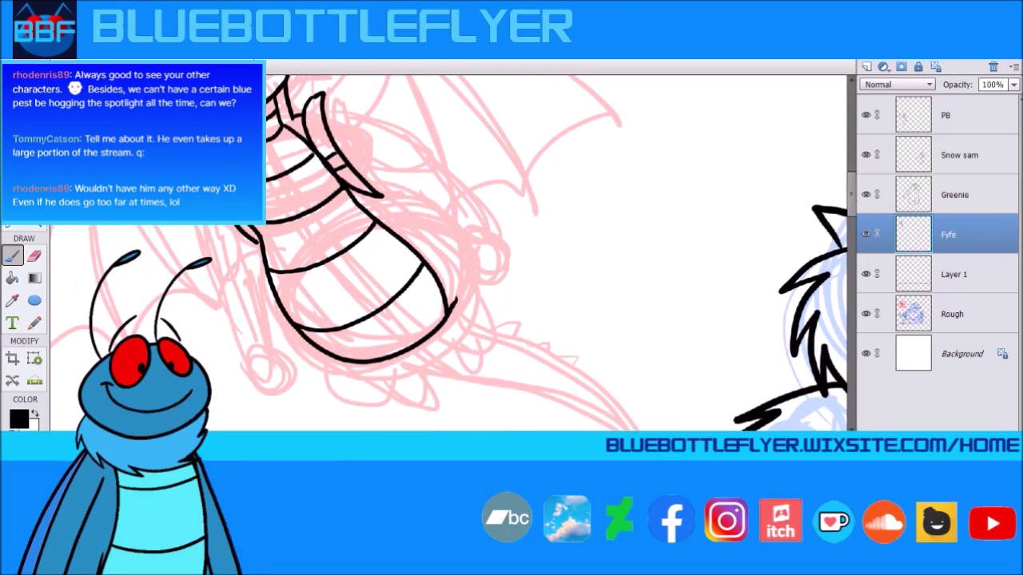
{"action": "left_click_drag", "start_coordinate": [213, 227], "coordinate": [257, 357]}
{"action": "left_click_drag", "start_coordinate": [251, 239], "coordinate": [279, 341]}
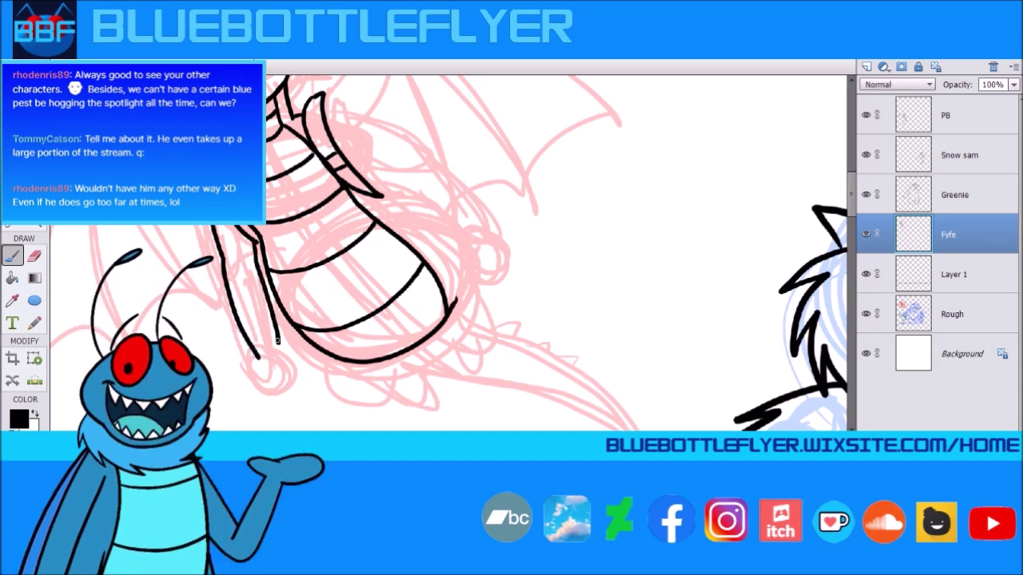
{"action": "left_click_drag", "start_coordinate": [330, 111], "coordinate": [417, 175]}
{"action": "left_click_drag", "start_coordinate": [349, 158], "coordinate": [445, 248]}
{"action": "left_click_drag", "start_coordinate": [414, 169], "coordinate": [461, 210]}
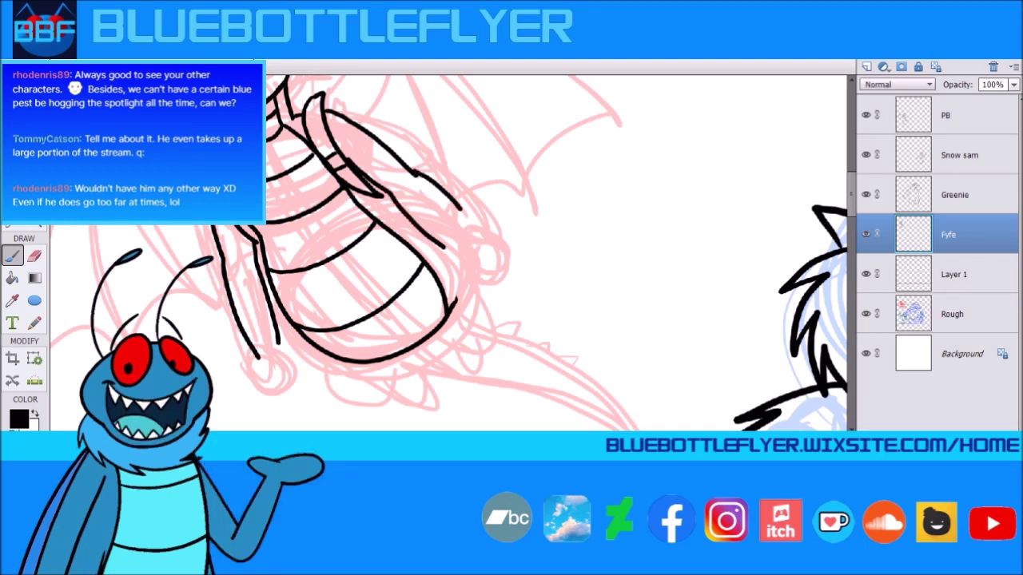
{"action": "key", "text": "ctrl+z"}
{"action": "left_click_drag", "start_coordinate": [415, 175], "coordinate": [472, 236]}
Step: Ink rounded, clenched fists with curled fingers at the ends of both dragon arms
{"action": "mouse_move", "coordinate": [278, 343]}
{"action": "left_mouse_down"}
{"action": "mouse_move", "coordinate": [293, 355]}
{"action": "mouse_move", "coordinate": [289, 366]}
{"action": "mouse_move", "coordinate": [251, 369]}
{"action": "mouse_move", "coordinate": [277, 390]}
{"action": "left_mouse_up"}
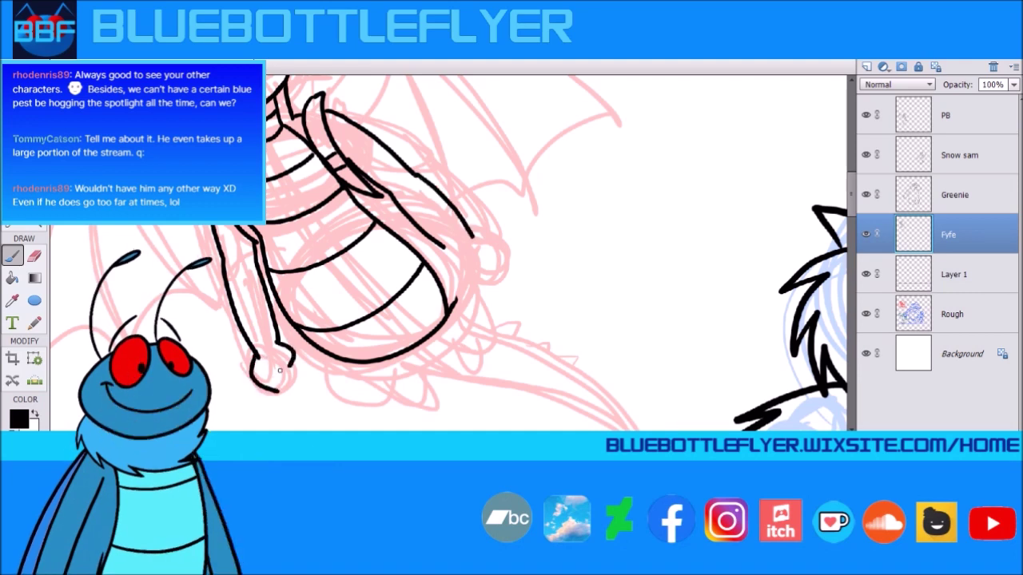
{"action": "left_click_drag", "start_coordinate": [272, 367], "coordinate": [285, 373]}
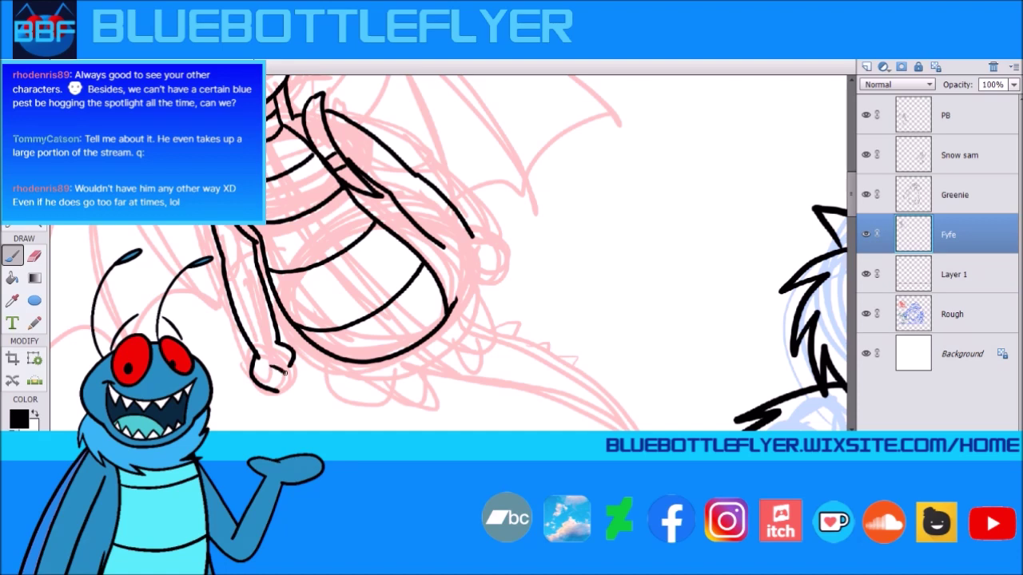
{"action": "mouse_move", "coordinate": [289, 368]}
{"action": "left_mouse_down"}
{"action": "mouse_move", "coordinate": [277, 388]}
{"action": "mouse_move", "coordinate": [297, 386]}
{"action": "mouse_move", "coordinate": [292, 355]}
{"action": "left_mouse_up"}
{"action": "mouse_move", "coordinate": [444, 247]}
{"action": "left_mouse_down"}
{"action": "mouse_move", "coordinate": [451, 270]}
{"action": "mouse_move", "coordinate": [485, 254]}
{"action": "mouse_move", "coordinate": [479, 276]}
{"action": "mouse_move", "coordinate": [464, 270]}
{"action": "mouse_move", "coordinate": [484, 238]}
{"action": "mouse_move", "coordinate": [495, 252]}
{"action": "mouse_move", "coordinate": [487, 237]}
{"action": "left_mouse_up"}
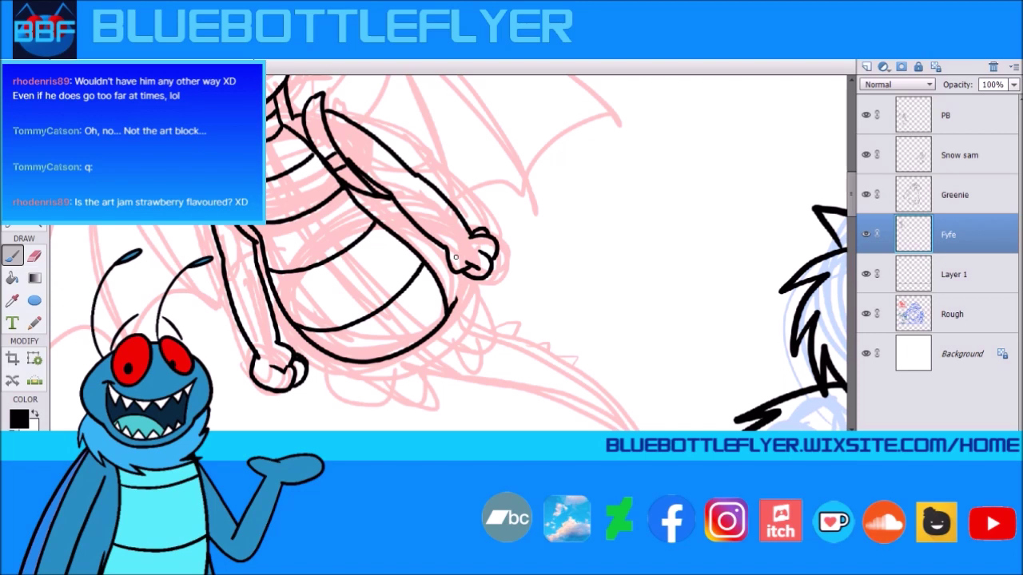
Step: Ink the dragon's two stubby legs with toes below the belly and a tapering tail with small triangular spikes along its upper edge
{"action": "mouse_move", "coordinate": [850, 195]}
{"action": "left_mouse_down"}
{"action": "mouse_move", "coordinate": [851, 228]}
{"action": "mouse_move", "coordinate": [850, 210]}
{"action": "left_mouse_up"}
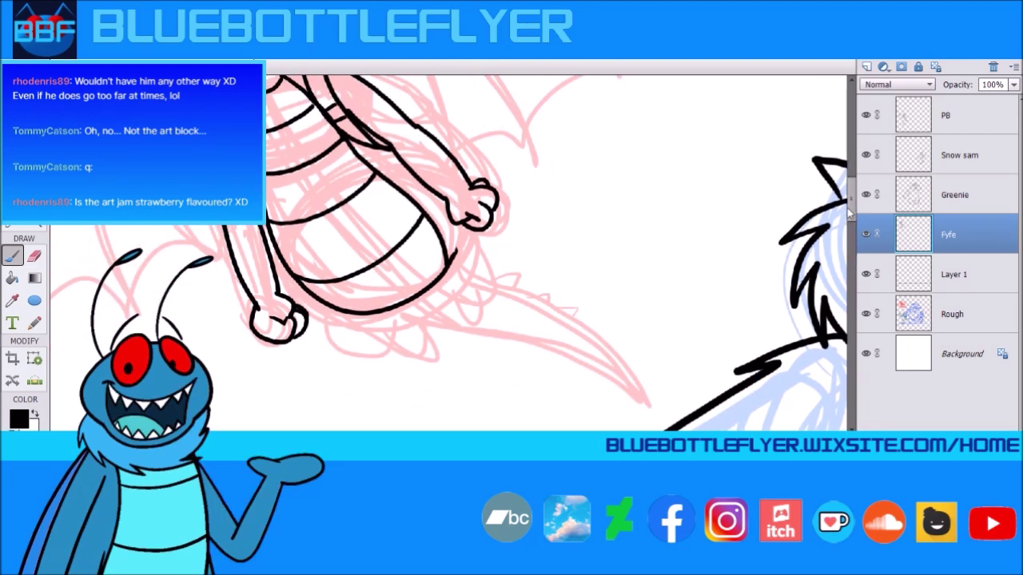
{"action": "mouse_move", "coordinate": [304, 284]}
{"action": "left_mouse_down"}
{"action": "mouse_move", "coordinate": [327, 336]}
{"action": "mouse_move", "coordinate": [358, 350]}
{"action": "mouse_move", "coordinate": [397, 320]}
{"action": "left_mouse_up"}
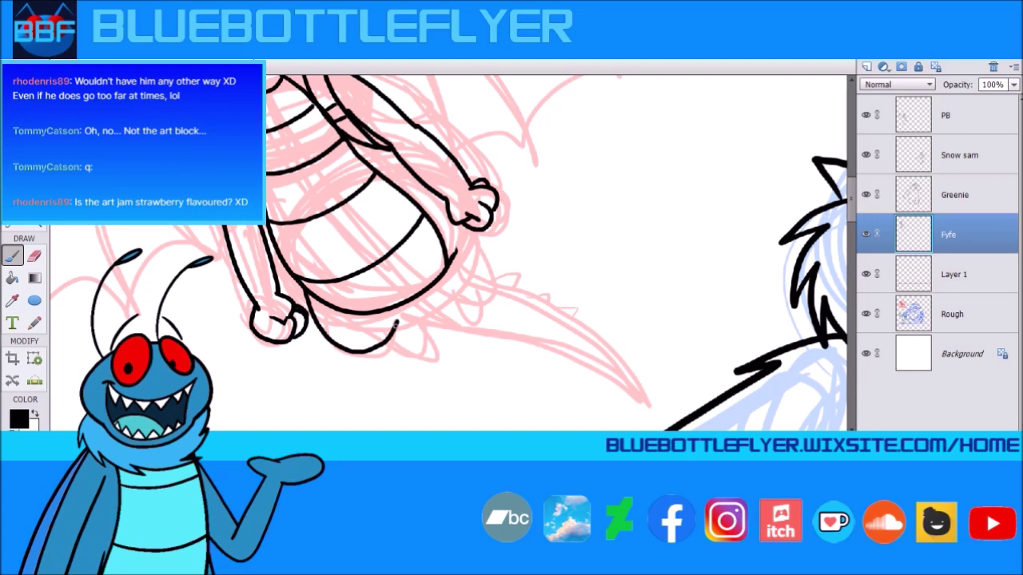
{"action": "mouse_move", "coordinate": [401, 309]}
{"action": "left_mouse_down"}
{"action": "mouse_move", "coordinate": [421, 337]}
{"action": "mouse_move", "coordinate": [375, 349]}
{"action": "left_mouse_up"}
{"action": "mouse_move", "coordinate": [490, 214]}
{"action": "left_mouse_down"}
{"action": "mouse_move", "coordinate": [505, 225]}
{"action": "mouse_move", "coordinate": [504, 276]}
{"action": "mouse_move", "coordinate": [462, 286]}
{"action": "left_mouse_up"}
{"action": "left_click_drag", "start_coordinate": [445, 245], "coordinate": [452, 269]}
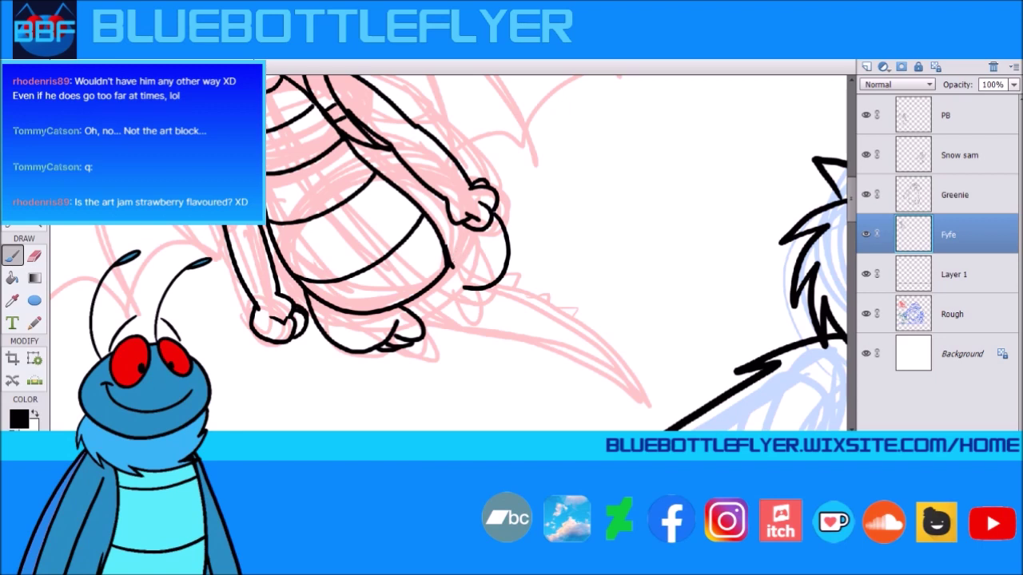
{"action": "mouse_move", "coordinate": [439, 278]}
{"action": "left_mouse_down"}
{"action": "mouse_move", "coordinate": [463, 320]}
{"action": "mouse_move", "coordinate": [464, 299]}
{"action": "mouse_move", "coordinate": [466, 316]}
{"action": "mouse_move", "coordinate": [486, 284]}
{"action": "left_mouse_up"}
{"action": "mouse_move", "coordinate": [402, 305]}
{"action": "left_mouse_down"}
{"action": "mouse_move", "coordinate": [455, 330]}
{"action": "mouse_move", "coordinate": [537, 346]}
{"action": "mouse_move", "coordinate": [641, 413]}
{"action": "mouse_move", "coordinate": [573, 331]}
{"action": "mouse_move", "coordinate": [492, 285]}
{"action": "mouse_move", "coordinate": [545, 300]}
{"action": "mouse_move", "coordinate": [553, 320]}
{"action": "mouse_move", "coordinate": [614, 364]}
{"action": "left_mouse_up"}
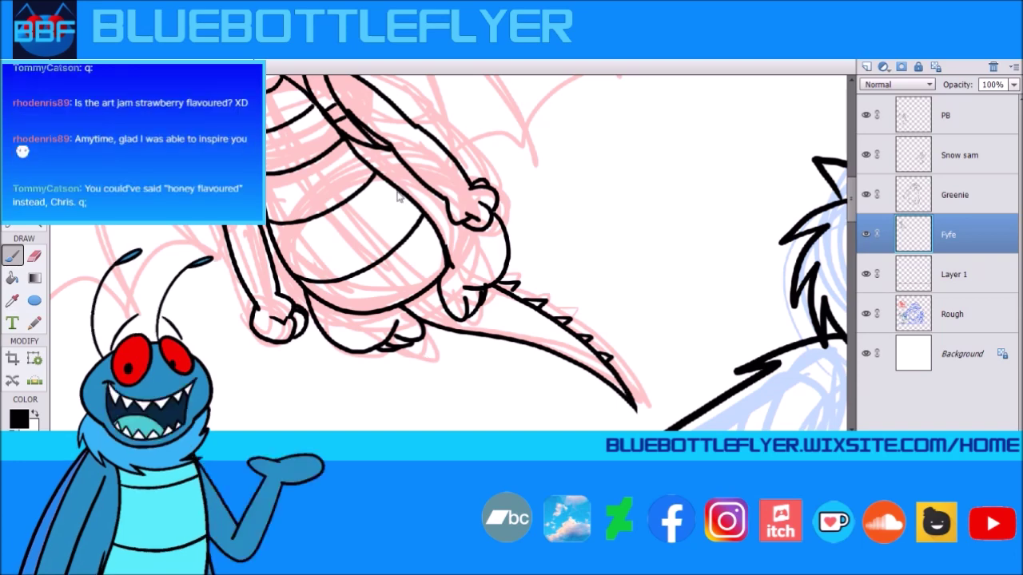
Step: Ink the wing behind the dragon's head with its clawed joint, long finger bones and scalloped membrane edge
{"action": "left_click_drag", "start_coordinate": [850, 215], "coordinate": [851, 195]}
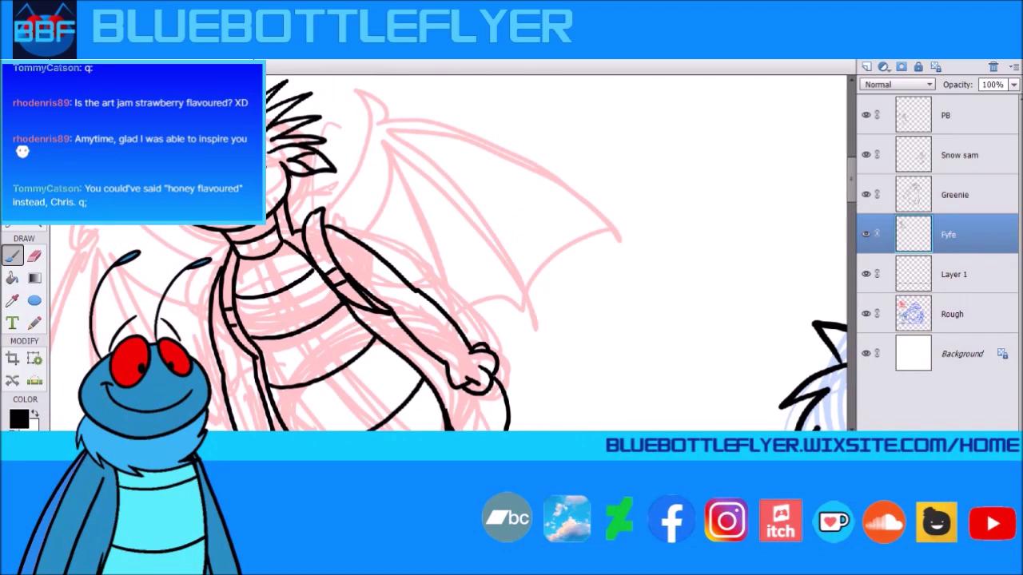
{"action": "mouse_move", "coordinate": [326, 217]}
{"action": "left_mouse_down"}
{"action": "mouse_move", "coordinate": [344, 194]}
{"action": "mouse_move", "coordinate": [360, 118]}
{"action": "mouse_move", "coordinate": [382, 104]}
{"action": "mouse_move", "coordinate": [402, 132]}
{"action": "mouse_move", "coordinate": [373, 125]}
{"action": "mouse_move", "coordinate": [431, 123]}
{"action": "mouse_move", "coordinate": [553, 179]}
{"action": "mouse_move", "coordinate": [619, 239]}
{"action": "mouse_move", "coordinate": [480, 147]}
{"action": "mouse_move", "coordinate": [409, 128]}
{"action": "mouse_move", "coordinate": [494, 242]}
{"action": "mouse_move", "coordinate": [526, 315]}
{"action": "mouse_move", "coordinate": [463, 211]}
{"action": "mouse_move", "coordinate": [398, 153]}
{"action": "mouse_move", "coordinate": [446, 249]}
{"action": "mouse_move", "coordinate": [462, 324]}
{"action": "mouse_move", "coordinate": [424, 224]}
{"action": "mouse_move", "coordinate": [388, 169]}
{"action": "mouse_move", "coordinate": [357, 240]}
{"action": "left_mouse_up"}
{"action": "mouse_move", "coordinate": [522, 292]}
{"action": "left_mouse_down"}
{"action": "mouse_move", "coordinate": [484, 294]}
{"action": "mouse_move", "coordinate": [462, 323]}
{"action": "left_mouse_up"}
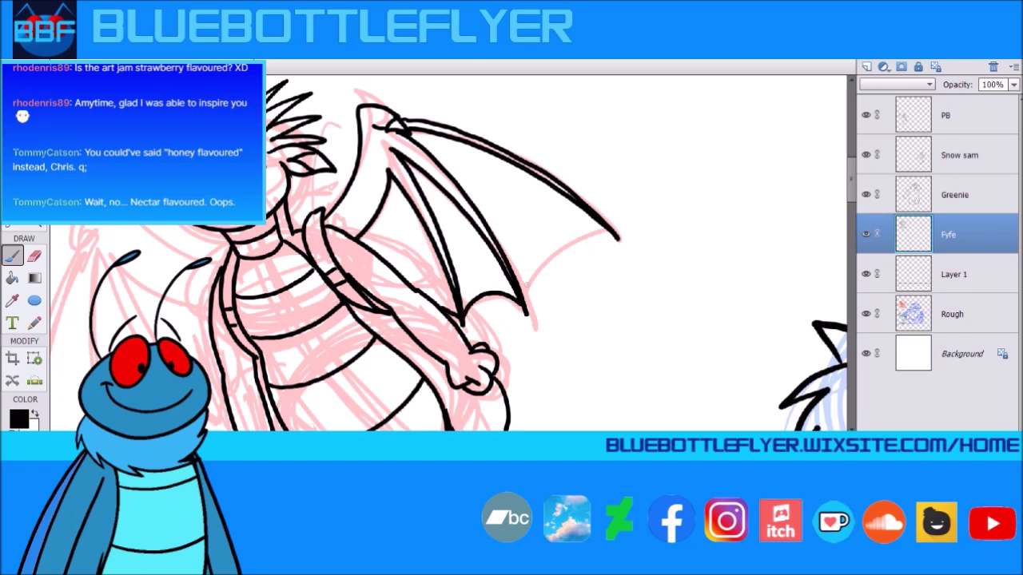
{"action": "mouse_move", "coordinate": [526, 287]}
{"action": "left_mouse_down"}
{"action": "mouse_move", "coordinate": [557, 252]}
{"action": "mouse_move", "coordinate": [613, 232]}
{"action": "left_mouse_up"}
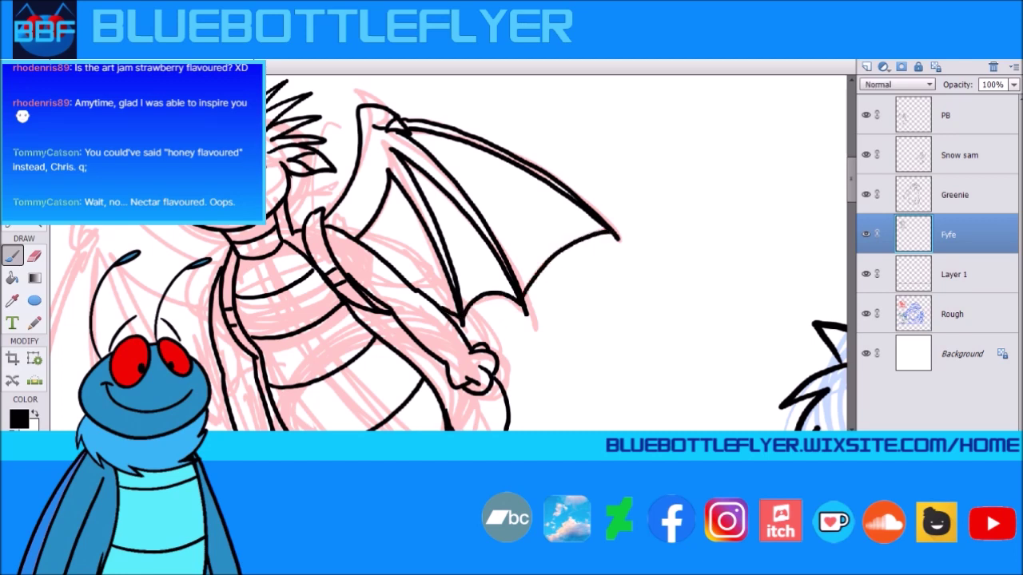
Step: Ink the second wing on the snout side of the body, with its arm, clawed joint, finger bones and inner membrane line
{"action": "scroll", "coordinate": [449, 253], "scroll_direction": "left", "scroll_amount": 3}
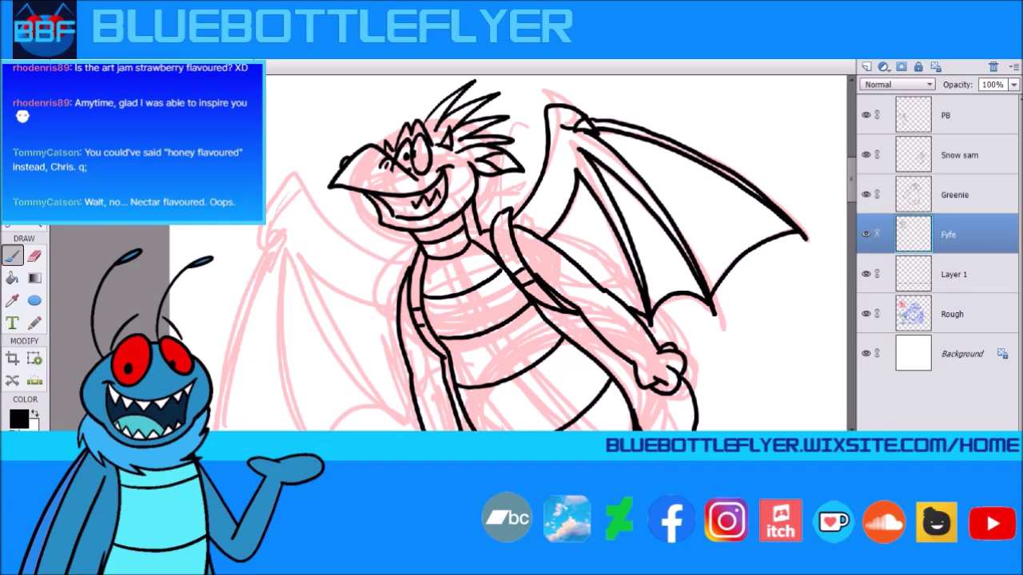
{"action": "mouse_move", "coordinate": [416, 259]}
{"action": "left_mouse_down"}
{"action": "mouse_move", "coordinate": [373, 241]}
{"action": "mouse_move", "coordinate": [311, 181]}
{"action": "mouse_move", "coordinate": [282, 211]}
{"action": "mouse_move", "coordinate": [280, 229]}
{"action": "mouse_move", "coordinate": [281, 245]}
{"action": "left_mouse_up"}
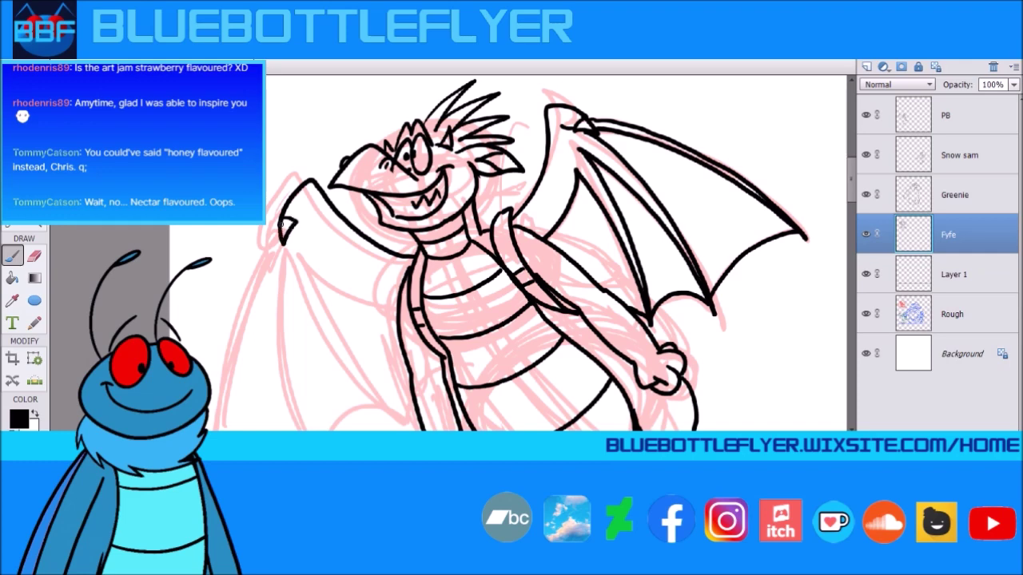
{"action": "left_click_drag", "start_coordinate": [861, 187], "coordinate": [853, 199]}
{"action": "mouse_move", "coordinate": [281, 137]}
{"action": "left_mouse_down"}
{"action": "mouse_move", "coordinate": [235, 254]}
{"action": "mouse_move", "coordinate": [223, 374]}
{"action": "mouse_move", "coordinate": [244, 231]}
{"action": "mouse_move", "coordinate": [288, 144]}
{"action": "mouse_move", "coordinate": [288, 280]}
{"action": "mouse_move", "coordinate": [313, 351]}
{"action": "mouse_move", "coordinate": [297, 259]}
{"action": "left_mouse_up"}
{"action": "key", "text": "ctrl+z"}
{"action": "mouse_move", "coordinate": [319, 363]}
{"action": "left_mouse_down"}
{"action": "mouse_move", "coordinate": [297, 248]}
{"action": "mouse_move", "coordinate": [298, 149]}
{"action": "mouse_move", "coordinate": [348, 261]}
{"action": "mouse_move", "coordinate": [390, 309]}
{"action": "mouse_move", "coordinate": [313, 164]}
{"action": "mouse_move", "coordinate": [338, 187]}
{"action": "mouse_move", "coordinate": [403, 200]}
{"action": "left_mouse_up"}
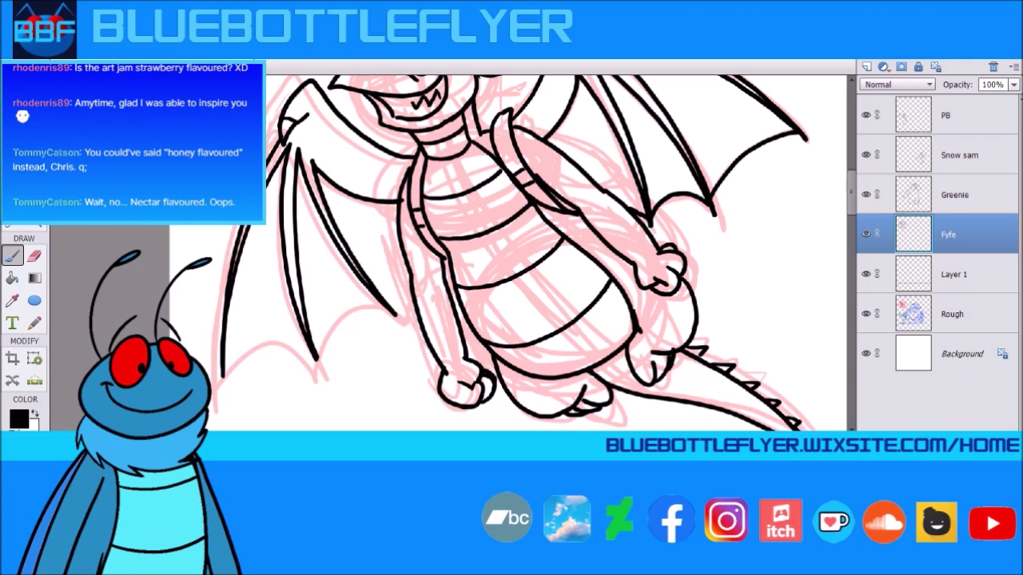
Step: Undo the second wing's middle and inner bone strokes and redraw them starting closer to the joint, with the membrane line to the body
{"action": "key", "text": "ctrl+z"}
{"action": "key", "text": "ctrl+z"}
{"action": "key", "text": "ctrl+z"}
{"action": "key", "text": "ctrl+z"}
{"action": "mouse_move", "coordinate": [317, 367]}
{"action": "left_mouse_down"}
{"action": "mouse_move", "coordinate": [292, 196]}
{"action": "mouse_move", "coordinate": [301, 144]}
{"action": "mouse_move", "coordinate": [304, 157]}
{"action": "left_mouse_up"}
{"action": "mouse_move", "coordinate": [334, 209]}
{"action": "left_mouse_down"}
{"action": "mouse_move", "coordinate": [401, 317]}
{"action": "mouse_move", "coordinate": [361, 263]}
{"action": "mouse_move", "coordinate": [318, 163]}
{"action": "mouse_move", "coordinate": [401, 198]}
{"action": "left_mouse_up"}
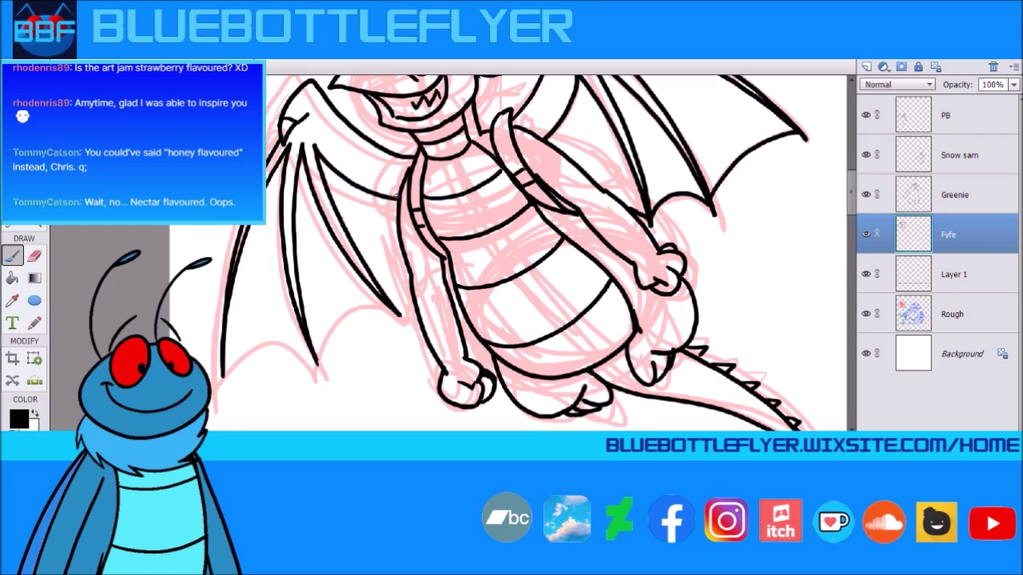
Step: Ink the second wing's scalloped lower membrane edge from the outer tip to the arm, redoing the first curve until it fits
{"action": "mouse_move", "coordinate": [314, 358]}
{"action": "left_mouse_down"}
{"action": "mouse_move", "coordinate": [282, 337]}
{"action": "mouse_move", "coordinate": [245, 345]}
{"action": "mouse_move", "coordinate": [223, 374]}
{"action": "left_mouse_up"}
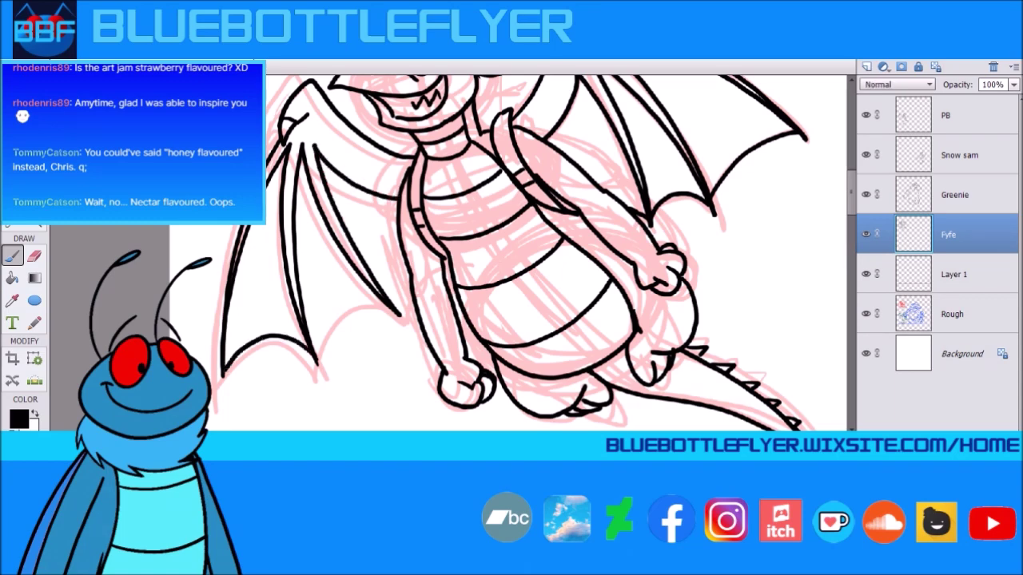
{"action": "key", "text": "ctrl+z"}
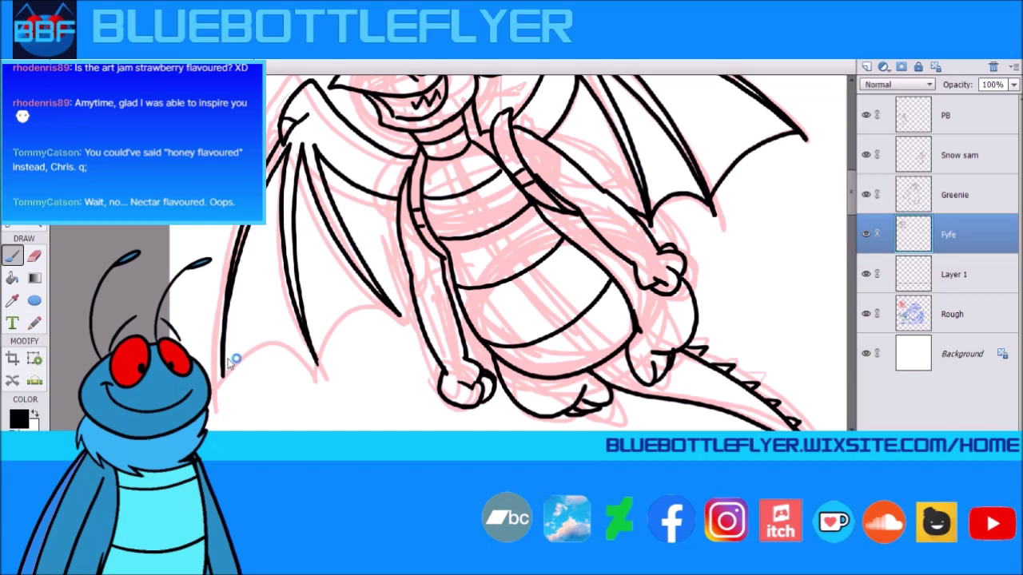
{"action": "mouse_move", "coordinate": [225, 368]}
{"action": "left_mouse_down"}
{"action": "mouse_move", "coordinate": [255, 342]}
{"action": "mouse_move", "coordinate": [312, 358]}
{"action": "left_mouse_up"}
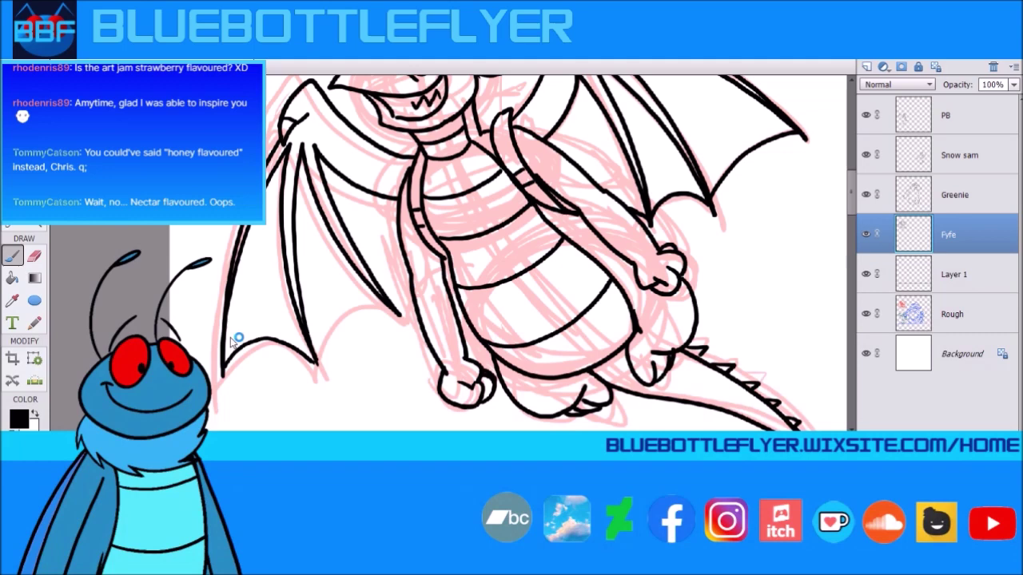
{"action": "key", "text": "ctrl+z"}
{"action": "mouse_move", "coordinate": [227, 370]}
{"action": "left_mouse_down"}
{"action": "mouse_move", "coordinate": [248, 345]}
{"action": "mouse_move", "coordinate": [274, 341]}
{"action": "mouse_move", "coordinate": [314, 359]}
{"action": "mouse_move", "coordinate": [335, 326]}
{"action": "mouse_move", "coordinate": [389, 310]}
{"action": "mouse_move", "coordinate": [311, 352]}
{"action": "mouse_move", "coordinate": [316, 365]}
{"action": "mouse_move", "coordinate": [410, 288]}
{"action": "left_mouse_up"}
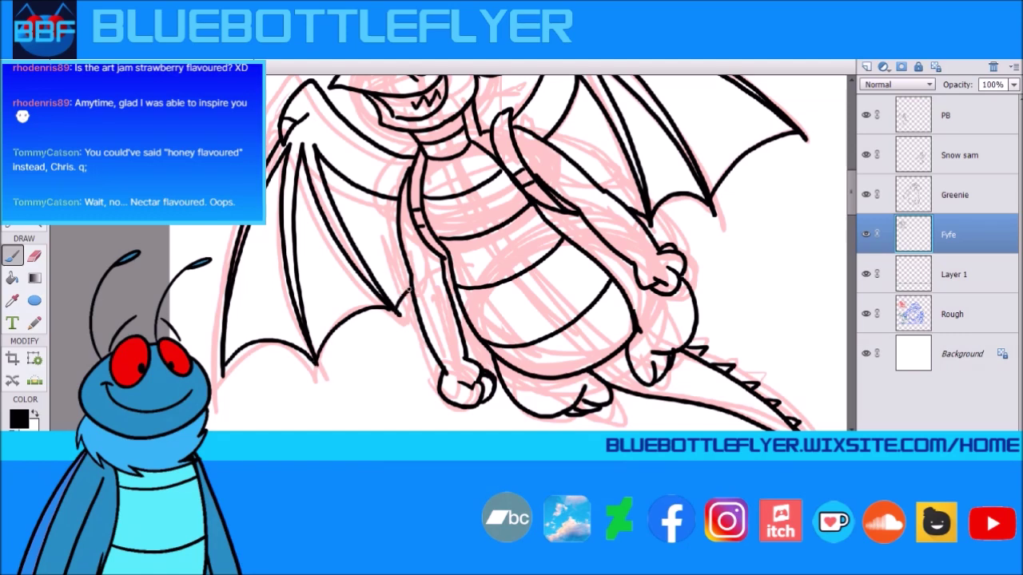
Step: Ink a small pointed spike on the back of the dragon's neck
{"action": "scroll", "coordinate": [447, 255], "scroll_direction": "right", "scroll_amount": 2}
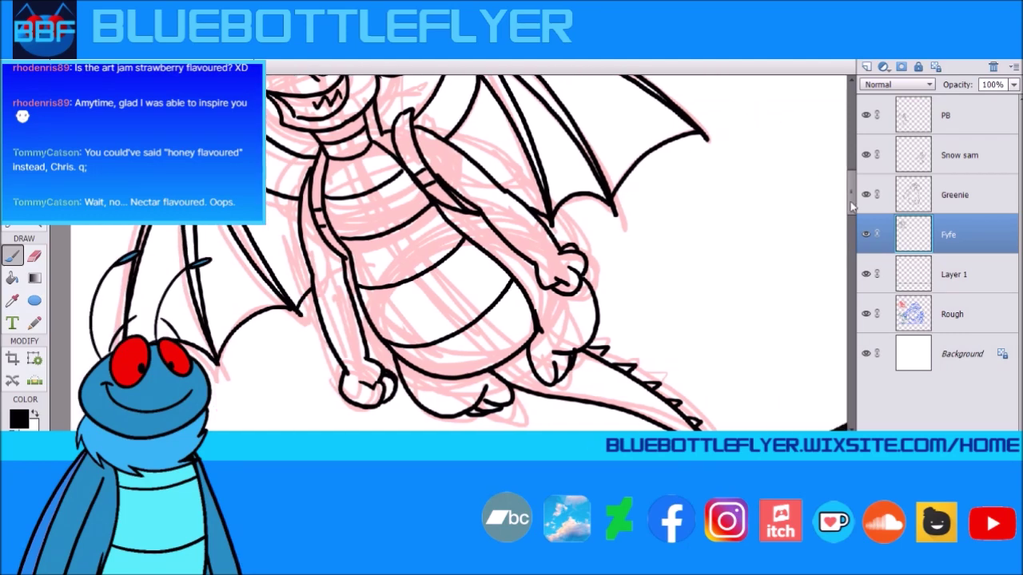
{"action": "scroll", "coordinate": [448, 256], "scroll_direction": "up", "scroll_amount": 3}
{"action": "left_click_drag", "start_coordinate": [373, 225], "coordinate": [383, 260]}
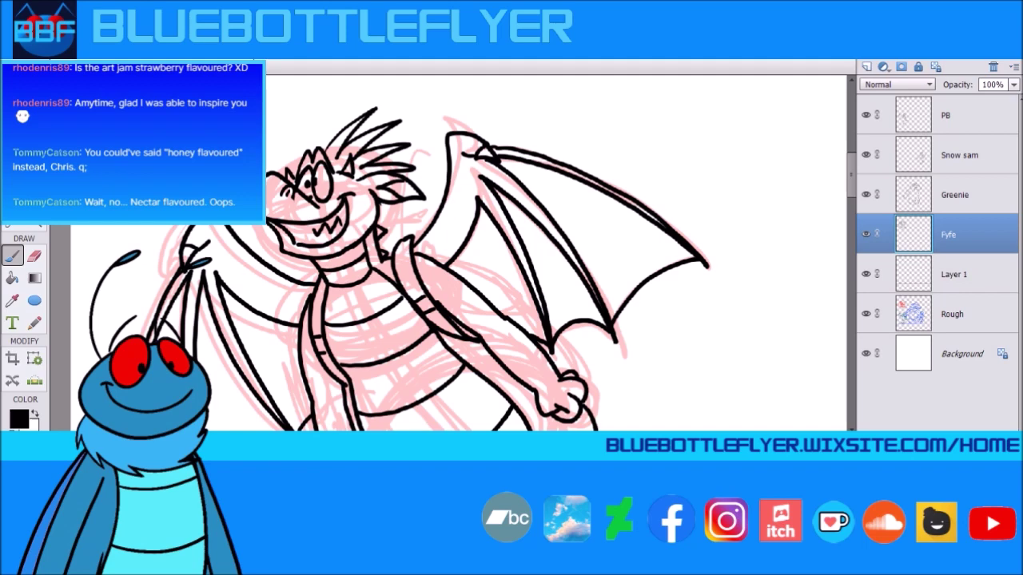
Step: Make the Rough layer active and set the brush colour to orange, with the empty area beside the furry character in view
{"action": "scroll", "coordinate": [447, 255], "scroll_direction": "right", "scroll_amount": 10}
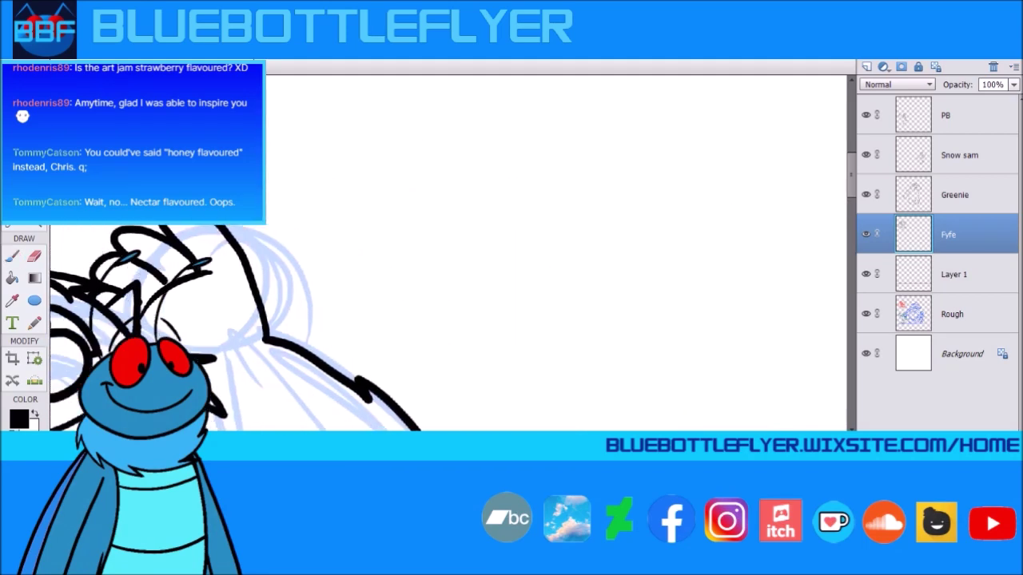
{"action": "key", "text": "ctrl+minus"}
{"action": "key", "text": "ctrl+minus"}
{"action": "key", "text": "ctrl+minus"}
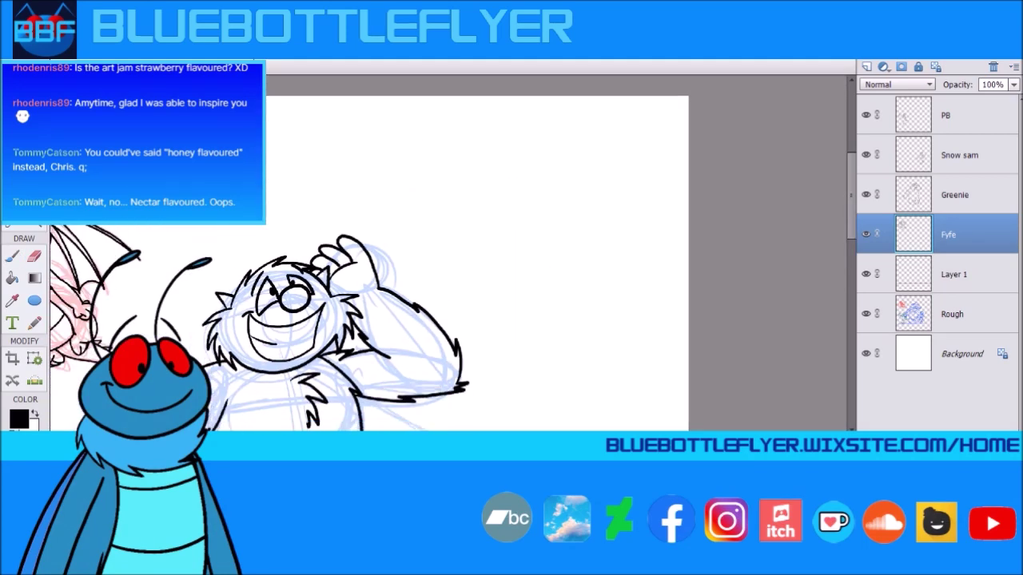
{"action": "left_click", "coordinate": [931, 320]}
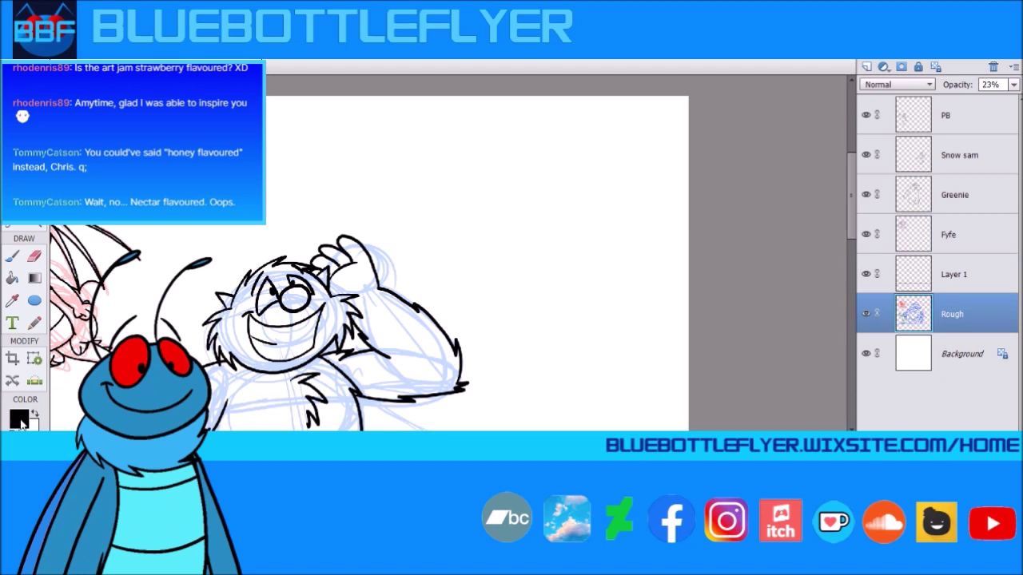
{"action": "key", "text": "i"}
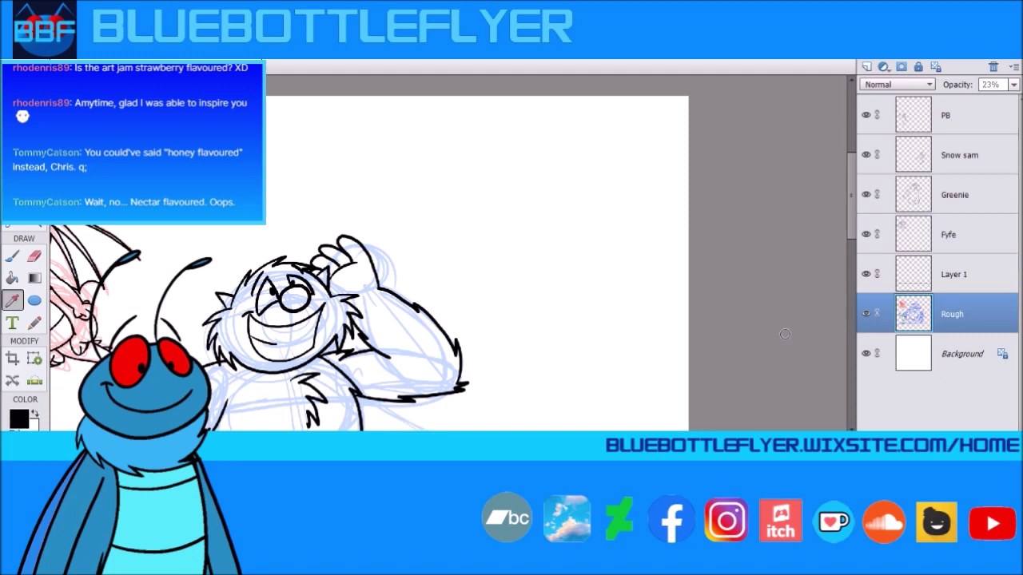
{"action": "left_click", "coordinate": [904, 305]}
{"action": "left_click", "coordinate": [13, 254]}
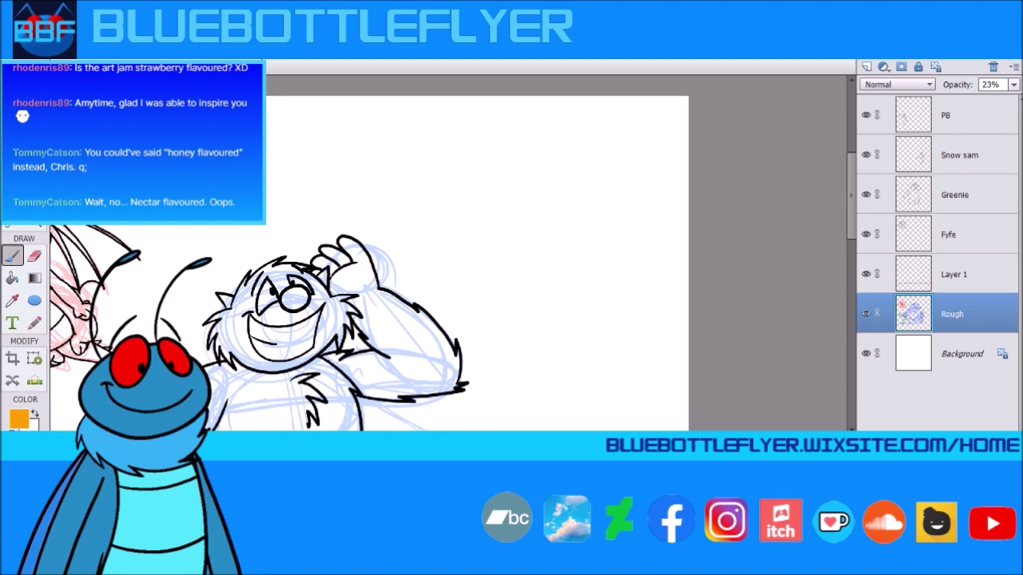
{"action": "scroll", "coordinate": [449, 264], "scroll_direction": "left", "scroll_amount": 3}
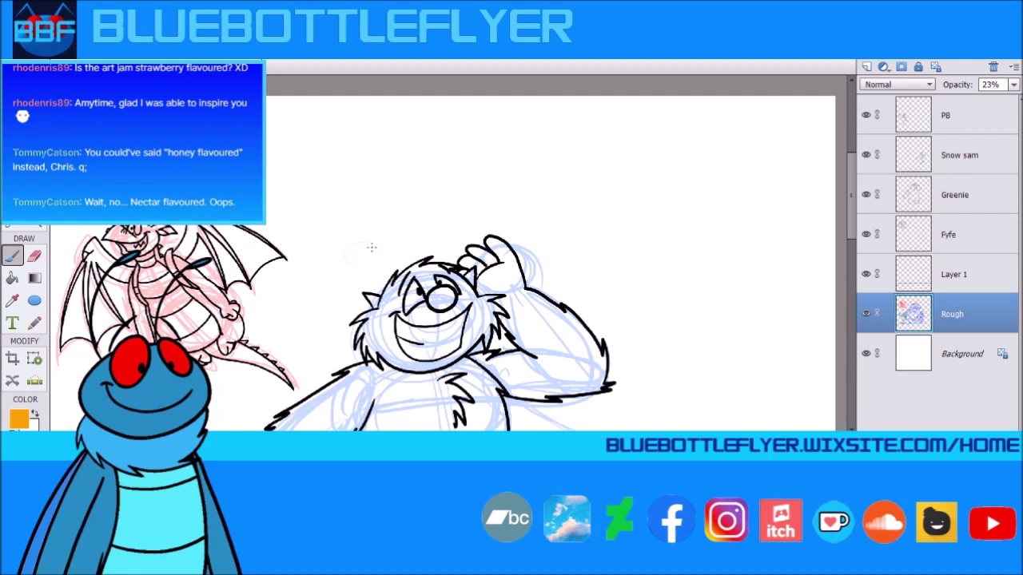
{"action": "mouse_move", "coordinate": [372, 261]}
{"action": "left_mouse_down"}
{"action": "mouse_move", "coordinate": [352, 242]}
{"action": "mouse_move", "coordinate": [343, 257]}
{"action": "mouse_move", "coordinate": [362, 266]}
{"action": "mouse_move", "coordinate": [342, 259]}
{"action": "mouse_move", "coordinate": [361, 243]}
{"action": "left_mouse_up"}
{"action": "key", "text": "ctrl+z"}
{"action": "mouse_move", "coordinate": [737, 281]}
{"action": "left_mouse_down"}
{"action": "mouse_move", "coordinate": [715, 285]}
{"action": "mouse_move", "coordinate": [748, 281]}
{"action": "mouse_move", "coordinate": [715, 279]}
{"action": "left_mouse_up"}
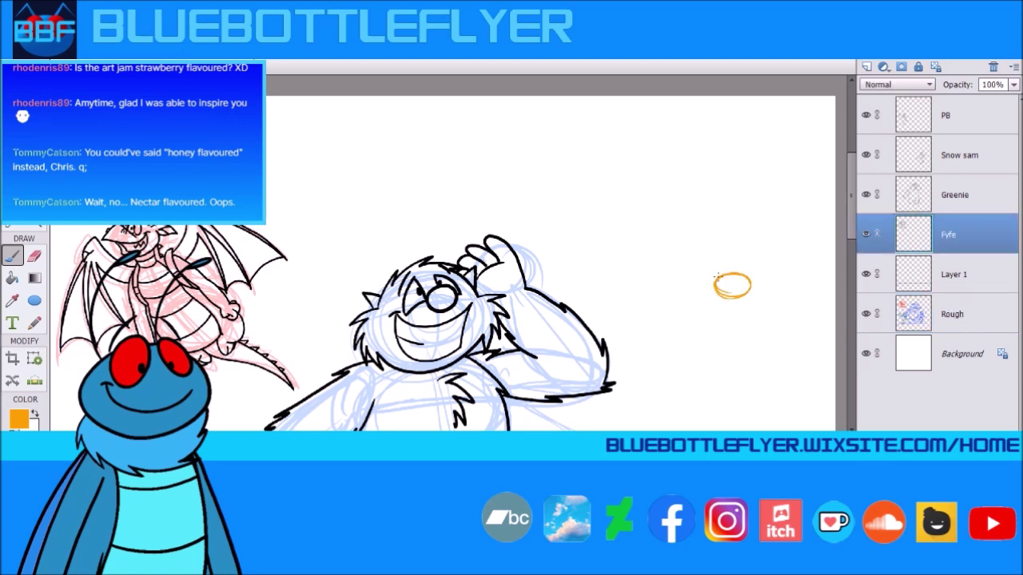
{"action": "key", "text": "ctrl+z"}
Step: Sketch a tiny creature in orange on the Rough layer beside the furry character, with an oval head, tapering banded body and short legs
{"action": "left_click", "coordinate": [947, 316]}
{"action": "left_click_drag", "start_coordinate": [722, 308], "coordinate": [743, 302]}
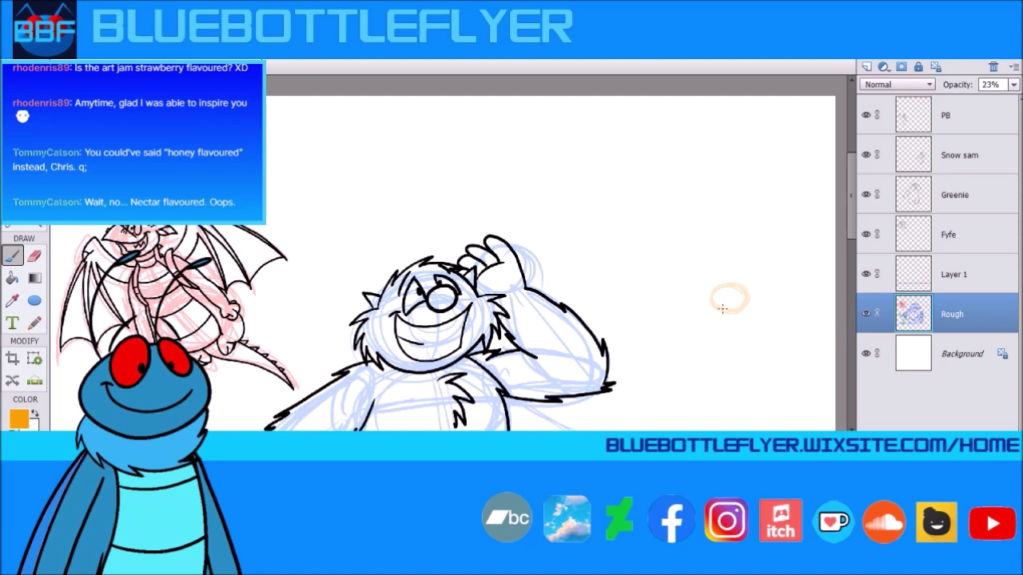
{"action": "mouse_move", "coordinate": [727, 308]}
{"action": "left_mouse_down"}
{"action": "mouse_move", "coordinate": [719, 284]}
{"action": "mouse_move", "coordinate": [745, 290]}
{"action": "mouse_move", "coordinate": [712, 300]}
{"action": "mouse_move", "coordinate": [742, 298]}
{"action": "mouse_move", "coordinate": [726, 306]}
{"action": "mouse_move", "coordinate": [722, 287]}
{"action": "mouse_move", "coordinate": [738, 296]}
{"action": "mouse_move", "coordinate": [716, 289]}
{"action": "mouse_move", "coordinate": [720, 335]}
{"action": "left_mouse_up"}
{"action": "key", "text": "ctrl+z"}
{"action": "mouse_move", "coordinate": [707, 334]}
{"action": "left_mouse_down"}
{"action": "mouse_move", "coordinate": [725, 340]}
{"action": "mouse_move", "coordinate": [706, 320]}
{"action": "left_mouse_up"}
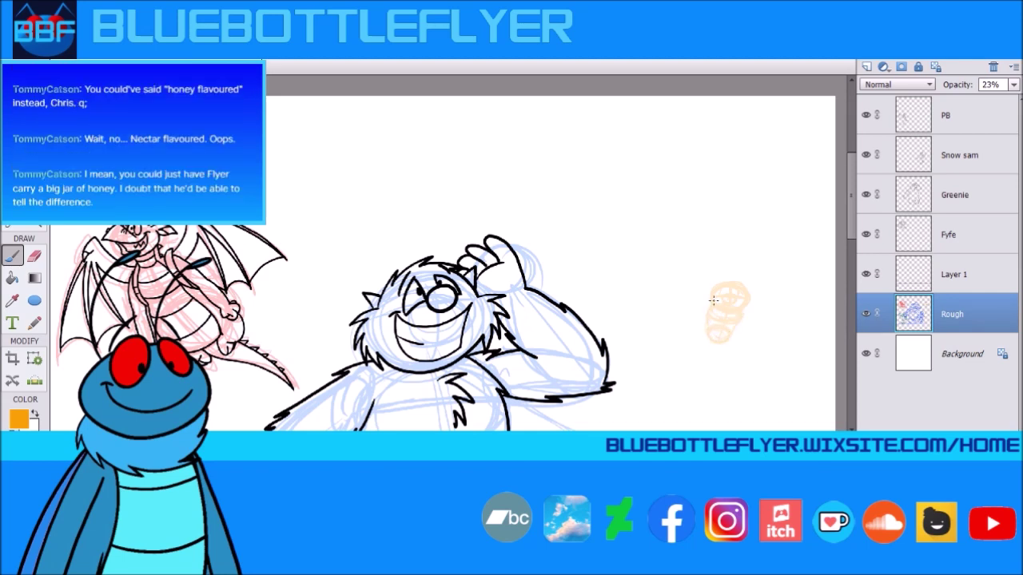
{"action": "left_click_drag", "start_coordinate": [708, 331], "coordinate": [714, 355]}
Step: Sketch two raised arms ending in round hands on the small orange creature
{"action": "left_click_drag", "start_coordinate": [708, 306], "coordinate": [700, 273]}
{"action": "left_click_drag", "start_coordinate": [737, 318], "coordinate": [765, 284]}
{"action": "left_click_drag", "start_coordinate": [690, 262], "coordinate": [692, 249]}
{"action": "left_click_drag", "start_coordinate": [776, 278], "coordinate": [784, 277]}
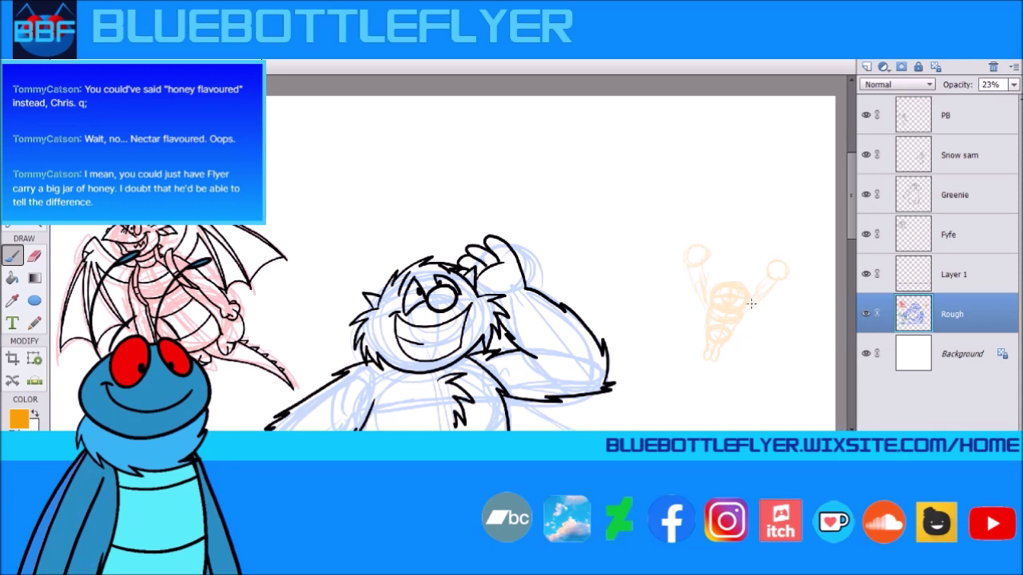
Step: Sketch small wings on both sides of the orange creature and spikes on top of its head, and reset the brush colour to black
{"action": "mouse_move", "coordinate": [705, 286]}
{"action": "left_mouse_down"}
{"action": "mouse_move", "coordinate": [673, 303]}
{"action": "mouse_move", "coordinate": [688, 300]}
{"action": "mouse_move", "coordinate": [682, 311]}
{"action": "left_mouse_up"}
{"action": "left_click_drag", "start_coordinate": [758, 306], "coordinate": [753, 320]}
{"action": "mouse_move", "coordinate": [731, 258]}
{"action": "left_mouse_down"}
{"action": "mouse_move", "coordinate": [733, 286]}
{"action": "mouse_move", "coordinate": [742, 256]}
{"action": "mouse_move", "coordinate": [740, 288]}
{"action": "mouse_move", "coordinate": [722, 283]}
{"action": "mouse_move", "coordinate": [716, 262]}
{"action": "mouse_move", "coordinate": [711, 288]}
{"action": "mouse_move", "coordinate": [714, 269]}
{"action": "mouse_move", "coordinate": [741, 289]}
{"action": "mouse_move", "coordinate": [755, 268]}
{"action": "mouse_move", "coordinate": [708, 293]}
{"action": "left_mouse_up"}
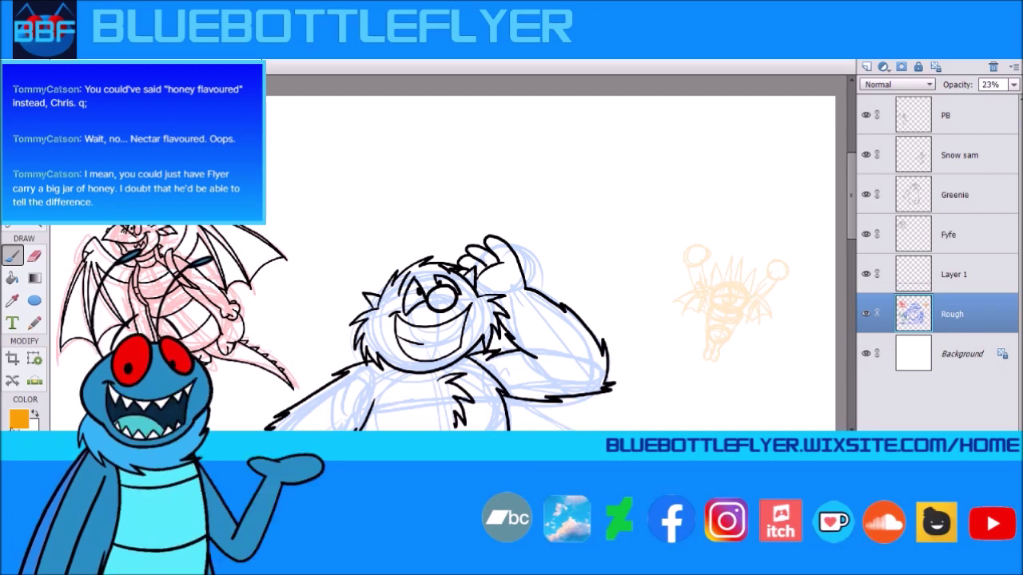
{"action": "key", "text": "d"}
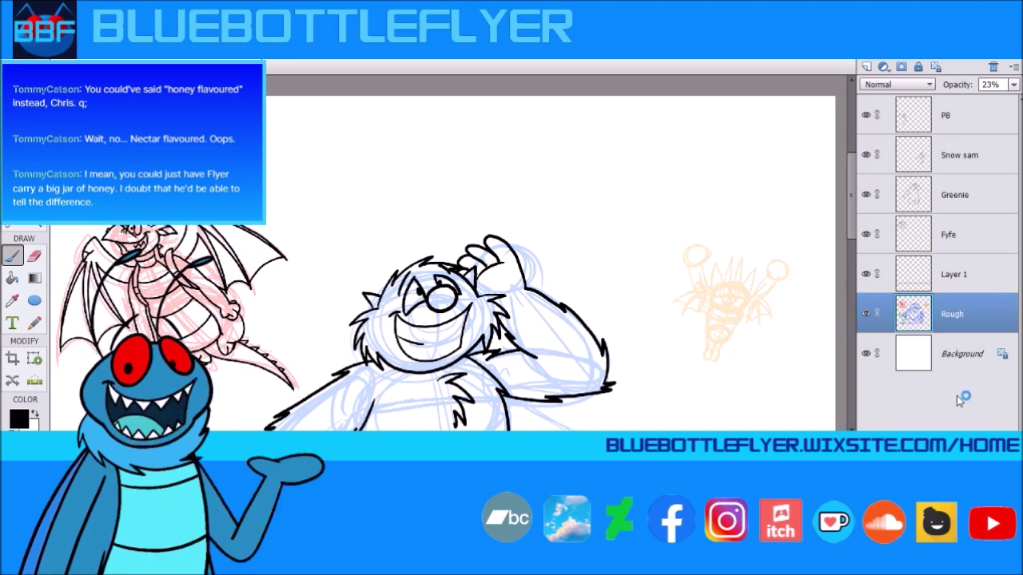
Step: Rename the Fyfe layer as F&S and keep it as the active layer
{"action": "left_click", "coordinate": [963, 128]}
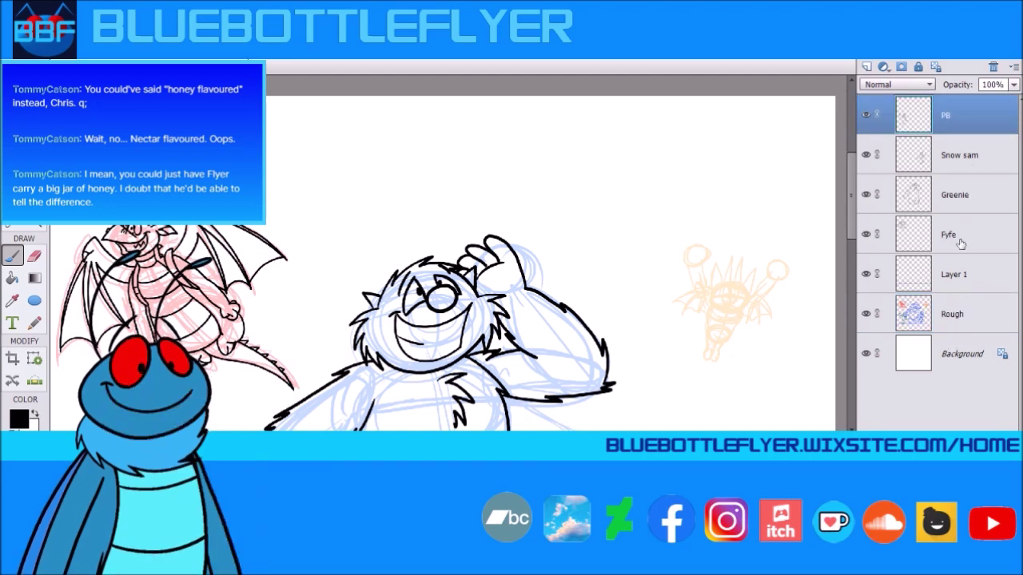
{"action": "left_click", "coordinate": [965, 242]}
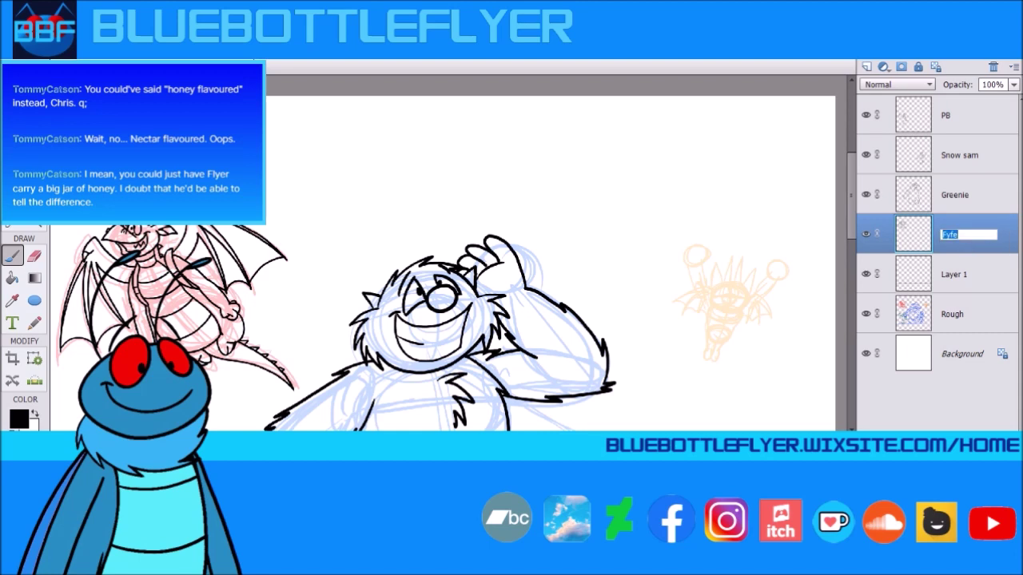
{"action": "key", "text": "BackSpace"}
{"action": "type", "text": "F&S"}
{"action": "key", "text": "Return"}
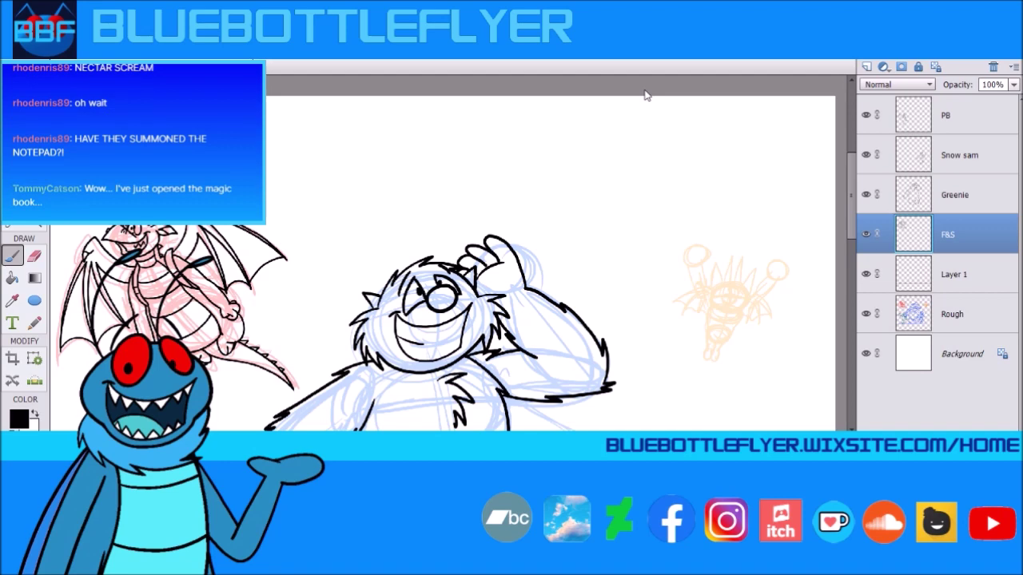
Step: Ink the small orange creature's snout with nostrils and its two tall adjoining eyes in black on the F&S layer
{"action": "scroll", "coordinate": [453, 264], "scroll_direction": "right", "scroll_amount": 3}
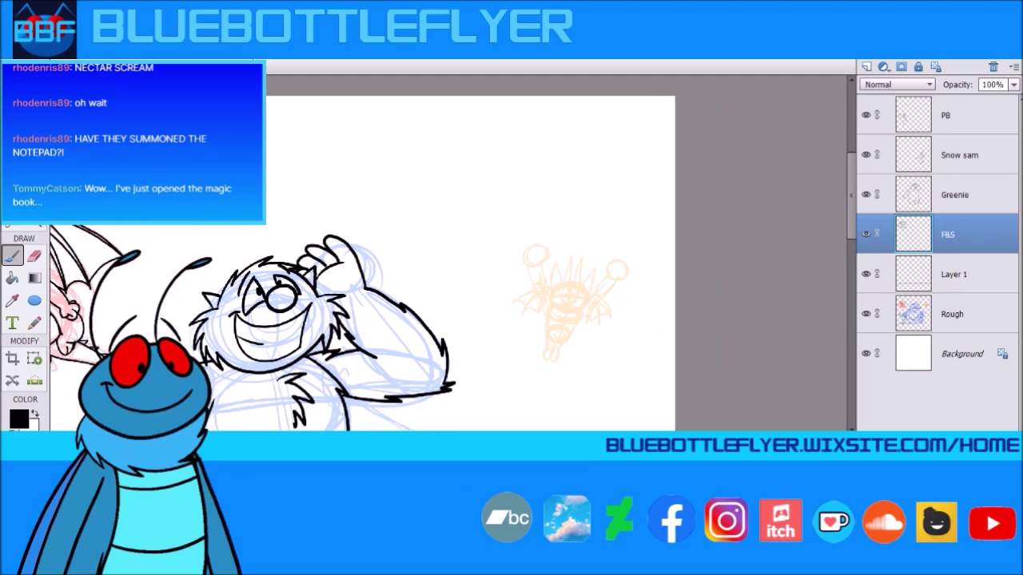
{"action": "key", "text": "space"}
{"action": "scroll", "coordinate": [450, 254], "scroll_direction": "up", "scroll_amount": 10}
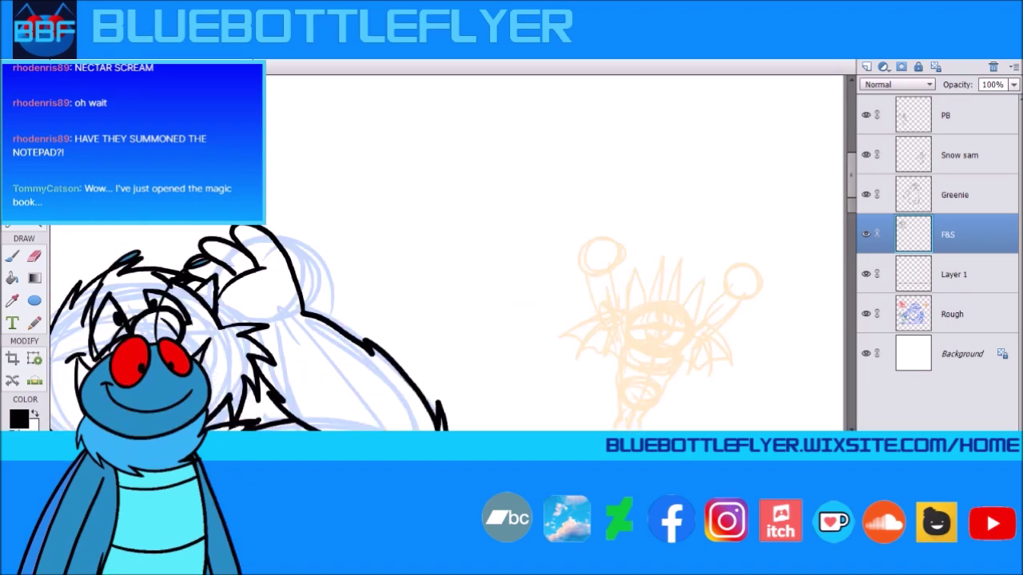
{"action": "scroll", "coordinate": [448, 252], "scroll_direction": "right", "scroll_amount": 4}
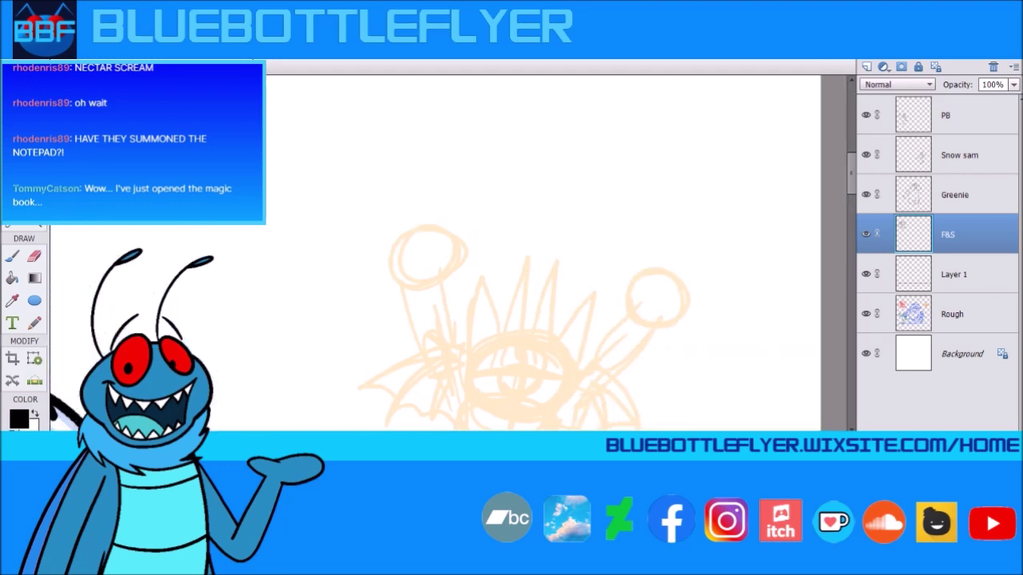
{"action": "left_click_drag", "start_coordinate": [853, 173], "coordinate": [854, 197]}
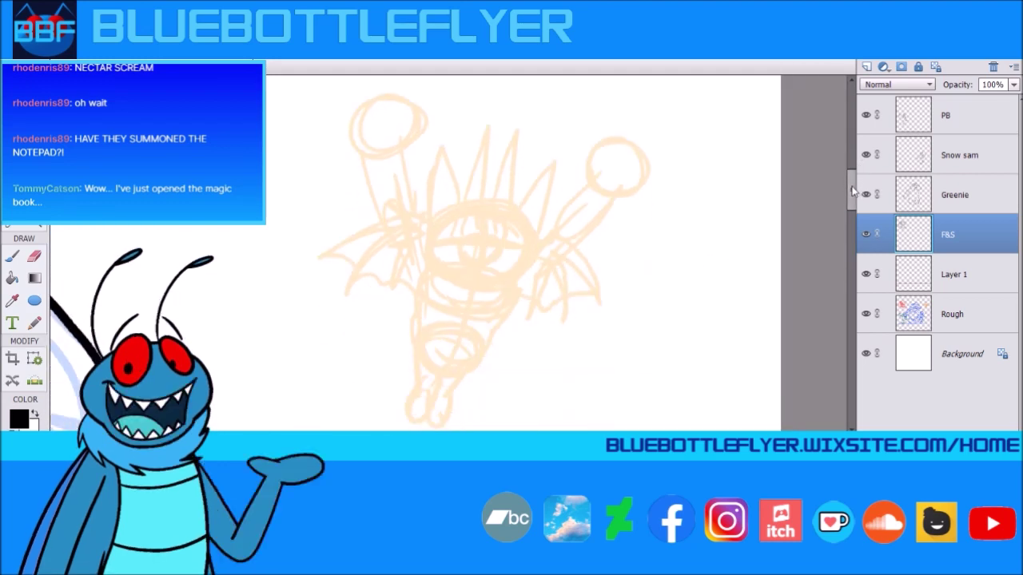
{"action": "left_click", "coordinate": [12, 256]}
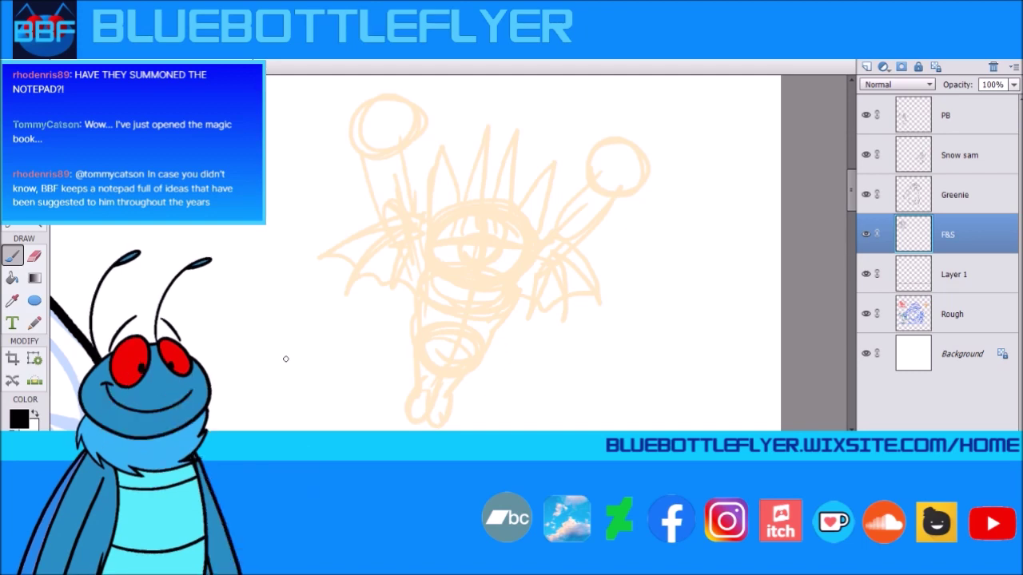
{"action": "key", "text": "z"}
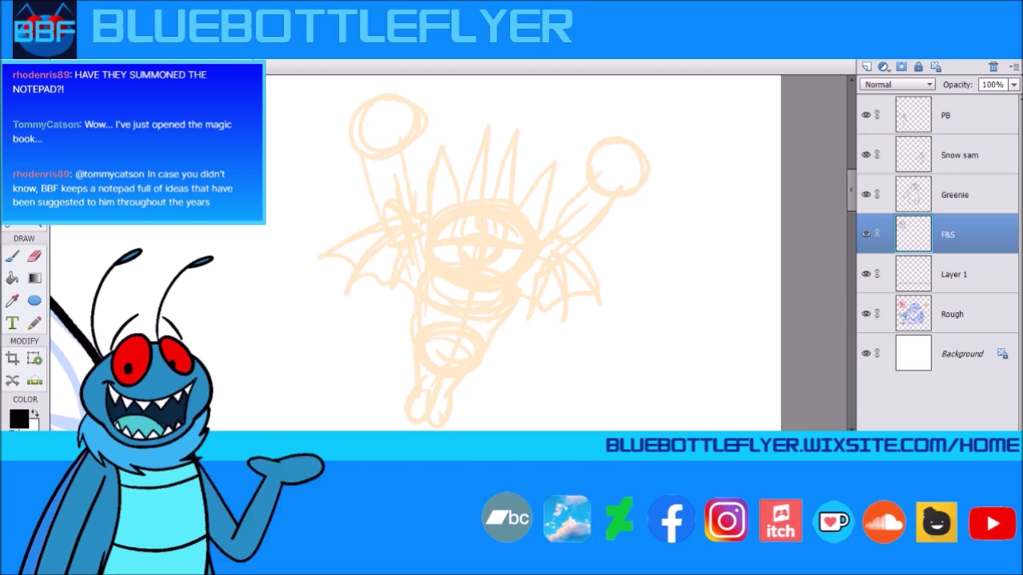
{"action": "key", "text": "ctrl+plus"}
{"action": "key", "text": "ctrl+plus"}
{"action": "left_click", "coordinate": [6, 261]}
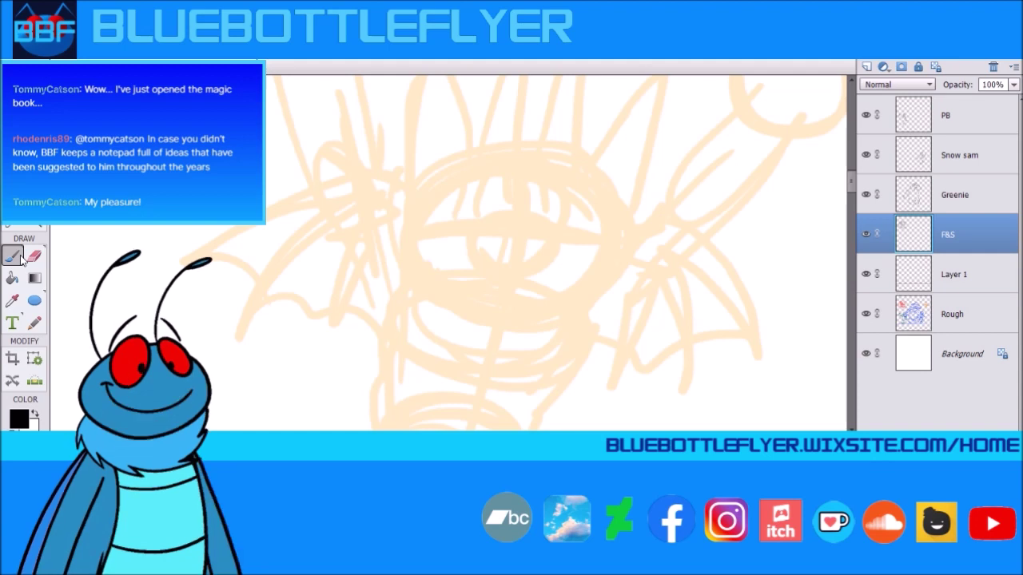
{"action": "mouse_move", "coordinate": [484, 231]}
{"action": "left_mouse_down"}
{"action": "mouse_move", "coordinate": [487, 214]}
{"action": "mouse_move", "coordinate": [557, 215]}
{"action": "mouse_move", "coordinate": [564, 229]}
{"action": "left_mouse_up"}
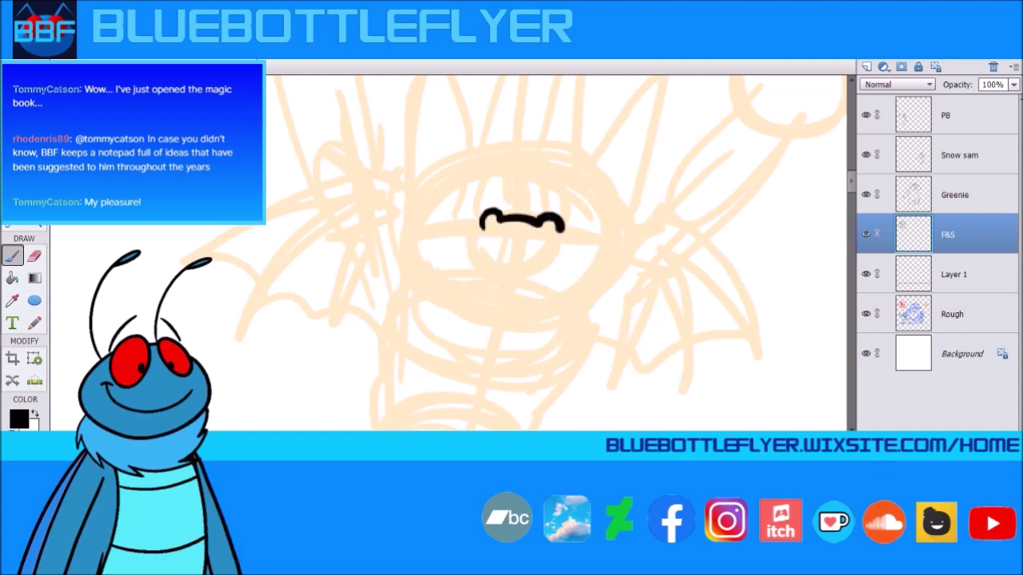
{"action": "key", "text": "ctrl+z"}
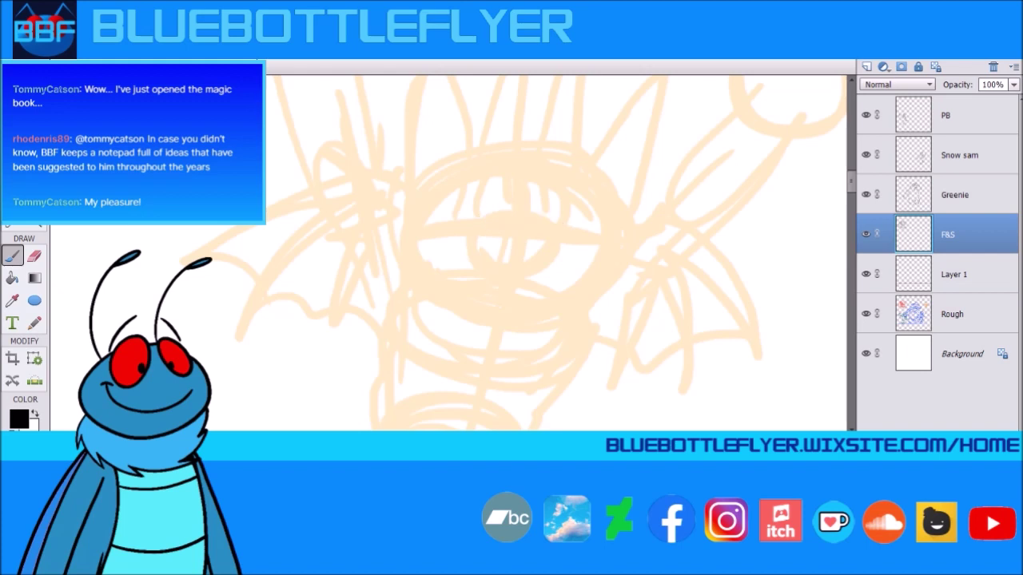
{"action": "mouse_move", "coordinate": [482, 234]}
{"action": "left_mouse_down"}
{"action": "mouse_move", "coordinate": [500, 212]}
{"action": "mouse_move", "coordinate": [569, 224]}
{"action": "mouse_move", "coordinate": [569, 238]}
{"action": "left_mouse_up"}
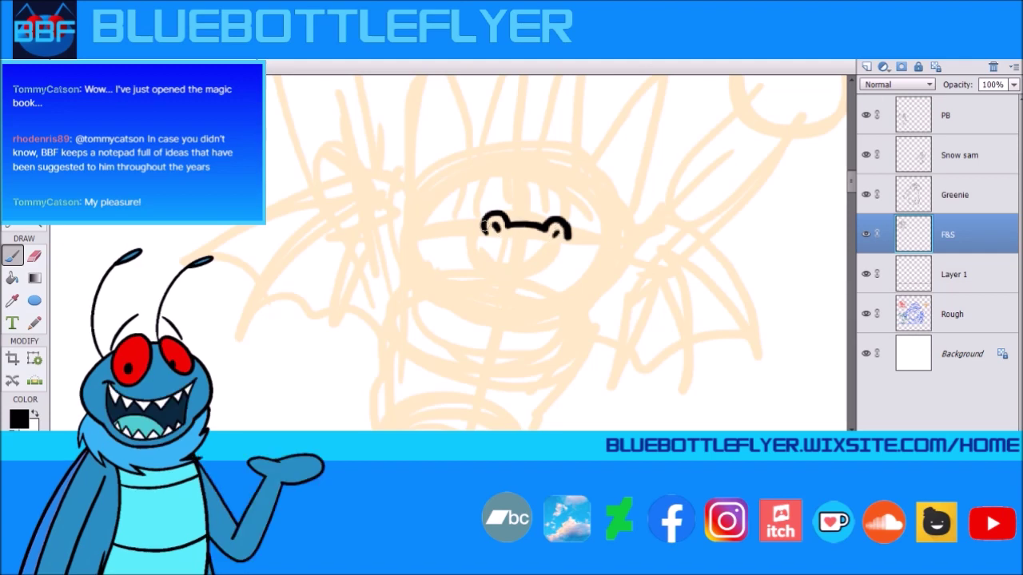
{"action": "left_click_drag", "start_coordinate": [558, 230], "coordinate": [554, 237]}
{"action": "left_click_drag", "start_coordinate": [484, 228], "coordinate": [478, 233]}
{"action": "left_click_drag", "start_coordinate": [567, 233], "coordinate": [572, 240]}
{"action": "mouse_move", "coordinate": [476, 233]}
{"action": "left_mouse_down"}
{"action": "mouse_move", "coordinate": [492, 181]}
{"action": "mouse_move", "coordinate": [519, 153]}
{"action": "mouse_move", "coordinate": [525, 221]}
{"action": "left_mouse_up"}
{"action": "mouse_move", "coordinate": [529, 163]}
{"action": "left_mouse_down"}
{"action": "mouse_move", "coordinate": [556, 171]}
{"action": "mouse_move", "coordinate": [567, 209]}
{"action": "left_mouse_up"}
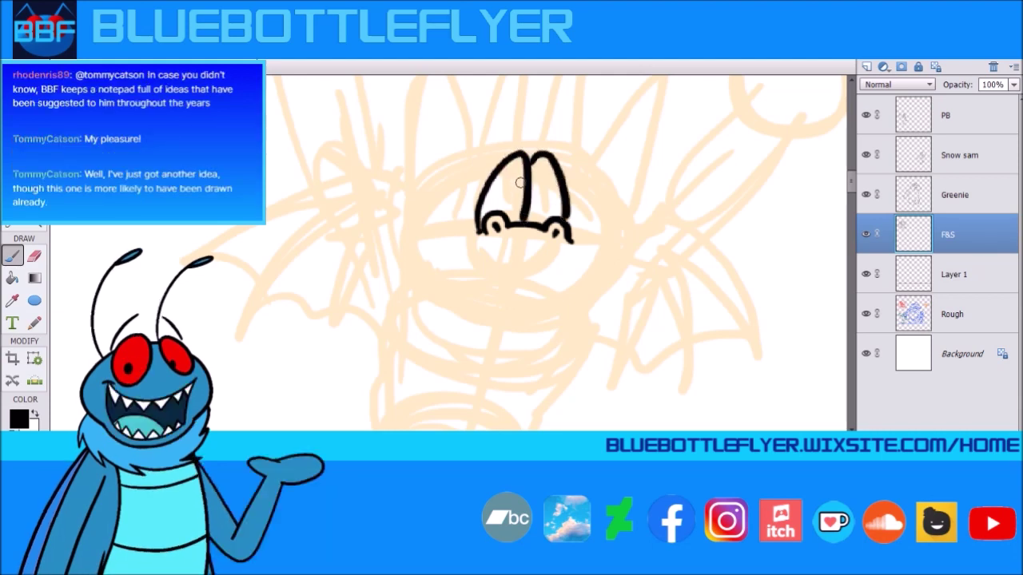
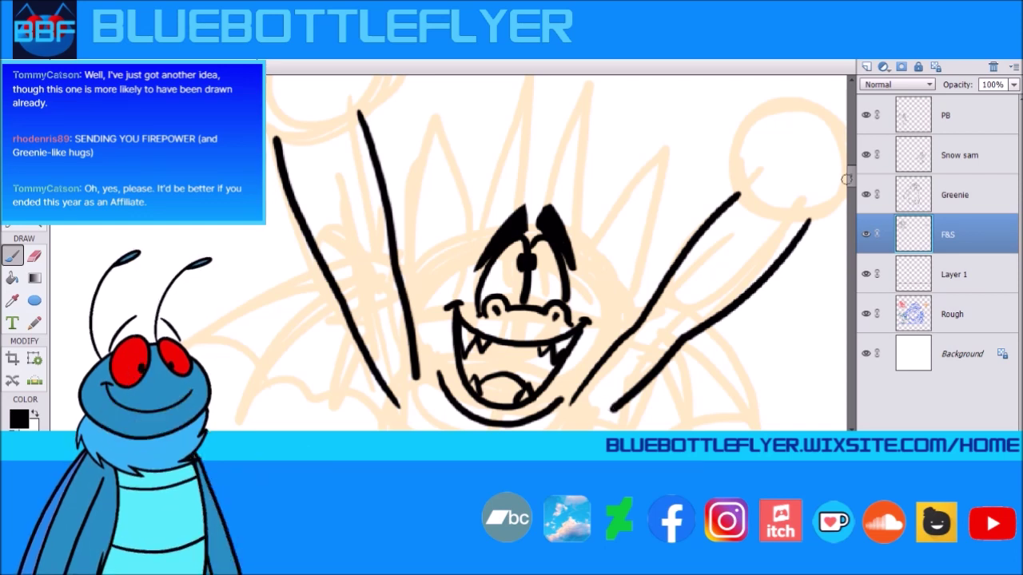
Step: Ink the creature's raised hand nearer the furry character, with rounded fingers and a curled thumb joined to the arm
{"action": "scroll", "coordinate": [852, 171], "scroll_direction": "up", "scroll_amount": 3}
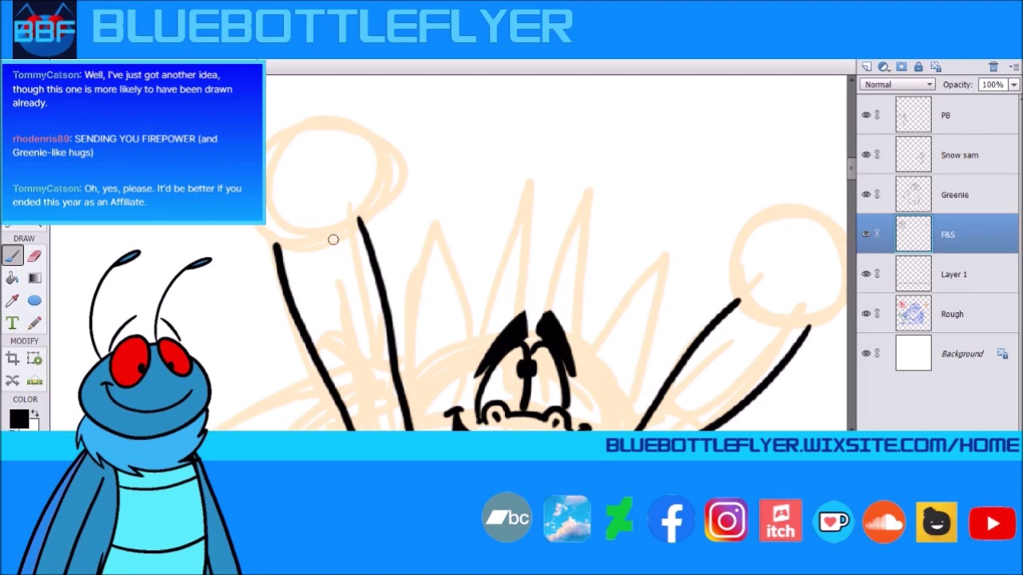
{"action": "mouse_move", "coordinate": [342, 228]}
{"action": "left_mouse_down"}
{"action": "mouse_move", "coordinate": [394, 190]}
{"action": "mouse_move", "coordinate": [397, 167]}
{"action": "mouse_move", "coordinate": [355, 143]}
{"action": "mouse_move", "coordinate": [330, 175]}
{"action": "mouse_move", "coordinate": [355, 189]}
{"action": "mouse_move", "coordinate": [328, 193]}
{"action": "left_mouse_up"}
{"action": "mouse_move", "coordinate": [368, 139]}
{"action": "left_mouse_down"}
{"action": "mouse_move", "coordinate": [354, 94]}
{"action": "mouse_move", "coordinate": [326, 98]}
{"action": "mouse_move", "coordinate": [316, 134]}
{"action": "mouse_move", "coordinate": [329, 164]}
{"action": "left_mouse_up"}
{"action": "mouse_move", "coordinate": [311, 120]}
{"action": "left_mouse_down"}
{"action": "mouse_move", "coordinate": [284, 101]}
{"action": "mouse_move", "coordinate": [269, 127]}
{"action": "mouse_move", "coordinate": [293, 179]}
{"action": "mouse_move", "coordinate": [318, 152]}
{"action": "left_mouse_up"}
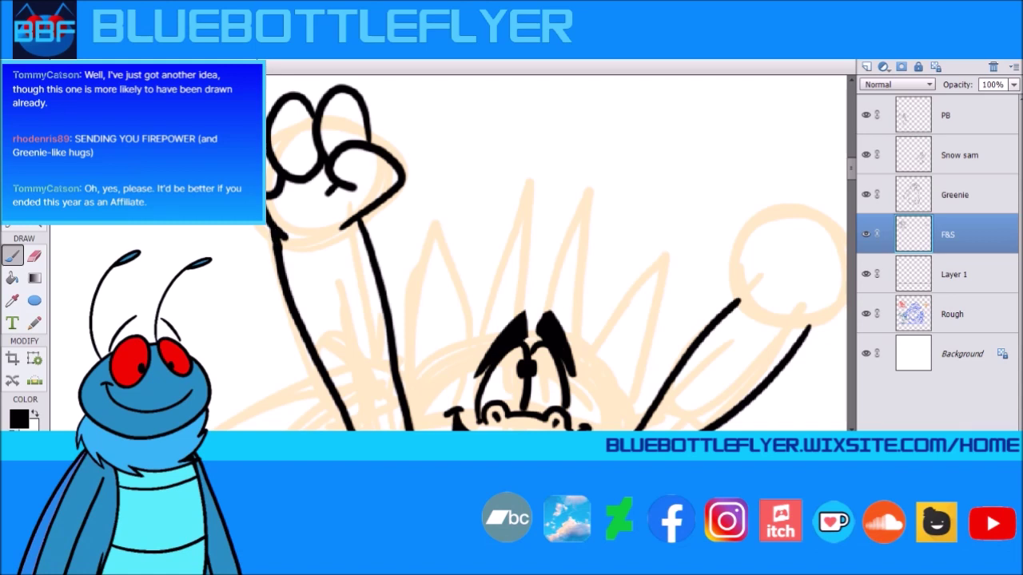
Step: Ink the creature's other raised hand with a curled thumb and three rounded fingers, and close it onto the wrist
{"action": "scroll", "coordinate": [556, 252], "scroll_direction": "right", "scroll_amount": 3}
{"action": "mouse_move", "coordinate": [637, 301]}
{"action": "left_mouse_down"}
{"action": "mouse_move", "coordinate": [623, 251]}
{"action": "mouse_move", "coordinate": [640, 229]}
{"action": "mouse_move", "coordinate": [683, 234]}
{"action": "mouse_move", "coordinate": [696, 249]}
{"action": "mouse_move", "coordinate": [678, 280]}
{"action": "left_mouse_up"}
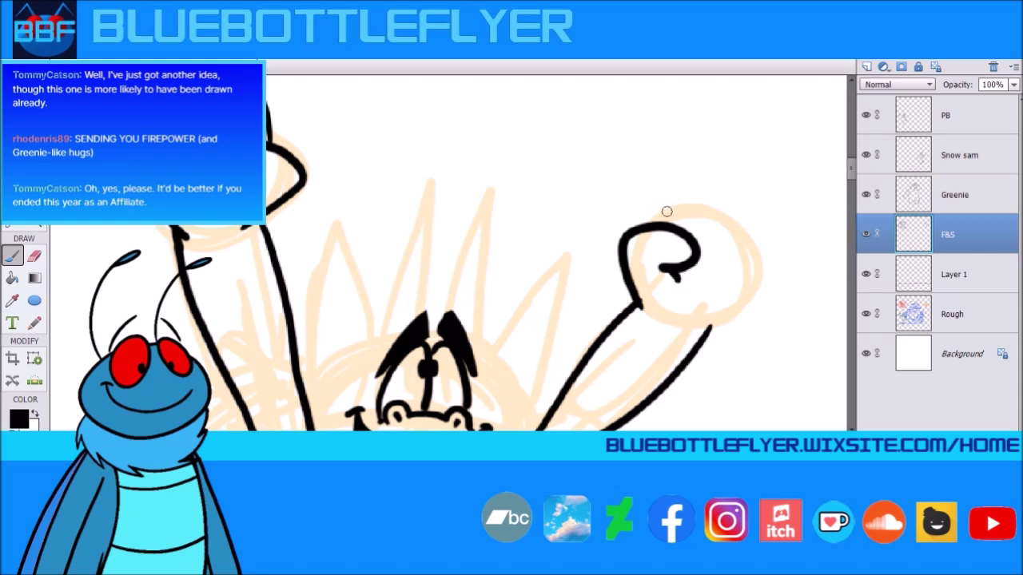
{"action": "mouse_move", "coordinate": [658, 220]}
{"action": "left_mouse_down"}
{"action": "mouse_move", "coordinate": [660, 198]}
{"action": "mouse_move", "coordinate": [706, 179]}
{"action": "mouse_move", "coordinate": [694, 240]}
{"action": "mouse_move", "coordinate": [755, 202]}
{"action": "mouse_move", "coordinate": [701, 258]}
{"action": "mouse_move", "coordinate": [777, 228]}
{"action": "mouse_move", "coordinate": [755, 288]}
{"action": "mouse_move", "coordinate": [729, 240]}
{"action": "left_mouse_up"}
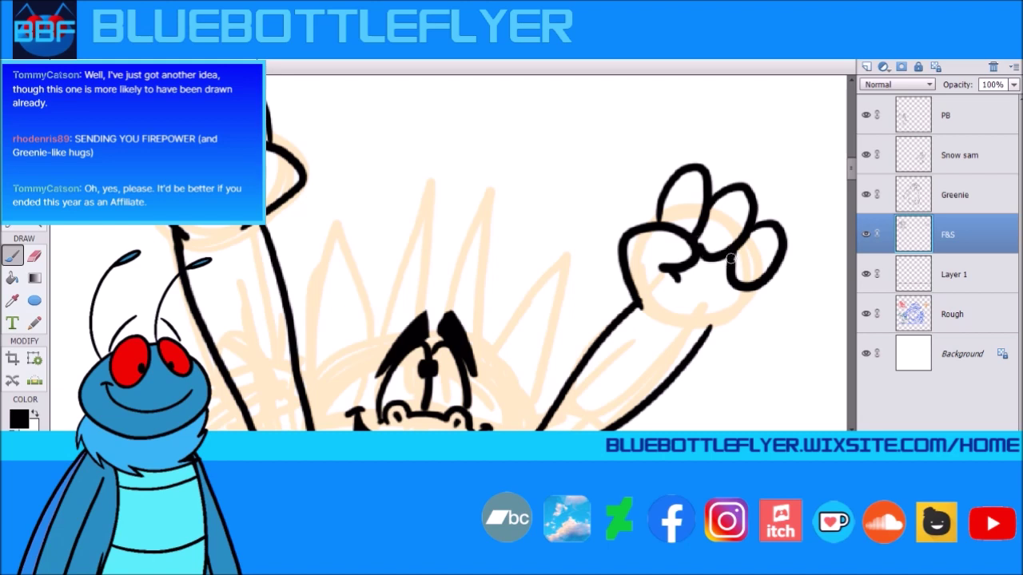
{"action": "left_click_drag", "start_coordinate": [745, 292], "coordinate": [706, 322]}
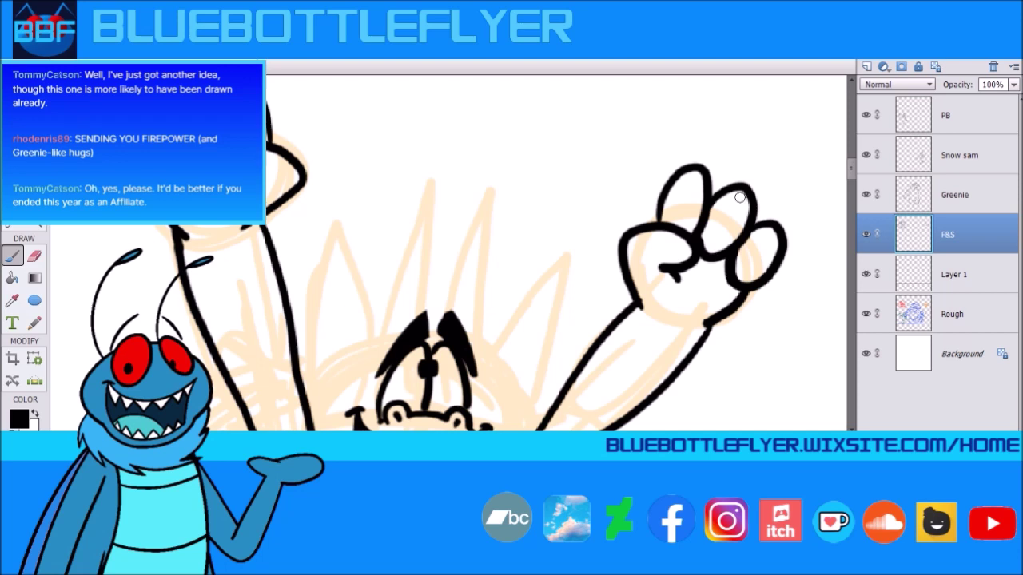
Step: Ink the creature's two pointed ears with inner outlines, two tall spikes between them, and the sides of the head down to the jaw
{"action": "scroll", "coordinate": [740, 198], "scroll_direction": "down", "scroll_amount": 3}
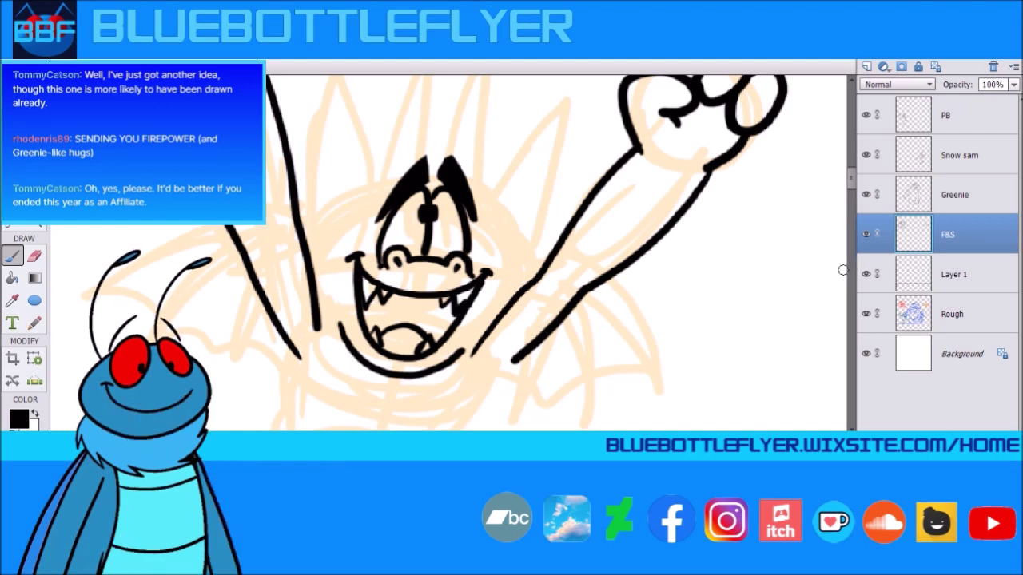
{"action": "left_click_drag", "start_coordinate": [855, 179], "coordinate": [854, 171]}
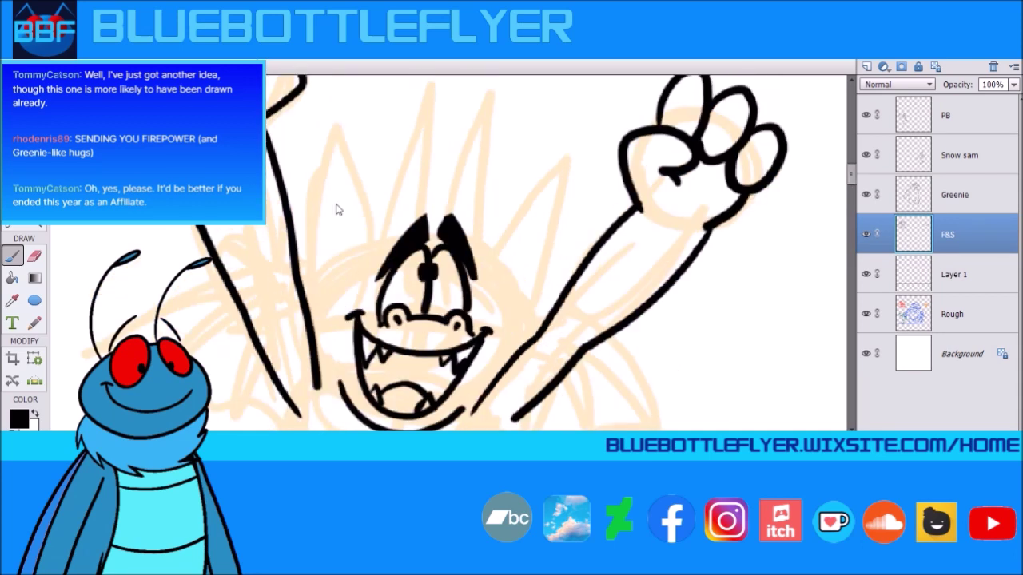
{"action": "mouse_move", "coordinate": [372, 249]}
{"action": "left_mouse_down"}
{"action": "mouse_move", "coordinate": [329, 150]}
{"action": "mouse_move", "coordinate": [302, 254]}
{"action": "mouse_move", "coordinate": [337, 215]}
{"action": "mouse_move", "coordinate": [330, 200]}
{"action": "mouse_move", "coordinate": [320, 271]}
{"action": "left_mouse_up"}
{"action": "left_click_drag", "start_coordinate": [359, 256], "coordinate": [323, 296]}
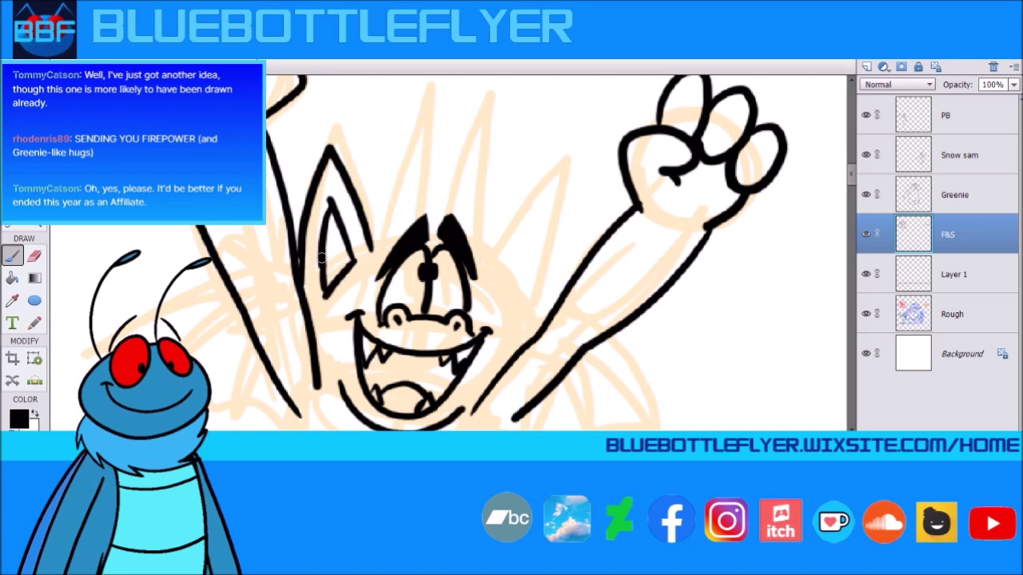
{"action": "mouse_move", "coordinate": [355, 262]}
{"action": "left_mouse_down"}
{"action": "mouse_move", "coordinate": [395, 240]}
{"action": "mouse_move", "coordinate": [445, 240]}
{"action": "mouse_move", "coordinate": [489, 257]}
{"action": "mouse_move", "coordinate": [550, 185]}
{"action": "mouse_move", "coordinate": [561, 229]}
{"action": "mouse_move", "coordinate": [532, 323]}
{"action": "left_mouse_up"}
{"action": "mouse_move", "coordinate": [492, 288]}
{"action": "left_mouse_down"}
{"action": "mouse_move", "coordinate": [532, 233]}
{"action": "mouse_move", "coordinate": [515, 307]}
{"action": "mouse_move", "coordinate": [495, 288]}
{"action": "mouse_move", "coordinate": [511, 313]}
{"action": "left_mouse_up"}
{"action": "mouse_move", "coordinate": [372, 245]}
{"action": "left_mouse_down"}
{"action": "mouse_move", "coordinate": [428, 84]}
{"action": "mouse_move", "coordinate": [421, 184]}
{"action": "mouse_move", "coordinate": [476, 142]}
{"action": "mouse_move", "coordinate": [493, 96]}
{"action": "mouse_move", "coordinate": [473, 257]}
{"action": "left_mouse_up"}
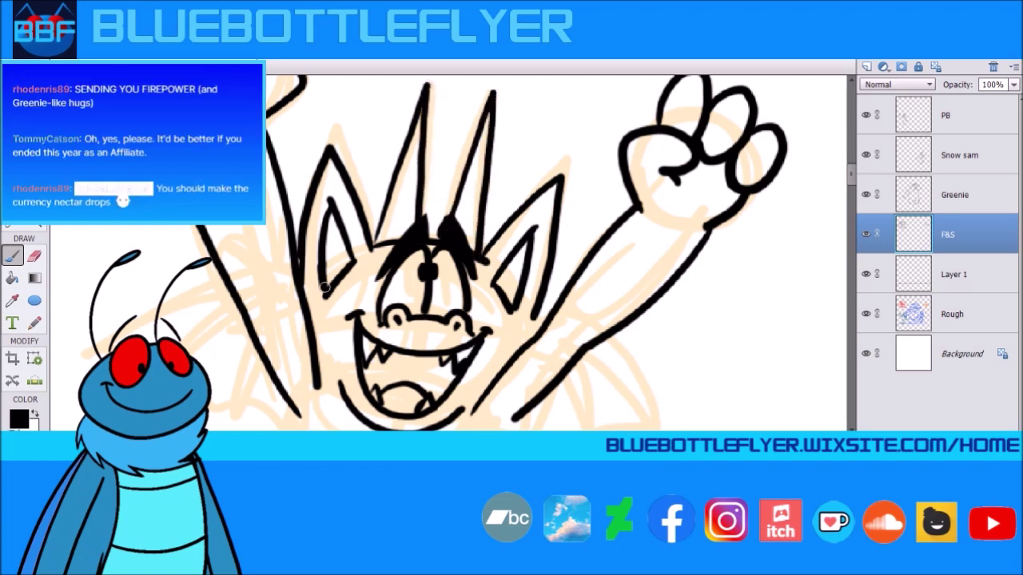
{"action": "left_click_drag", "start_coordinate": [322, 297], "coordinate": [304, 288]}
{"action": "left_click_drag", "start_coordinate": [339, 382], "coordinate": [324, 384]}
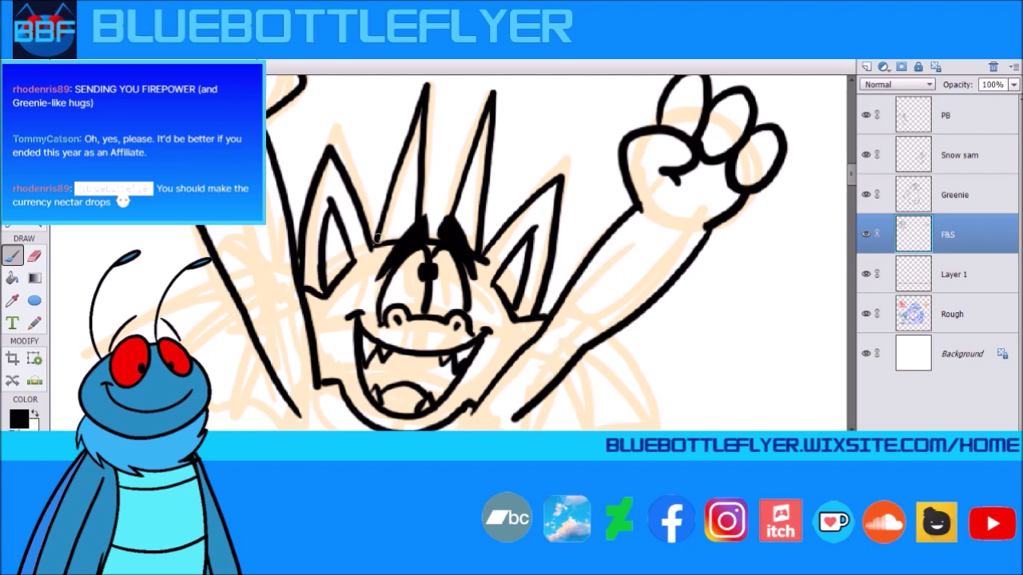
Step: Ink the creature's tapering torso below the arms, with an inner belly outline and a short crease on the chest
{"action": "left_click_drag", "start_coordinate": [850, 181], "coordinate": [848, 196]}
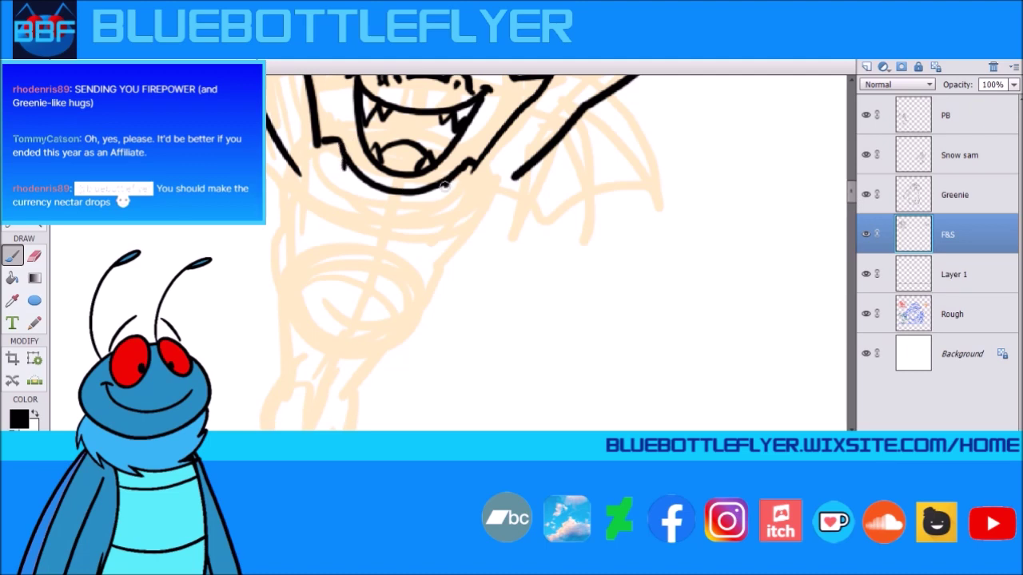
{"action": "left_click_drag", "start_coordinate": [304, 163], "coordinate": [297, 227]}
{"action": "mouse_move", "coordinate": [479, 189]}
{"action": "left_mouse_down"}
{"action": "mouse_move", "coordinate": [447, 250]}
{"action": "mouse_move", "coordinate": [532, 164]}
{"action": "left_mouse_up"}
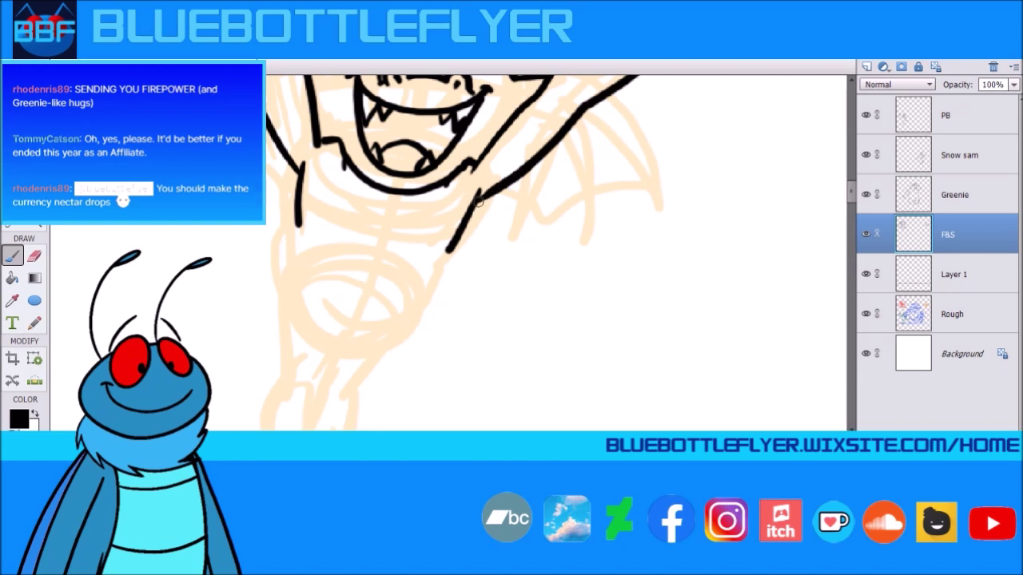
{"action": "mouse_move", "coordinate": [299, 218]}
{"action": "left_mouse_down"}
{"action": "mouse_move", "coordinate": [289, 294]}
{"action": "mouse_move", "coordinate": [310, 326]}
{"action": "mouse_move", "coordinate": [347, 340]}
{"action": "mouse_move", "coordinate": [388, 336]}
{"action": "mouse_move", "coordinate": [412, 317]}
{"action": "mouse_move", "coordinate": [449, 247]}
{"action": "left_mouse_up"}
{"action": "mouse_move", "coordinate": [353, 172]}
{"action": "left_mouse_down"}
{"action": "mouse_move", "coordinate": [313, 223]}
{"action": "mouse_move", "coordinate": [297, 264]}
{"action": "mouse_move", "coordinate": [299, 304]}
{"action": "left_mouse_up"}
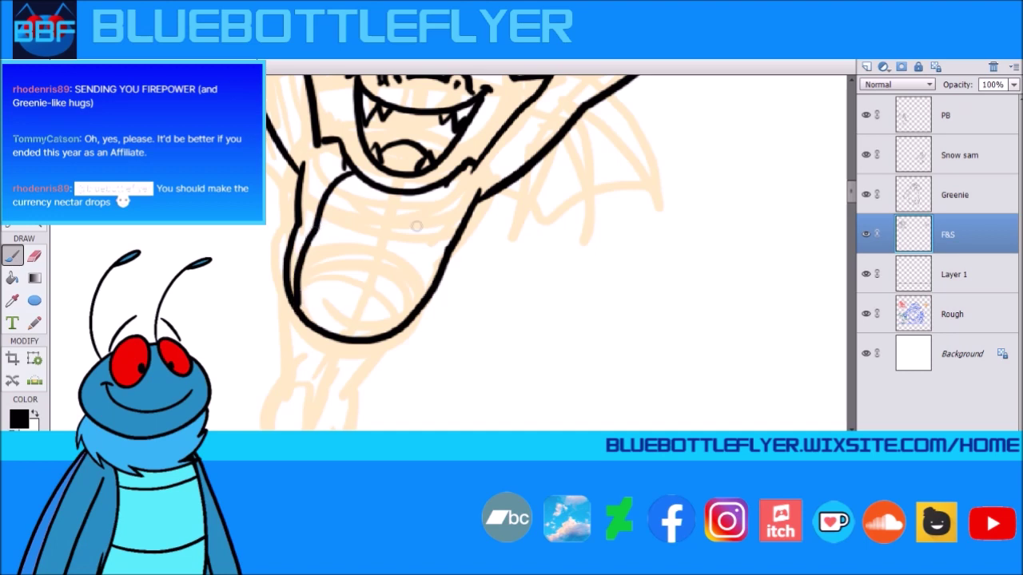
{"action": "mouse_move", "coordinate": [440, 187]}
{"action": "left_mouse_down"}
{"action": "mouse_move", "coordinate": [445, 240]}
{"action": "mouse_move", "coordinate": [398, 331]}
{"action": "left_mouse_up"}
{"action": "left_click_drag", "start_coordinate": [382, 229], "coordinate": [389, 205]}
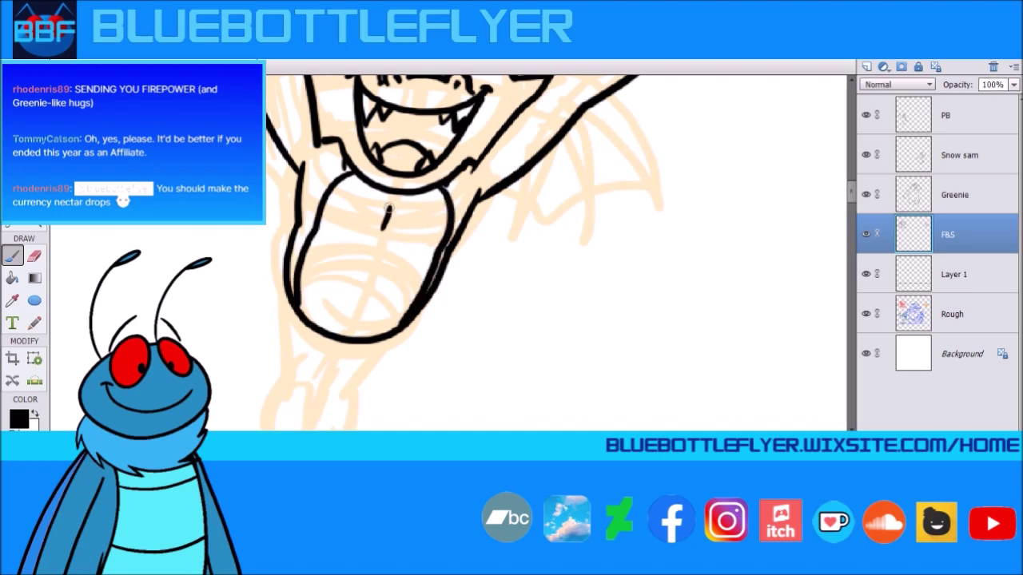
Step: Ink the creature's two short legs below the belly, ending in feet with toes and pointed claws
{"action": "mouse_move", "coordinate": [286, 306]}
{"action": "left_mouse_down"}
{"action": "mouse_move", "coordinate": [292, 373]}
{"action": "mouse_move", "coordinate": [335, 339]}
{"action": "mouse_move", "coordinate": [349, 378]}
{"action": "mouse_move", "coordinate": [338, 344]}
{"action": "left_mouse_up"}
{"action": "scroll", "coordinate": [847, 204], "scroll_direction": "down", "scroll_amount": 5}
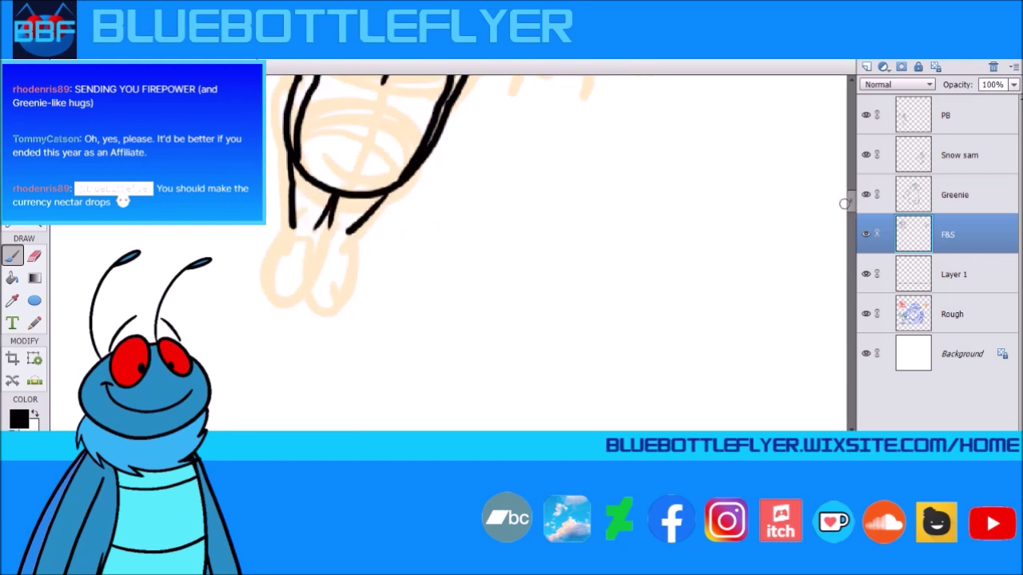
{"action": "mouse_move", "coordinate": [315, 225]}
{"action": "left_mouse_down"}
{"action": "mouse_move", "coordinate": [298, 288]}
{"action": "mouse_move", "coordinate": [289, 249]}
{"action": "left_mouse_up"}
{"action": "mouse_move", "coordinate": [279, 286]}
{"action": "left_mouse_down"}
{"action": "mouse_move", "coordinate": [292, 224]}
{"action": "mouse_move", "coordinate": [268, 255]}
{"action": "mouse_move", "coordinate": [268, 276]}
{"action": "mouse_move", "coordinate": [295, 304]}
{"action": "mouse_move", "coordinate": [298, 289]}
{"action": "mouse_move", "coordinate": [270, 285]}
{"action": "left_mouse_up"}
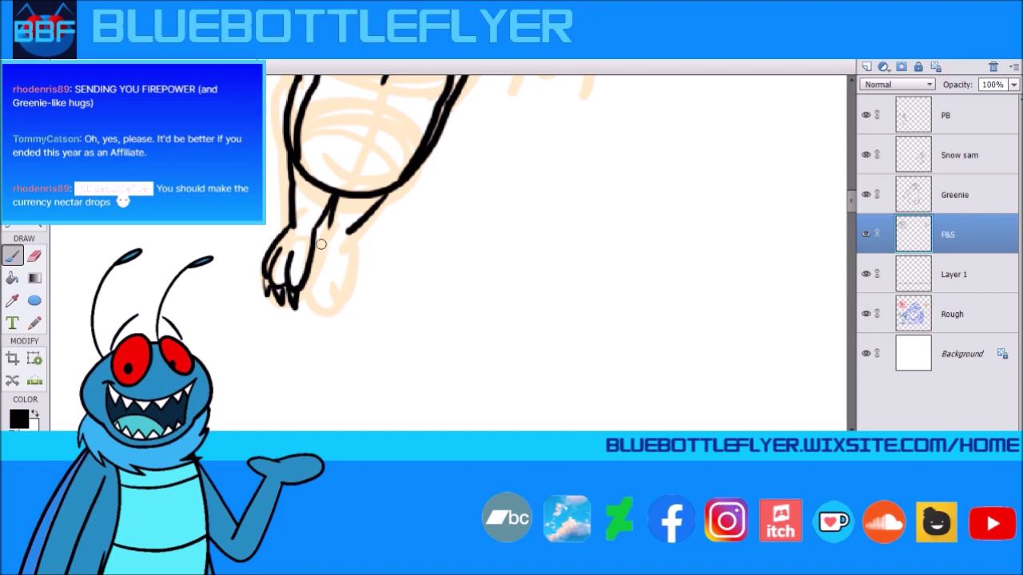
{"action": "mouse_move", "coordinate": [327, 228]}
{"action": "left_mouse_down"}
{"action": "mouse_move", "coordinate": [311, 284]}
{"action": "mouse_move", "coordinate": [324, 287]}
{"action": "mouse_move", "coordinate": [333, 263]}
{"action": "mouse_move", "coordinate": [334, 290]}
{"action": "mouse_move", "coordinate": [347, 273]}
{"action": "mouse_move", "coordinate": [350, 231]}
{"action": "mouse_move", "coordinate": [308, 308]}
{"action": "mouse_move", "coordinate": [339, 293]}
{"action": "left_mouse_up"}
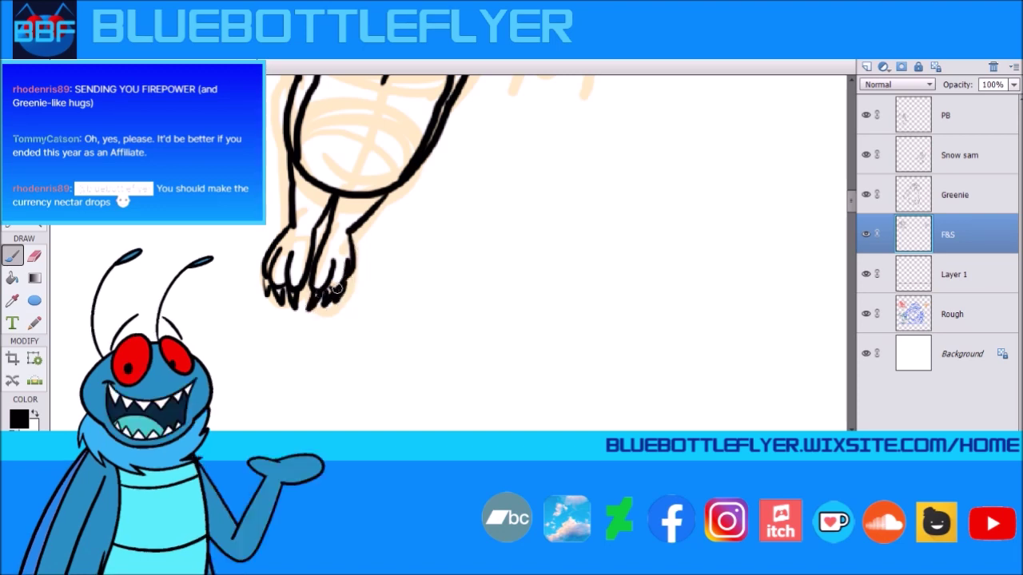
Step: Add small pointed spikes along the outer edges of both of the creature's raised arms
{"action": "left_click_drag", "start_coordinate": [852, 204], "coordinate": [860, 186]}
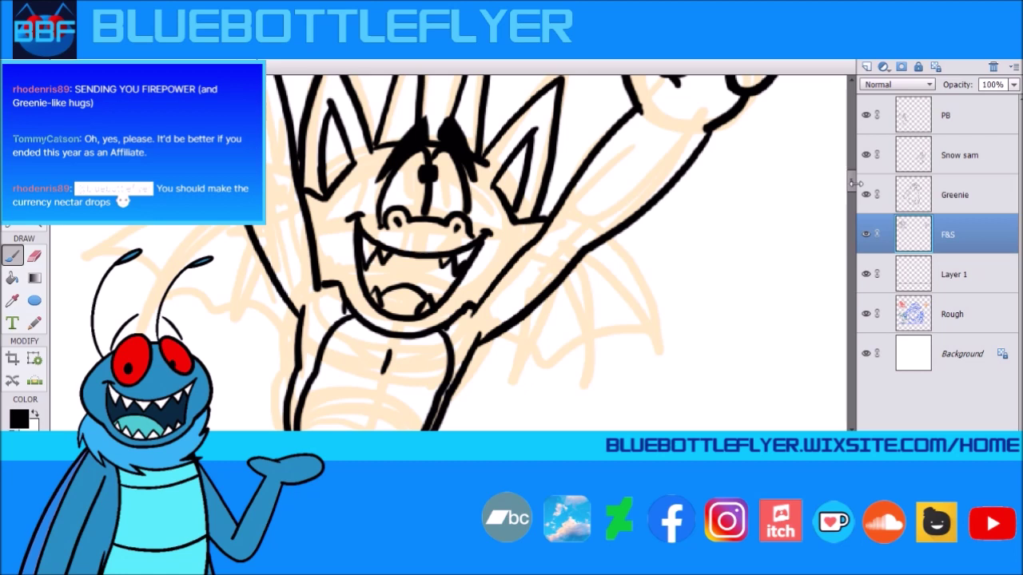
{"action": "mouse_move", "coordinate": [576, 263]}
{"action": "left_mouse_down"}
{"action": "mouse_move", "coordinate": [547, 297]}
{"action": "mouse_move", "coordinate": [567, 304]}
{"action": "mouse_move", "coordinate": [527, 308]}
{"action": "left_mouse_up"}
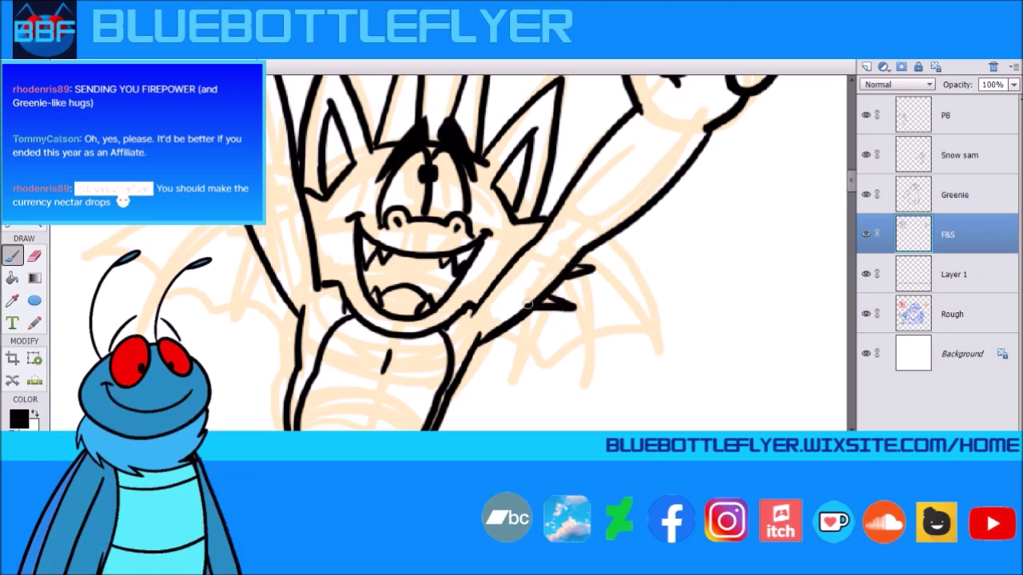
{"action": "mouse_move", "coordinate": [262, 273]}
{"action": "left_mouse_down"}
{"action": "mouse_move", "coordinate": [231, 273]}
{"action": "mouse_move", "coordinate": [263, 261]}
{"action": "mouse_move", "coordinate": [230, 228]}
{"action": "left_mouse_up"}
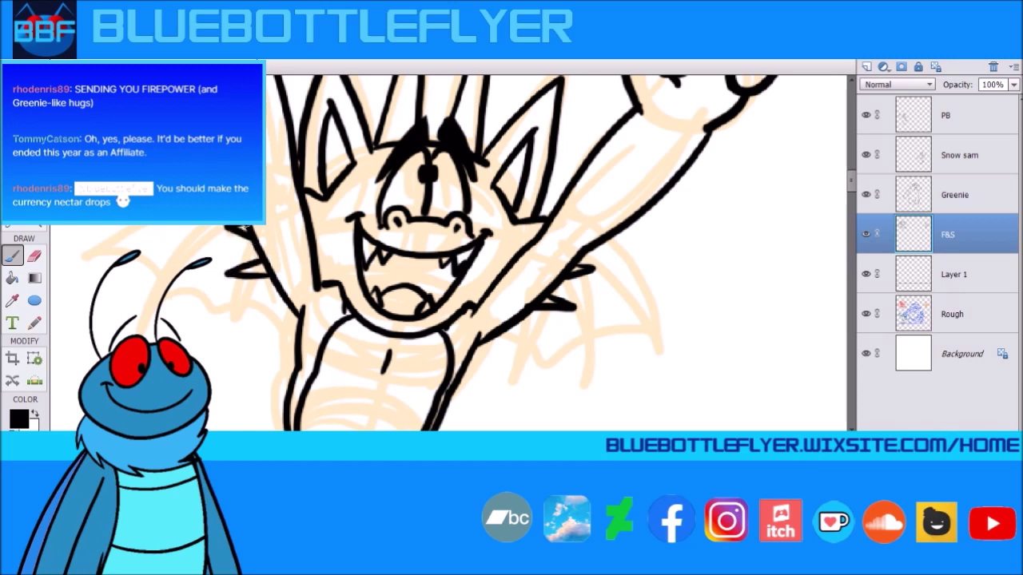
Step: Ink the creature's two bat-like wings behind the raised arms, with pointed finger tips and scalloped lower edges
{"action": "left_click_drag", "start_coordinate": [142, 227], "coordinate": [83, 279]}
{"action": "left_click_drag", "start_coordinate": [83, 280], "coordinate": [158, 226]}
{"action": "left_click_drag", "start_coordinate": [160, 300], "coordinate": [211, 232]}
{"action": "mouse_move", "coordinate": [154, 319]}
{"action": "left_mouse_down"}
{"action": "mouse_move", "coordinate": [230, 229]}
{"action": "mouse_move", "coordinate": [239, 263]}
{"action": "mouse_move", "coordinate": [230, 326]}
{"action": "mouse_move", "coordinate": [262, 248]}
{"action": "left_mouse_up"}
{"action": "mouse_move", "coordinate": [96, 270]}
{"action": "left_mouse_down"}
{"action": "mouse_move", "coordinate": [125, 262]}
{"action": "mouse_move", "coordinate": [164, 294]}
{"action": "mouse_move", "coordinate": [191, 292]}
{"action": "mouse_move", "coordinate": [235, 314]}
{"action": "mouse_move", "coordinate": [294, 317]}
{"action": "left_mouse_up"}
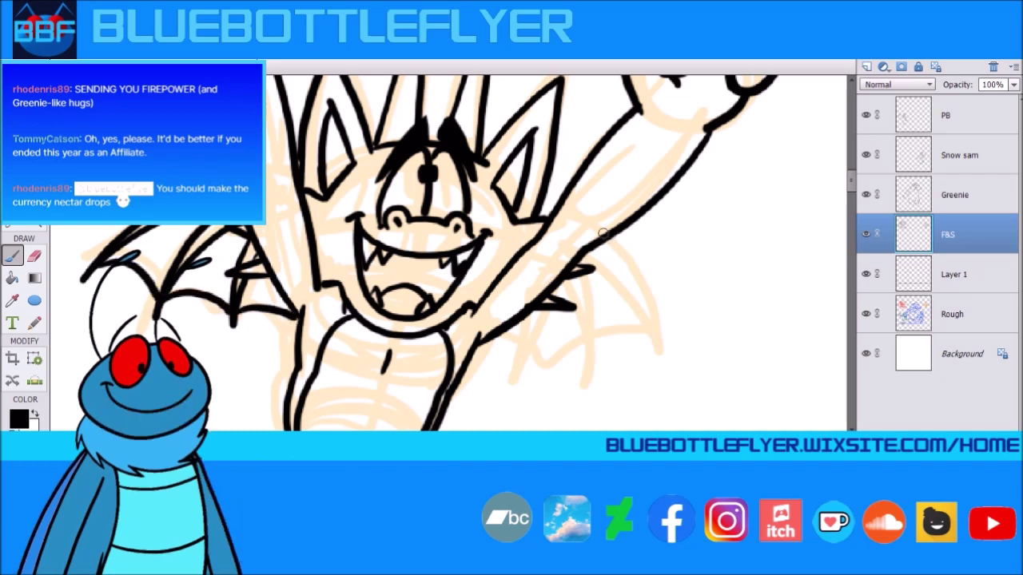
{"action": "left_click_drag", "start_coordinate": [542, 199], "coordinate": [554, 208]}
{"action": "mouse_move", "coordinate": [609, 239]}
{"action": "left_mouse_down"}
{"action": "mouse_move", "coordinate": [649, 275]}
{"action": "mouse_move", "coordinate": [684, 355]}
{"action": "mouse_move", "coordinate": [633, 286]}
{"action": "mouse_move", "coordinate": [585, 249]}
{"action": "mouse_move", "coordinate": [595, 369]}
{"action": "mouse_move", "coordinate": [564, 279]}
{"action": "mouse_move", "coordinate": [521, 373]}
{"action": "mouse_move", "coordinate": [518, 352]}
{"action": "mouse_move", "coordinate": [483, 339]}
{"action": "mouse_move", "coordinate": [598, 362]}
{"action": "mouse_move", "coordinate": [612, 343]}
{"action": "mouse_move", "coordinate": [670, 338]}
{"action": "left_mouse_up"}
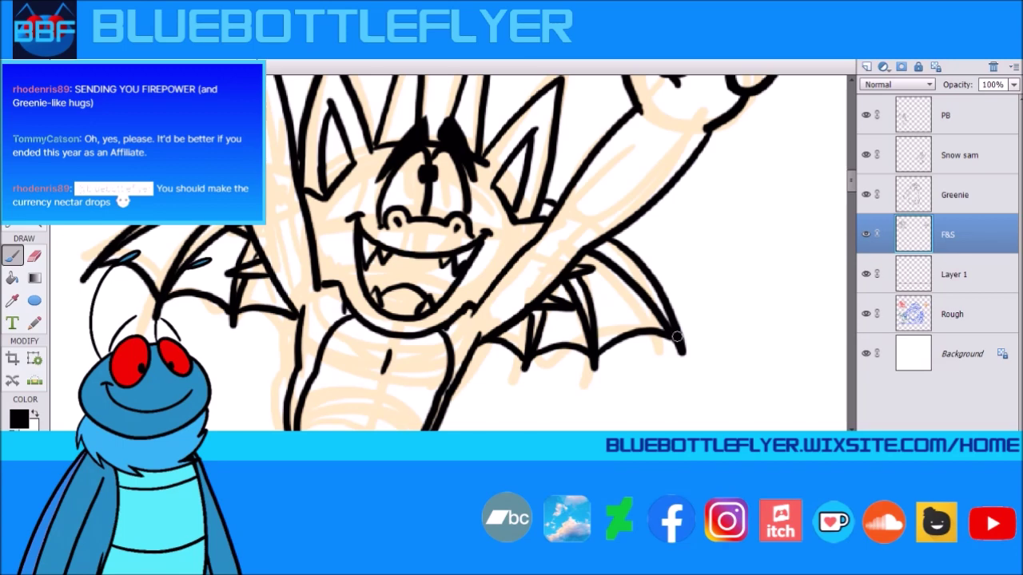
Step: Ink the creature's curved, pointed tail sticking out beside its legs
{"action": "scroll", "coordinate": [848, 203], "scroll_direction": "up", "scroll_amount": 5}
{"action": "scroll", "coordinate": [854, 204], "scroll_direction": "down", "scroll_amount": 10}
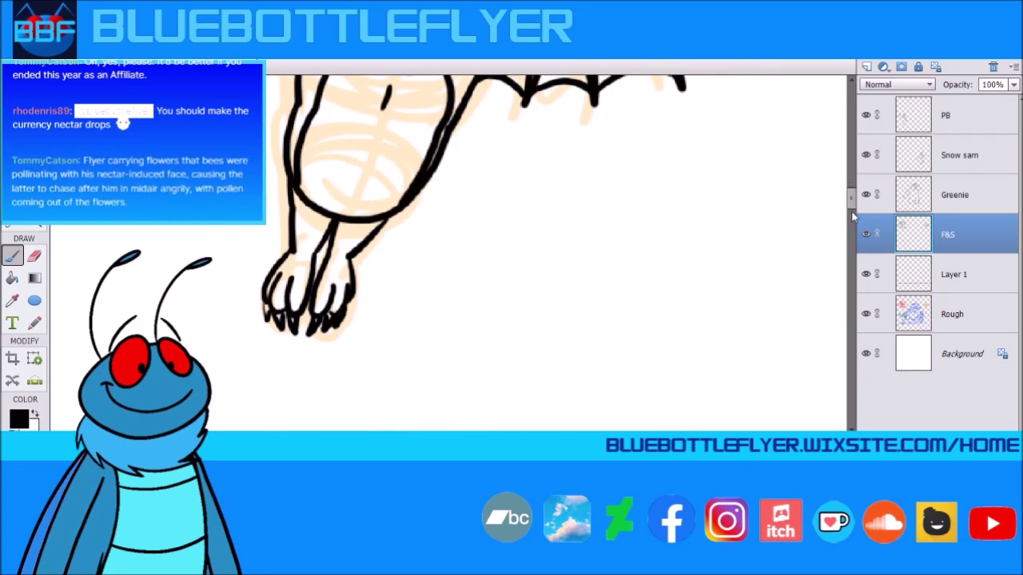
{"action": "mouse_move", "coordinate": [294, 211]}
{"action": "left_mouse_down"}
{"action": "mouse_move", "coordinate": [243, 275]}
{"action": "mouse_move", "coordinate": [235, 317]}
{"action": "mouse_move", "coordinate": [287, 224]}
{"action": "mouse_move", "coordinate": [250, 267]}
{"action": "mouse_move", "coordinate": [241, 308]}
{"action": "left_mouse_up"}
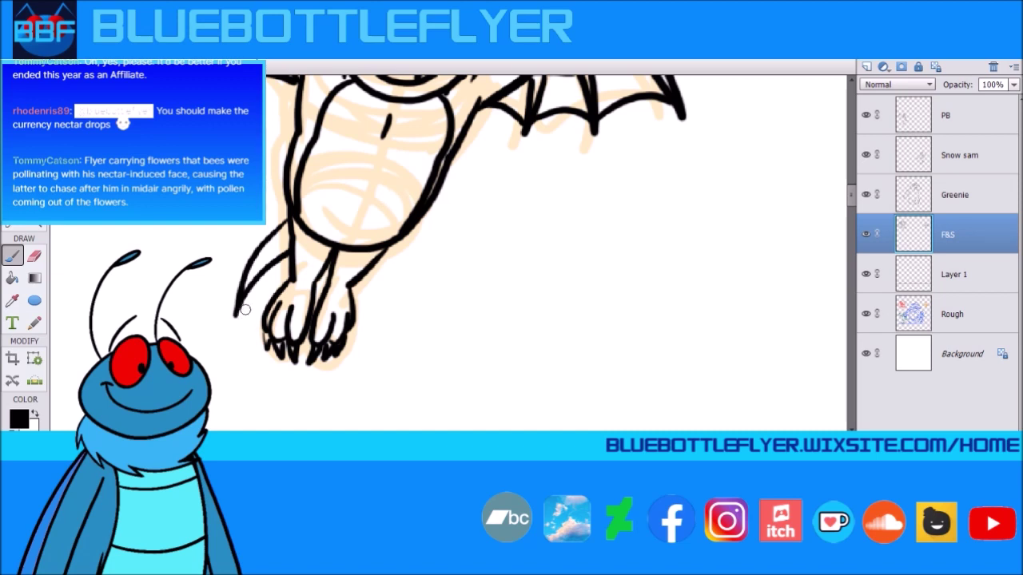
Step: Fill the creature's line art with black using the Paint Bucket and switch to the Pencil tool
{"action": "left_click", "coordinate": [13, 278]}
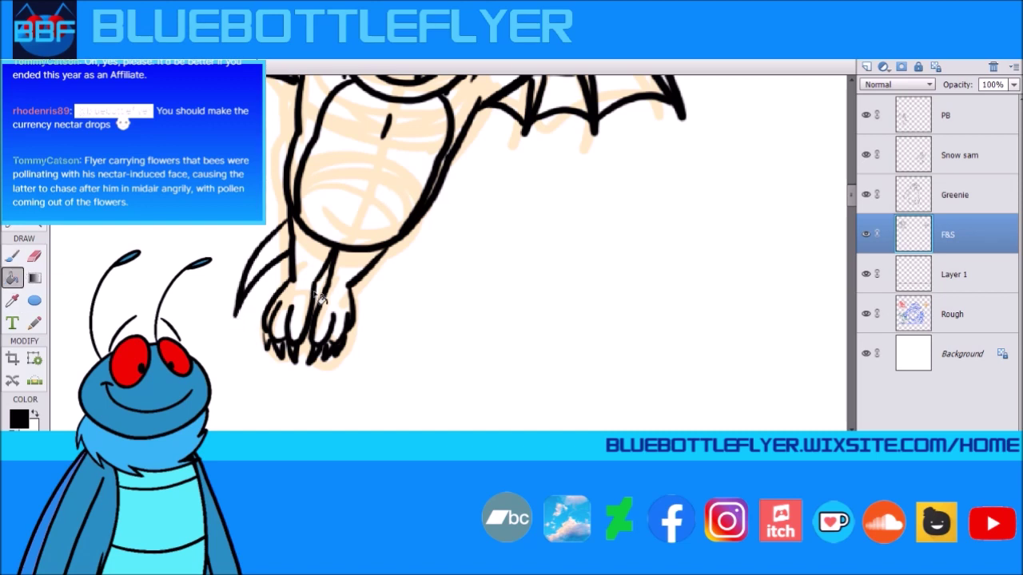
{"action": "left_click", "coordinate": [320, 297]}
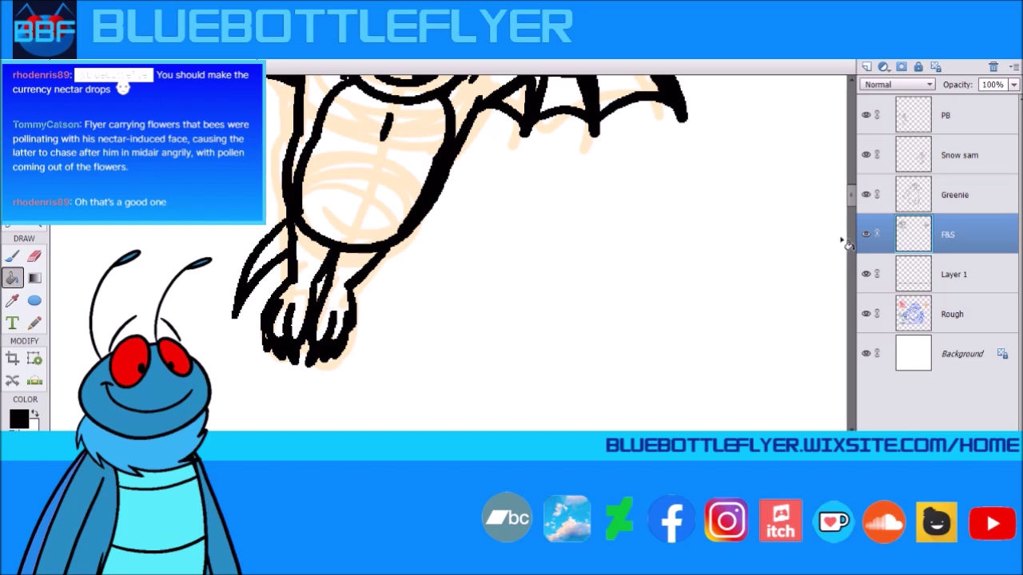
{"action": "left_click", "coordinate": [852, 210]}
{"action": "left_click_drag", "start_coordinate": [852, 219], "coordinate": [851, 183]}
{"action": "left_click", "coordinate": [16, 257]}
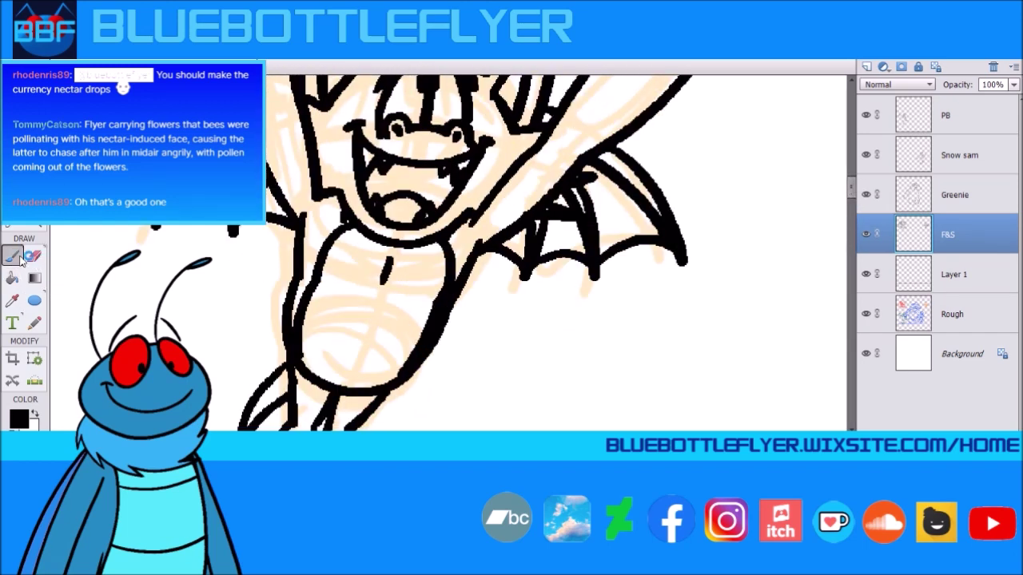
{"action": "left_click", "coordinate": [36, 323]}
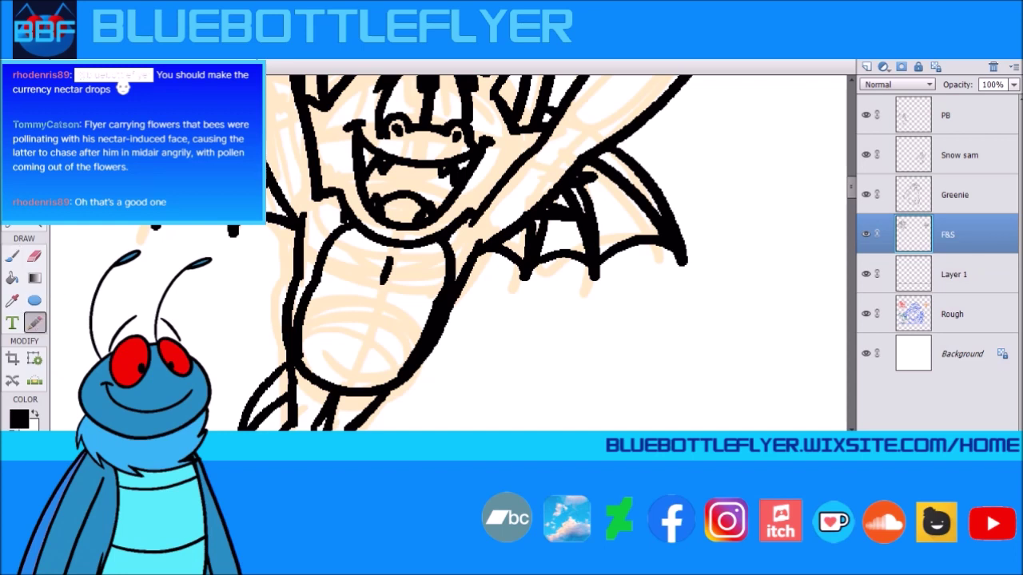
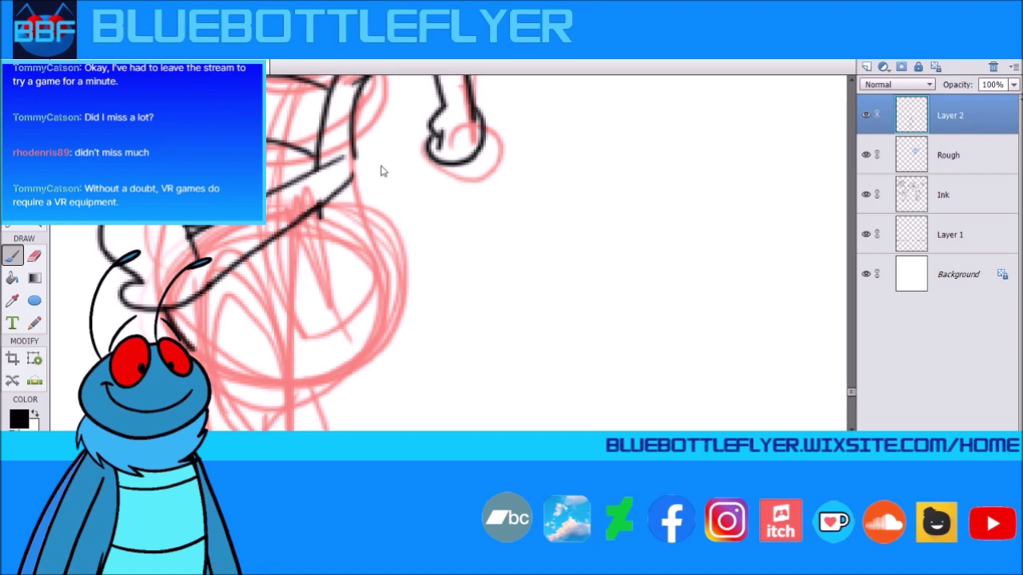
Step: Ink the insect's outer abdomen curve and the straight strokes beneath its raised leg over the pink rough on Layer 2
{"action": "left_click_drag", "start_coordinate": [336, 334], "coordinate": [307, 224]}
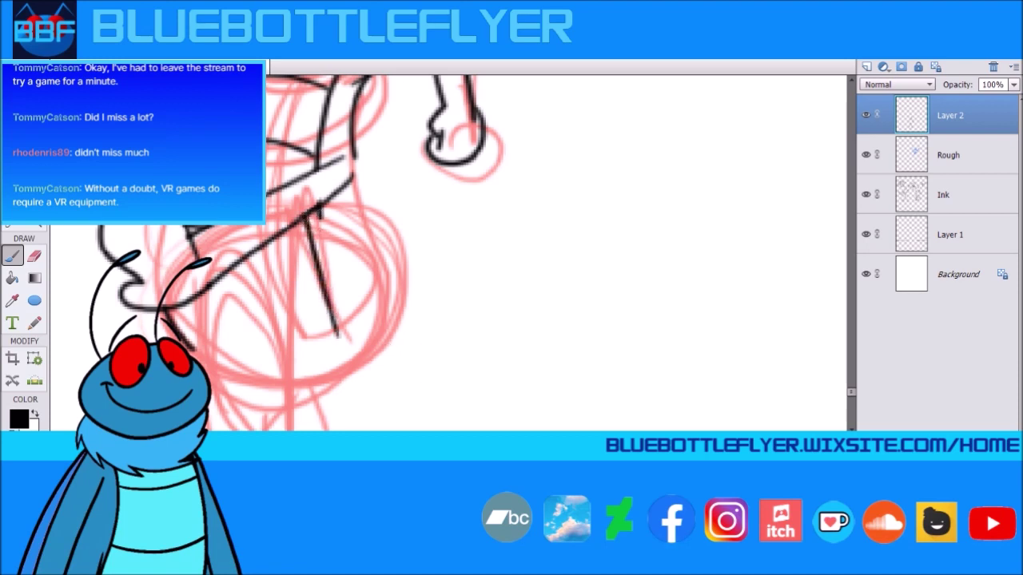
{"action": "left_click_drag", "start_coordinate": [273, 237], "coordinate": [266, 296]}
{"action": "left_click_drag", "start_coordinate": [299, 251], "coordinate": [290, 411]}
{"action": "left_click_drag", "start_coordinate": [297, 303], "coordinate": [305, 342]}
{"action": "left_click_drag", "start_coordinate": [318, 210], "coordinate": [329, 289]}
{"action": "mouse_move", "coordinate": [353, 149]}
{"action": "left_mouse_down"}
{"action": "mouse_move", "coordinate": [377, 256]}
{"action": "mouse_move", "coordinate": [359, 350]}
{"action": "mouse_move", "coordinate": [301, 382]}
{"action": "left_mouse_up"}
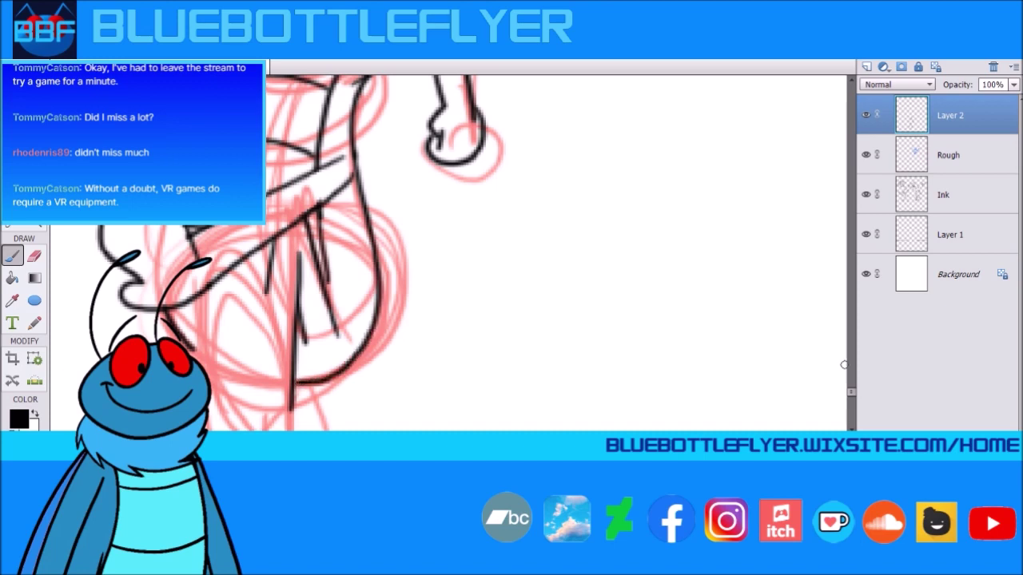
Step: Ink the rounded tips hanging below the insect's abdomen, plus an inner line on the body
{"action": "key", "text": "h"}
{"action": "left_click_drag", "start_coordinate": [258, 312], "coordinate": [311, 197]}
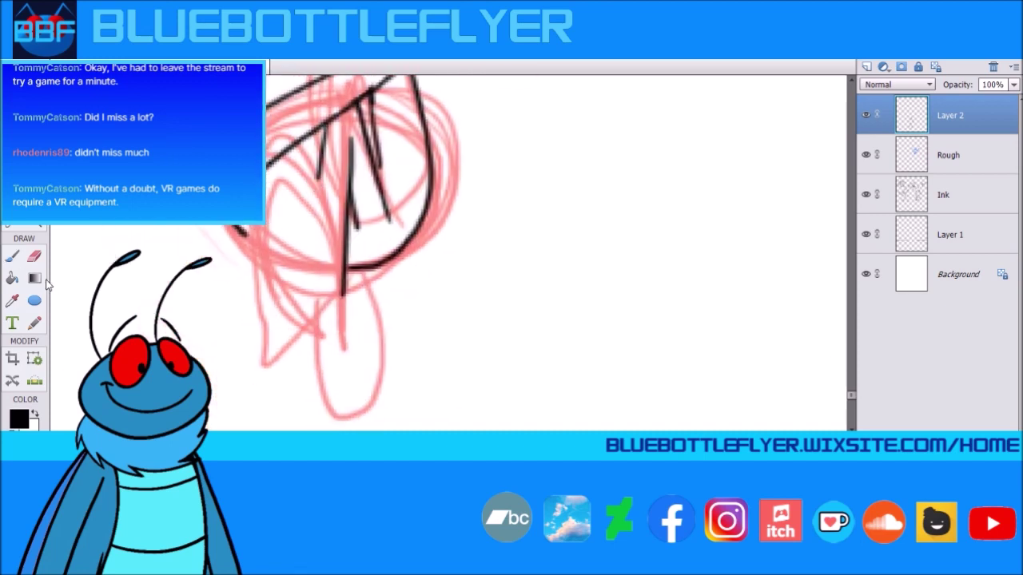
{"action": "left_click", "coordinate": [14, 257]}
{"action": "mouse_move", "coordinate": [344, 292]}
{"action": "left_mouse_down"}
{"action": "mouse_move", "coordinate": [331, 337]}
{"action": "mouse_move", "coordinate": [307, 329]}
{"action": "mouse_move", "coordinate": [252, 226]}
{"action": "left_mouse_up"}
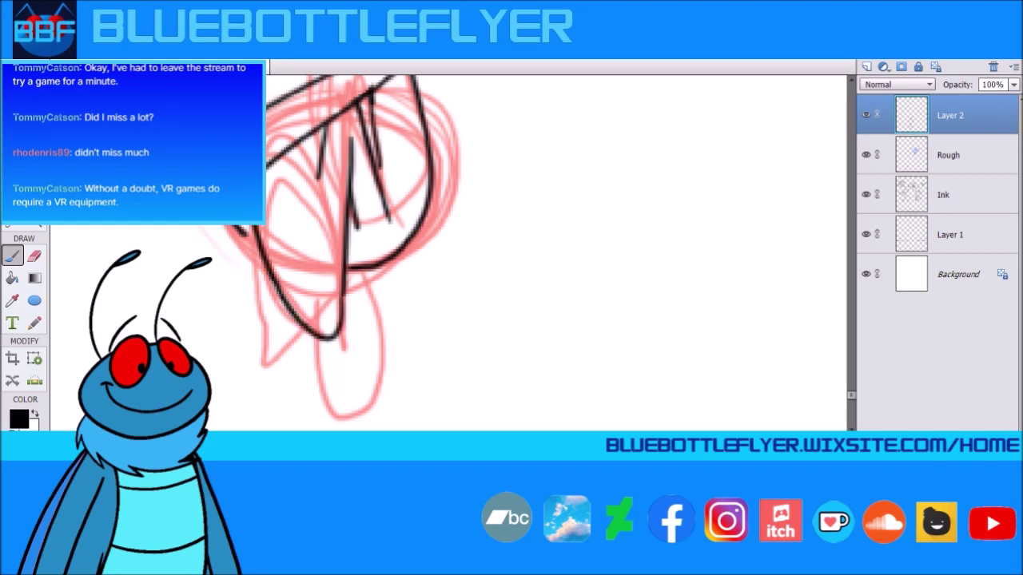
{"action": "mouse_move", "coordinate": [293, 160]}
{"action": "left_mouse_down"}
{"action": "mouse_move", "coordinate": [304, 148]}
{"action": "mouse_move", "coordinate": [331, 240]}
{"action": "left_mouse_up"}
{"action": "mouse_move", "coordinate": [244, 231]}
{"action": "left_mouse_down"}
{"action": "mouse_move", "coordinate": [268, 341]}
{"action": "mouse_move", "coordinate": [275, 352]}
{"action": "mouse_move", "coordinate": [306, 328]}
{"action": "left_mouse_up"}
{"action": "mouse_move", "coordinate": [355, 276]}
{"action": "left_mouse_down"}
{"action": "mouse_move", "coordinate": [378, 361]}
{"action": "mouse_move", "coordinate": [355, 394]}
{"action": "mouse_move", "coordinate": [325, 367]}
{"action": "mouse_move", "coordinate": [323, 339]}
{"action": "left_mouse_up"}
Step: Ink the upper and lower outlines of the insect's bent, raised arm beside the chest
{"action": "left_click_drag", "start_coordinate": [851, 395], "coordinate": [857, 382]}
{"action": "mouse_move", "coordinate": [262, 298]}
{"action": "left_mouse_down"}
{"action": "mouse_move", "coordinate": [157, 297]}
{"action": "mouse_move", "coordinate": [177, 225]}
{"action": "left_mouse_up"}
{"action": "mouse_move", "coordinate": [273, 270]}
{"action": "left_mouse_down"}
{"action": "mouse_move", "coordinate": [196, 278]}
{"action": "mouse_move", "coordinate": [209, 226]}
{"action": "left_mouse_up"}
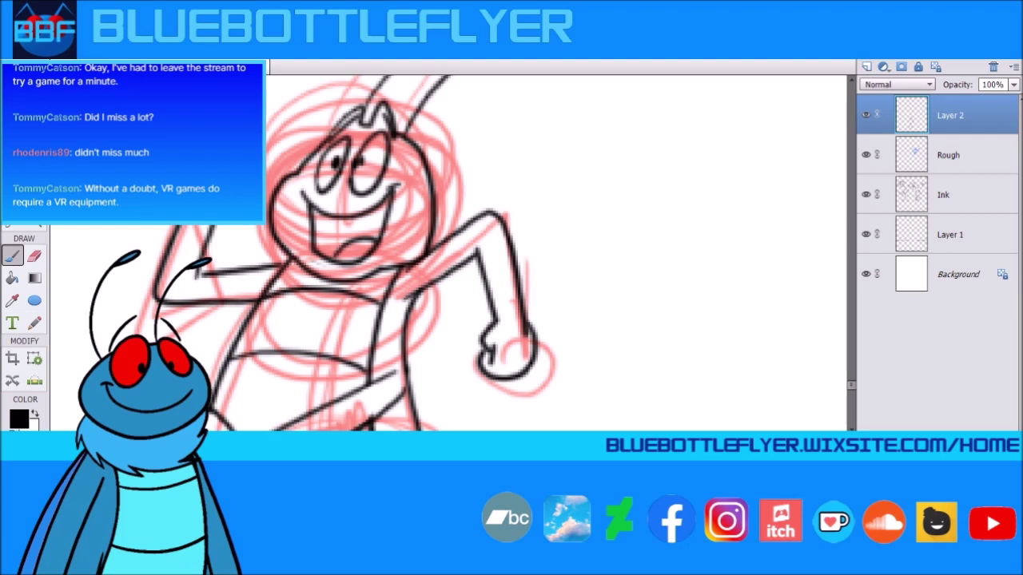
Step: Fill the insect's line art with solid black and patch the speckled line under its chin with the Pencil tool
{"action": "left_click", "coordinate": [14, 280]}
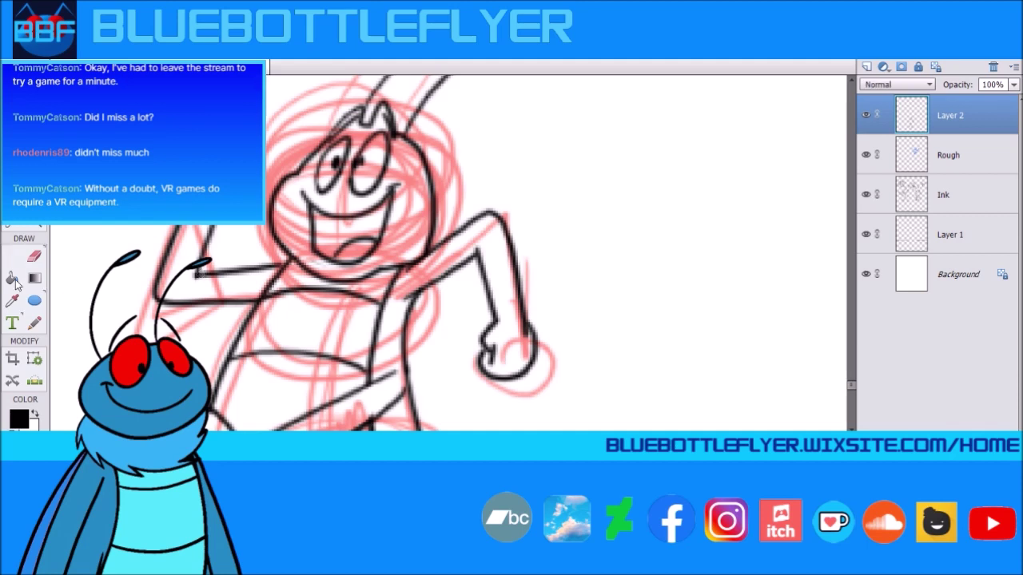
{"action": "left_click", "coordinate": [365, 165]}
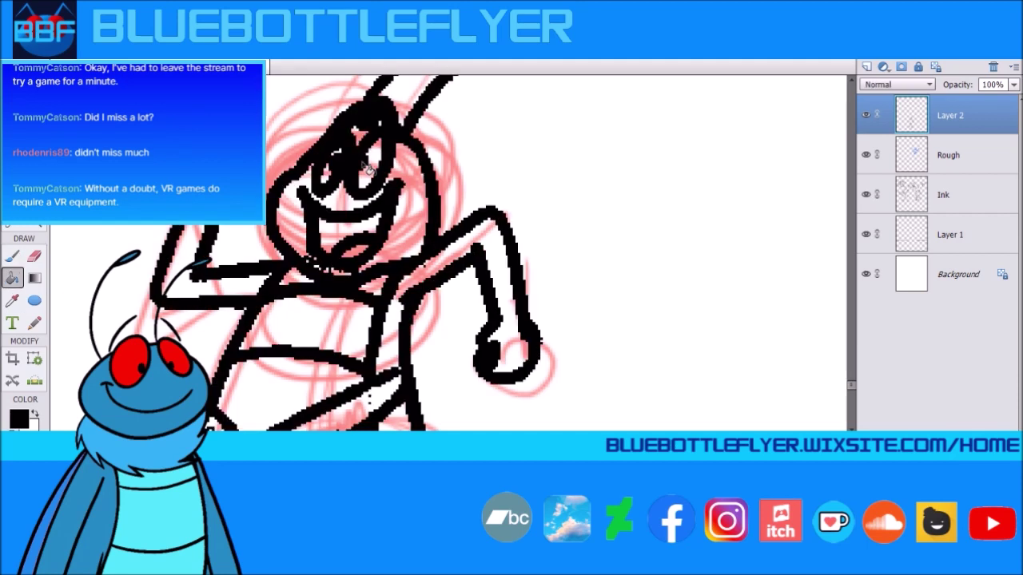
{"action": "left_click", "coordinate": [15, 256]}
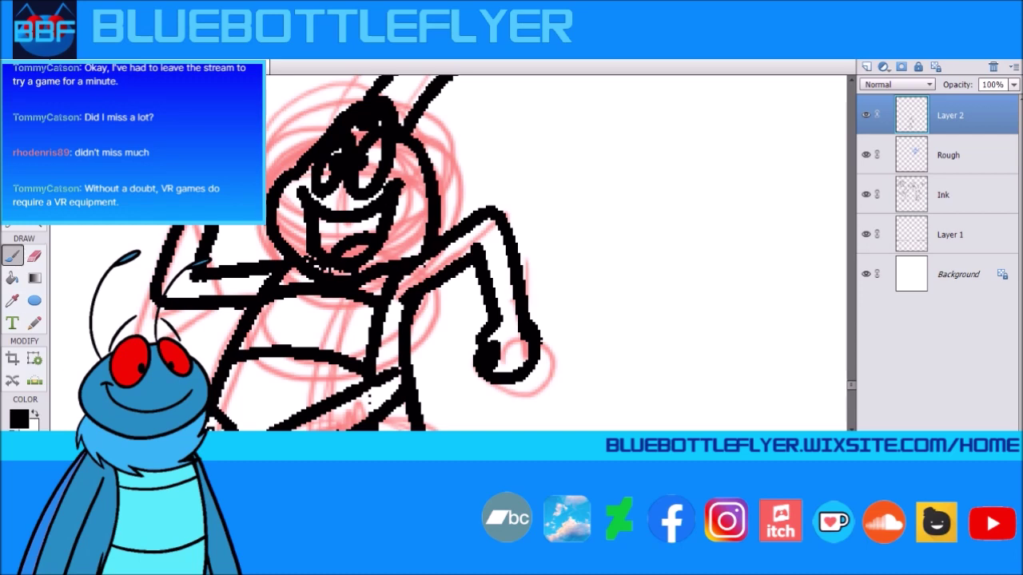
{"action": "mouse_move", "coordinate": [302, 247]}
{"action": "left_mouse_down"}
{"action": "mouse_move", "coordinate": [328, 269]}
{"action": "mouse_move", "coordinate": [356, 271]}
{"action": "left_mouse_up"}
{"action": "left_click", "coordinate": [36, 324]}
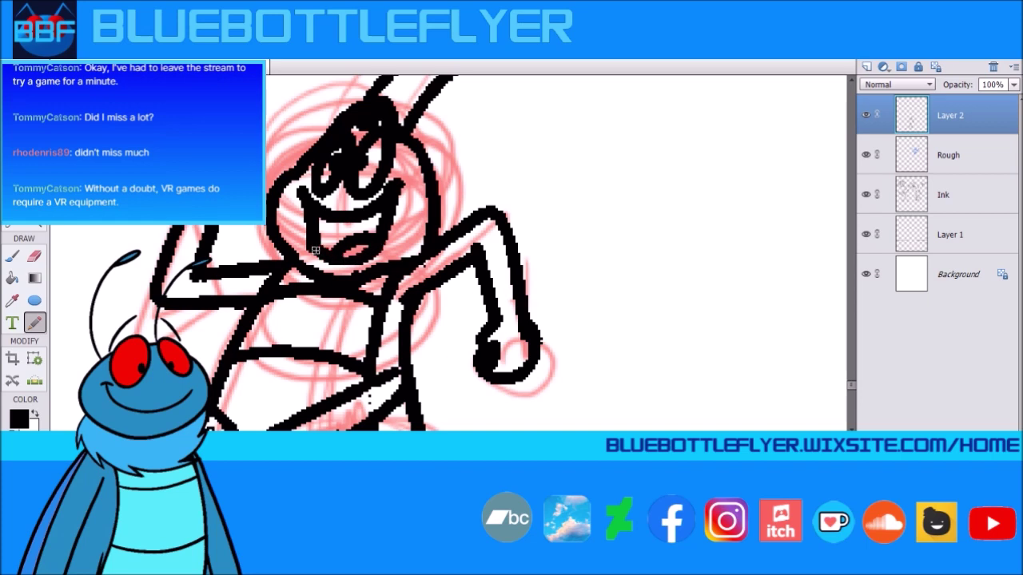
Step: Erase the stray black specks around the insect's raised foot, along its leg and at the hip
{"action": "scroll", "coordinate": [304, 231], "scroll_direction": "down", "scroll_amount": 3}
{"action": "left_click", "coordinate": [35, 256]}
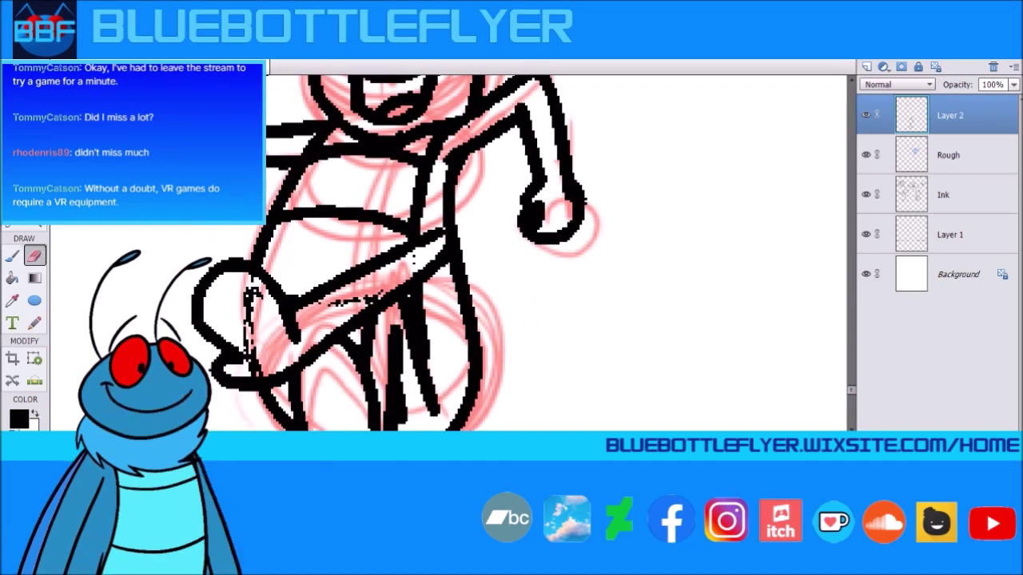
{"action": "mouse_move", "coordinate": [252, 297]}
{"action": "left_mouse_down"}
{"action": "mouse_move", "coordinate": [250, 362]}
{"action": "mouse_move", "coordinate": [259, 363]}
{"action": "mouse_move", "coordinate": [242, 296]}
{"action": "left_mouse_up"}
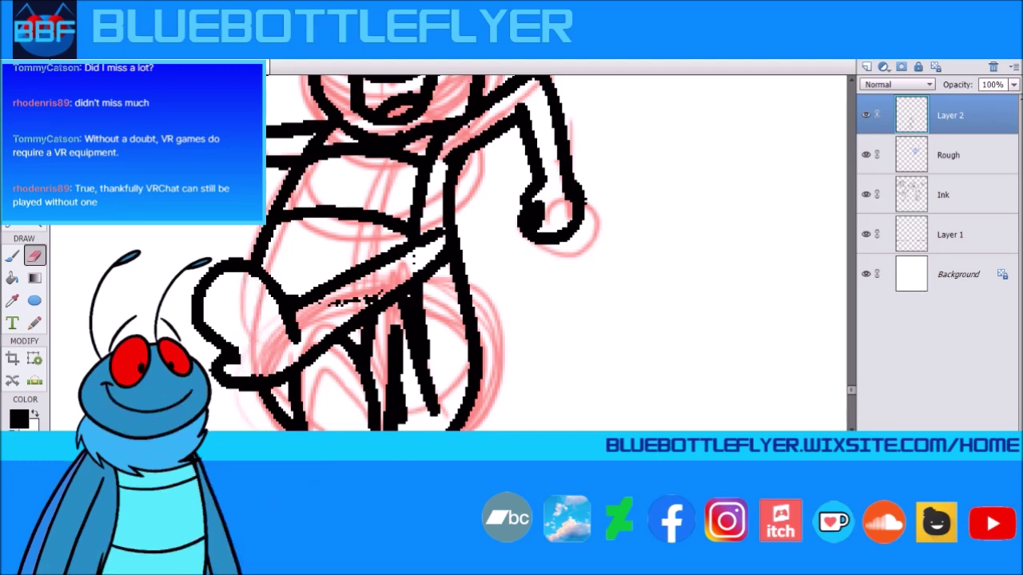
{"action": "mouse_move", "coordinate": [344, 300]}
{"action": "left_mouse_down"}
{"action": "mouse_move", "coordinate": [320, 311]}
{"action": "mouse_move", "coordinate": [377, 289]}
{"action": "mouse_move", "coordinate": [325, 320]}
{"action": "left_mouse_up"}
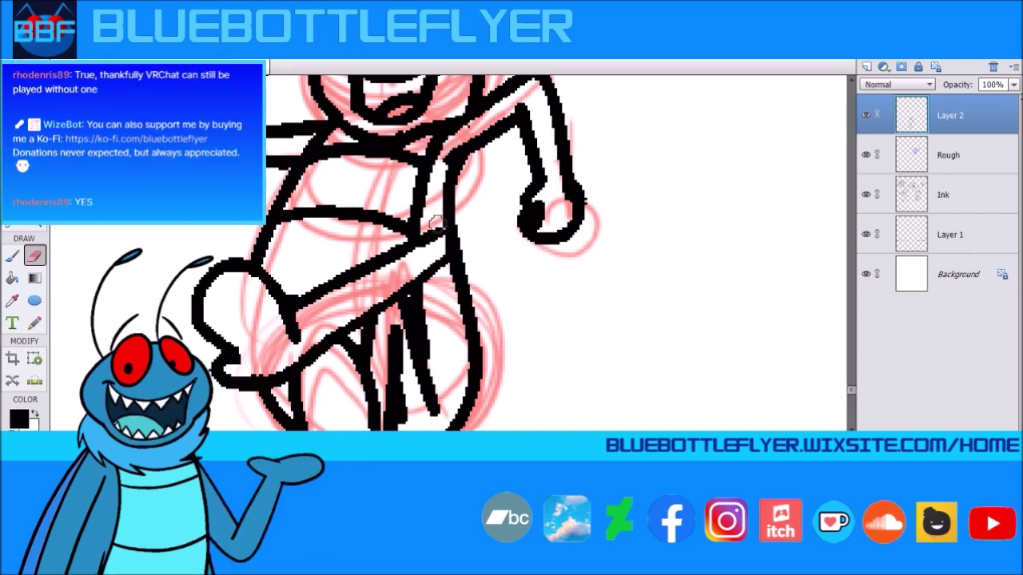
{"action": "left_click_drag", "start_coordinate": [441, 229], "coordinate": [404, 271]}
Step: Redraw the upper end of the raised leg's line at the hip with the Pencil tool
{"action": "left_click", "coordinate": [35, 322]}
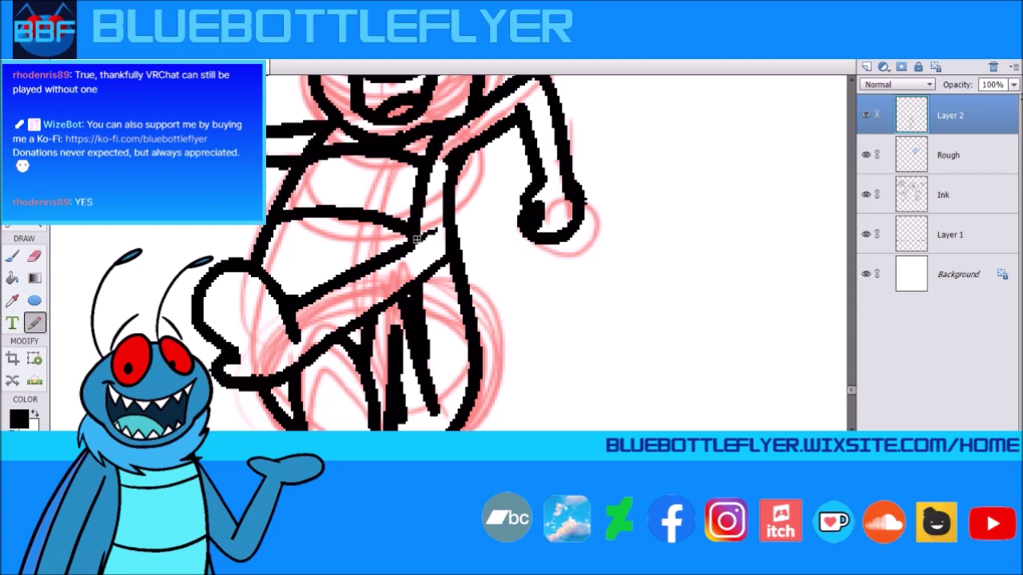
{"action": "left_click_drag", "start_coordinate": [419, 241], "coordinate": [436, 230]}
{"action": "scroll", "coordinate": [854, 395], "scroll_direction": "up", "scroll_amount": 5}
{"action": "scroll", "coordinate": [853, 395], "scroll_direction": "down", "scroll_amount": 5}
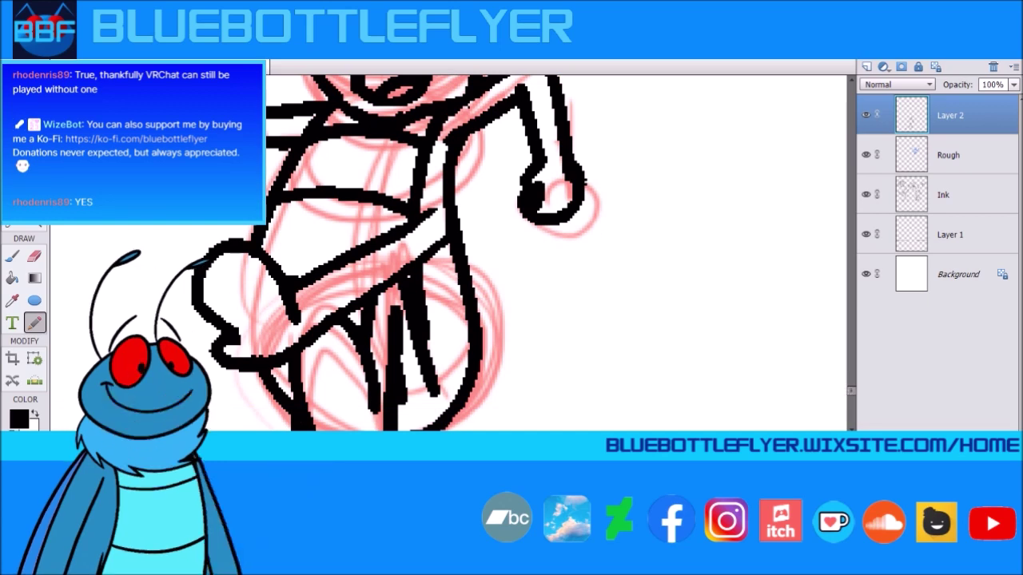
Step: Draw the upper and lower outlines of the insect's second leg extending behind the raised foot
{"action": "left_click", "coordinate": [16, 256]}
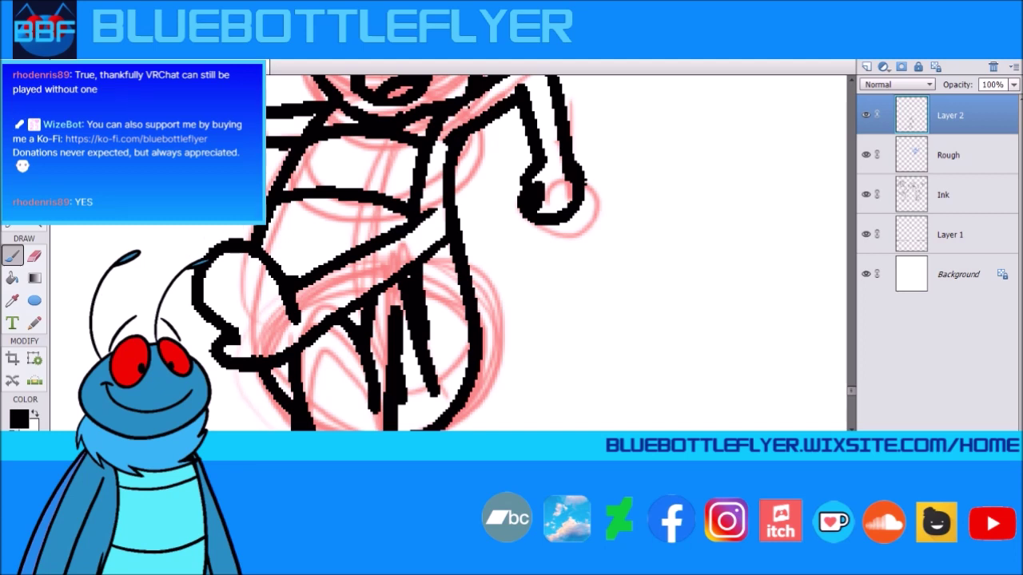
{"action": "left_click", "coordinate": [34, 322]}
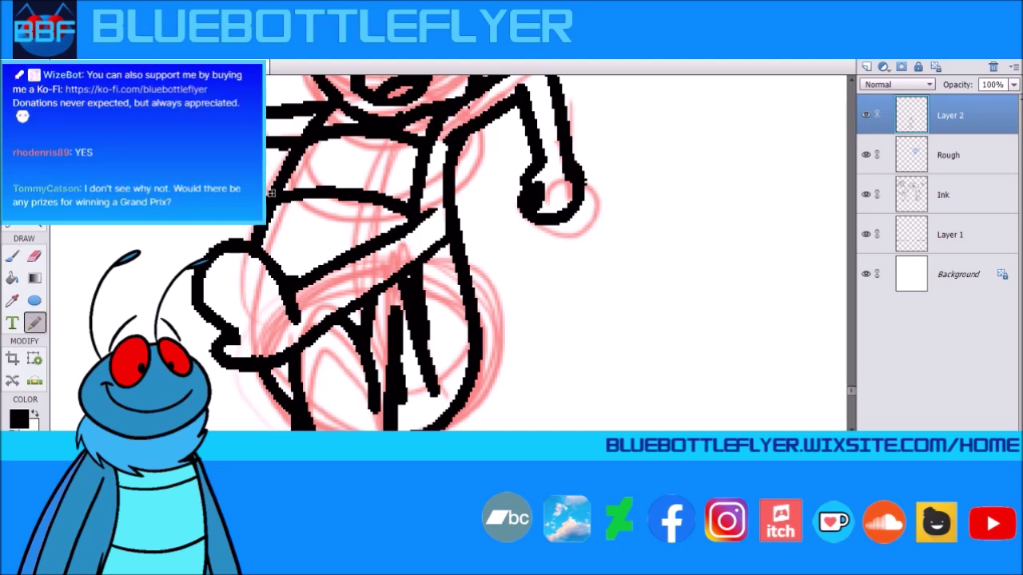
{"action": "left_click_drag", "start_coordinate": [222, 229], "coordinate": [111, 292]}
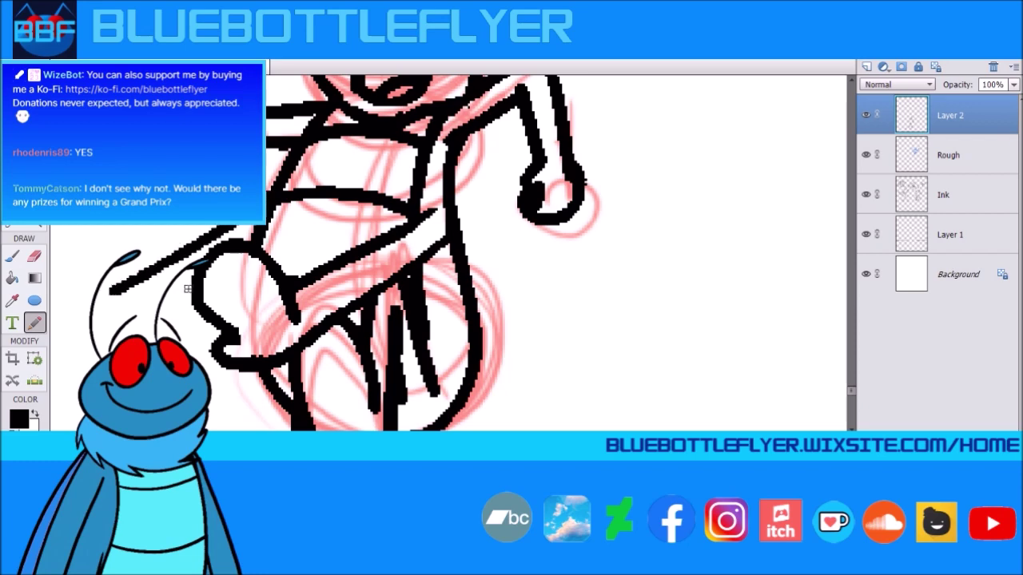
{"action": "left_click_drag", "start_coordinate": [192, 289], "coordinate": [154, 323]}
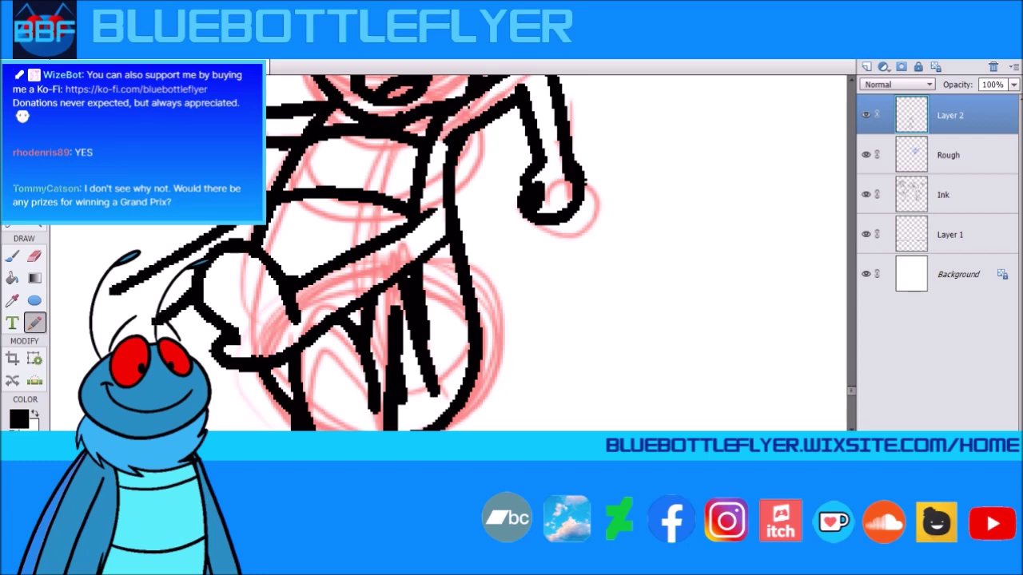
Step: Draw the second leg's rounded foot with a pointed heel, replacing a first attempt, and clean up the stray line at the ankle
{"action": "scroll", "coordinate": [370, 344], "scroll_direction": "left", "scroll_amount": 4}
{"action": "mouse_move", "coordinate": [406, 304]}
{"action": "left_mouse_down"}
{"action": "mouse_move", "coordinate": [375, 249]}
{"action": "mouse_move", "coordinate": [340, 243]}
{"action": "mouse_move", "coordinate": [302, 275]}
{"action": "mouse_move", "coordinate": [301, 300]}
{"action": "mouse_move", "coordinate": [354, 333]}
{"action": "left_mouse_up"}
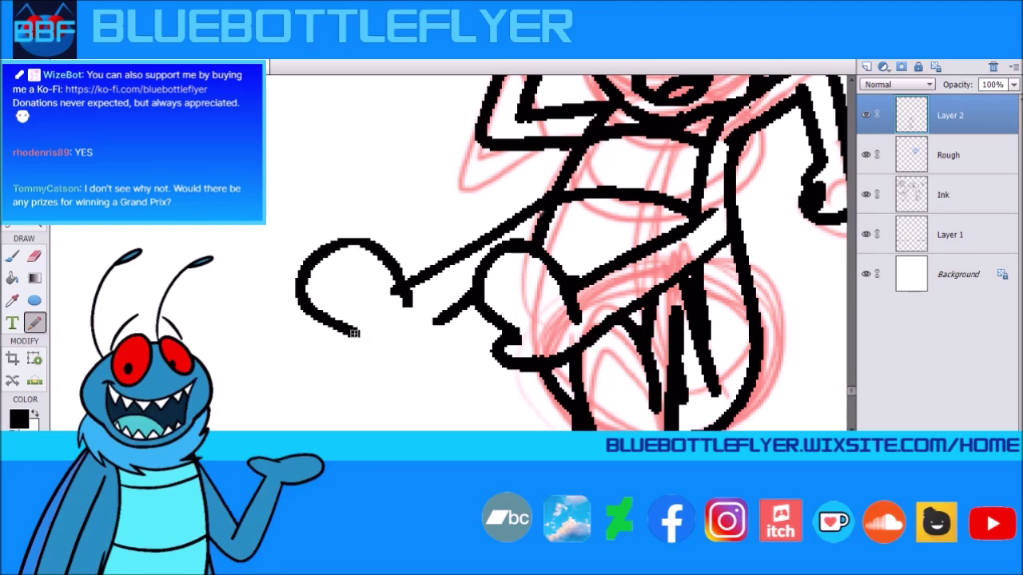
{"action": "key", "text": "ctrl+z"}
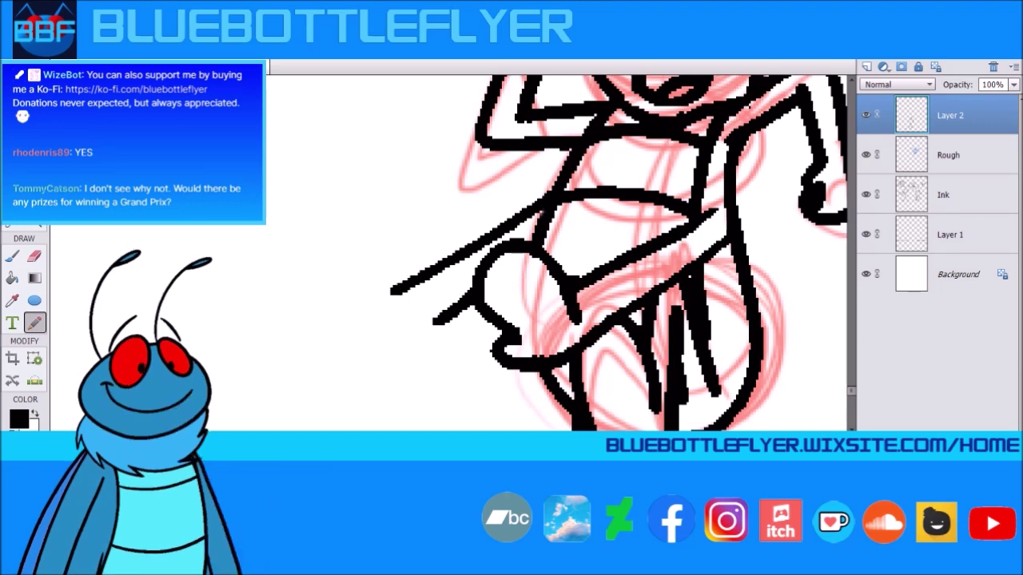
{"action": "mouse_move", "coordinate": [414, 297]}
{"action": "left_mouse_down"}
{"action": "mouse_move", "coordinate": [376, 249]}
{"action": "mouse_move", "coordinate": [353, 247]}
{"action": "mouse_move", "coordinate": [317, 286]}
{"action": "mouse_move", "coordinate": [326, 313]}
{"action": "mouse_move", "coordinate": [372, 336]}
{"action": "mouse_move", "coordinate": [387, 327]}
{"action": "mouse_move", "coordinate": [365, 359]}
{"action": "mouse_move", "coordinate": [395, 353]}
{"action": "mouse_move", "coordinate": [438, 320]}
{"action": "left_mouse_up"}
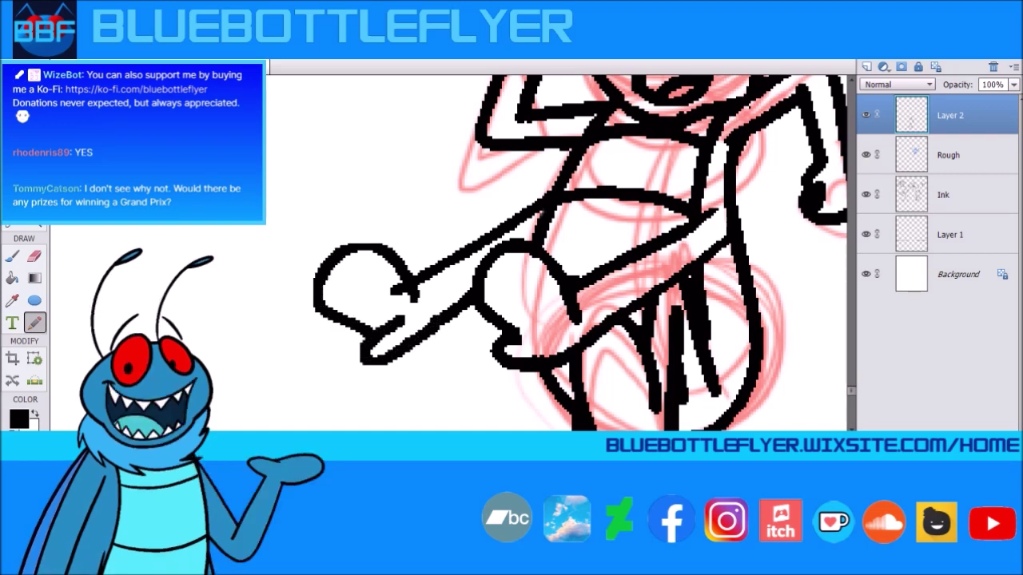
{"action": "left_click_drag", "start_coordinate": [391, 289], "coordinate": [401, 289]}
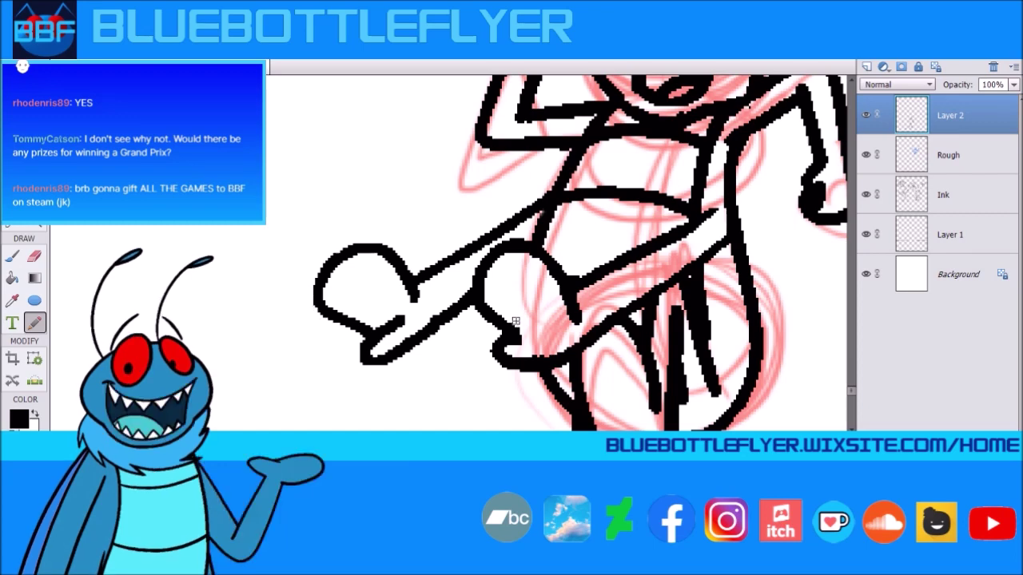
{"action": "left_click_drag", "start_coordinate": [820, 400], "coordinate": [586, 399]}
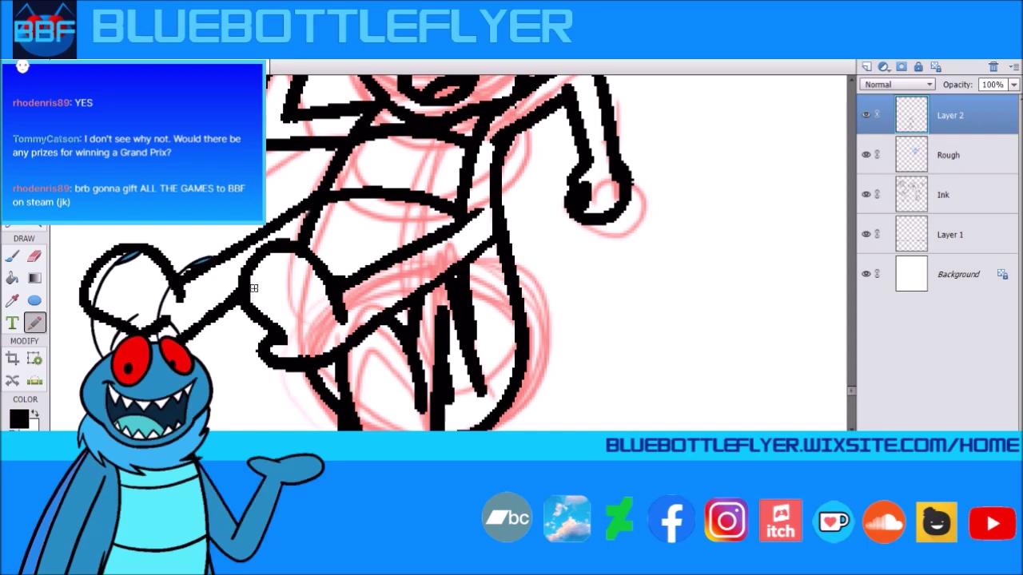
{"action": "mouse_move", "coordinate": [854, 396]}
{"action": "left_mouse_down"}
{"action": "mouse_move", "coordinate": [855, 387]}
{"action": "mouse_move", "coordinate": [854, 404]}
{"action": "left_mouse_up"}
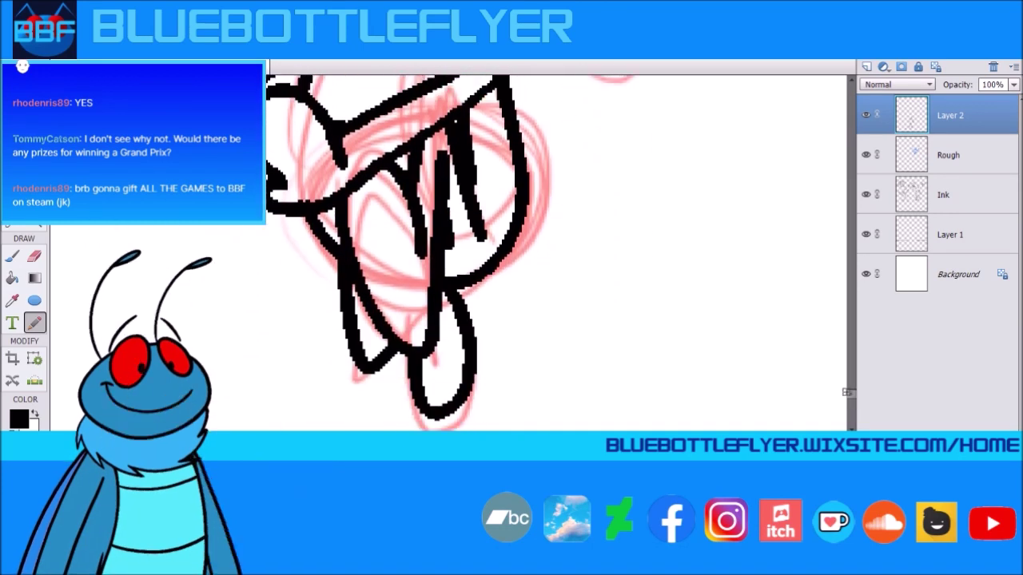
{"action": "scroll", "coordinate": [448, 252], "scroll_direction": "down", "scroll_amount": 5}
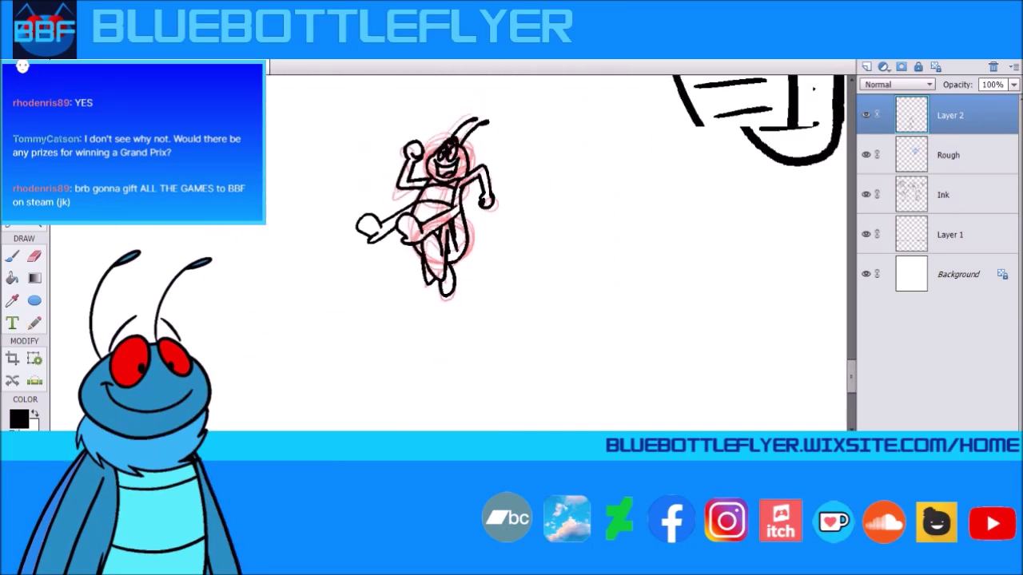
{"action": "scroll", "coordinate": [448, 252], "scroll_direction": "right", "scroll_amount": 3}
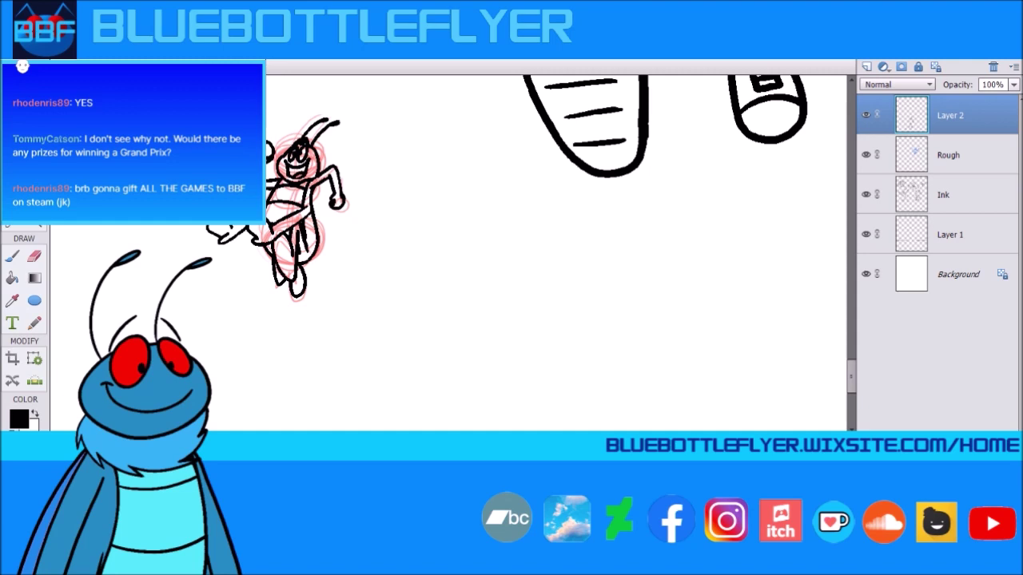
Step: Select the pink rough sketch around the small insect on the Rough layer and delete it
{"action": "left_click", "coordinate": [956, 234]}
{"action": "left_click", "coordinate": [933, 157]}
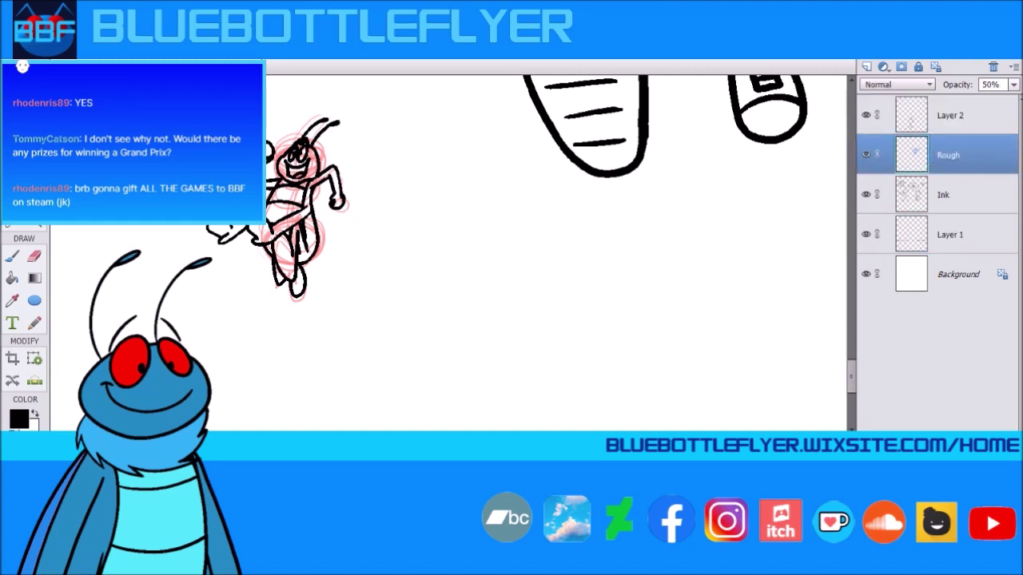
{"action": "left_click_drag", "start_coordinate": [386, 216], "coordinate": [386, 314]}
{"action": "key", "text": "Delete"}
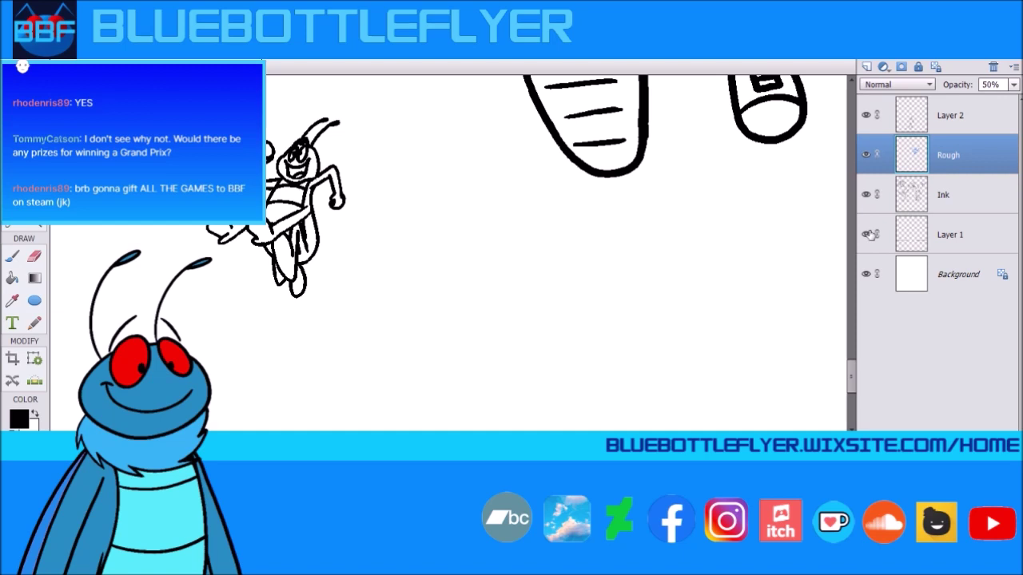
Step: Add a new layer above Layer 2 and name it Flyer
{"action": "left_click_drag", "start_coordinate": [849, 372], "coordinate": [847, 354]}
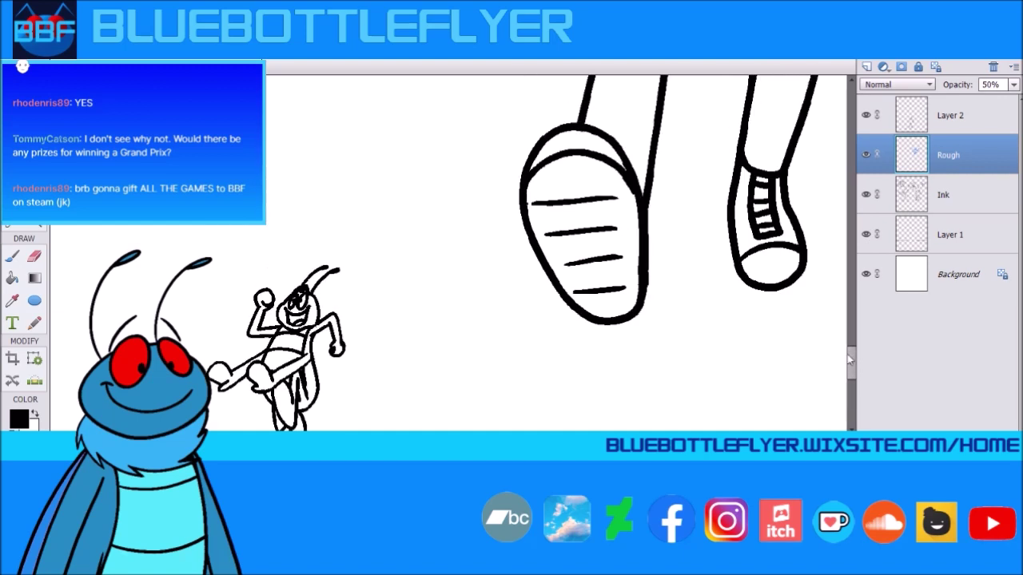
{"action": "key", "text": "ctrl+minus"}
{"action": "key", "text": "ctrl+minus"}
{"action": "key", "text": "ctrl+minus"}
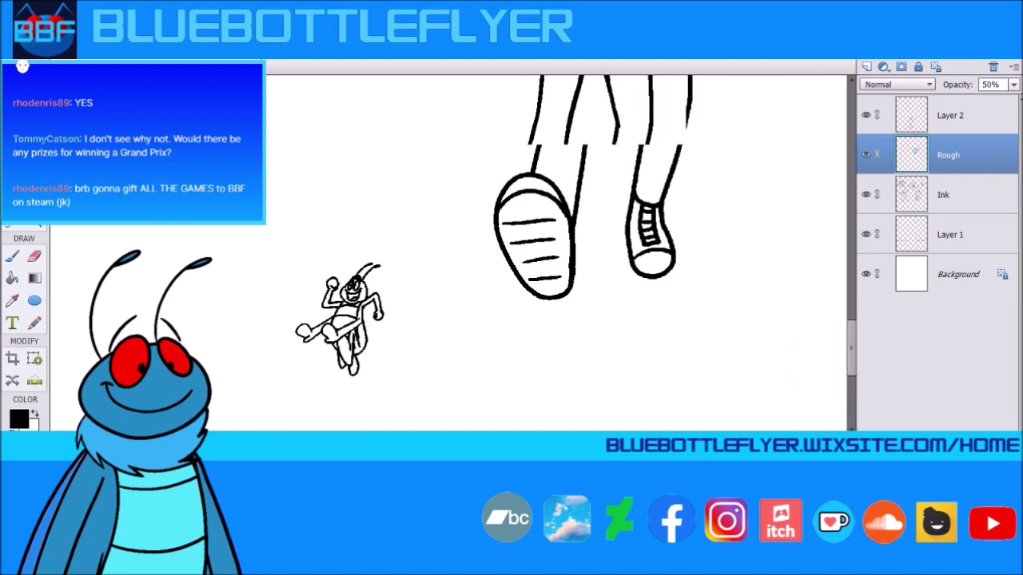
{"action": "key", "text": "ctrl+plus"}
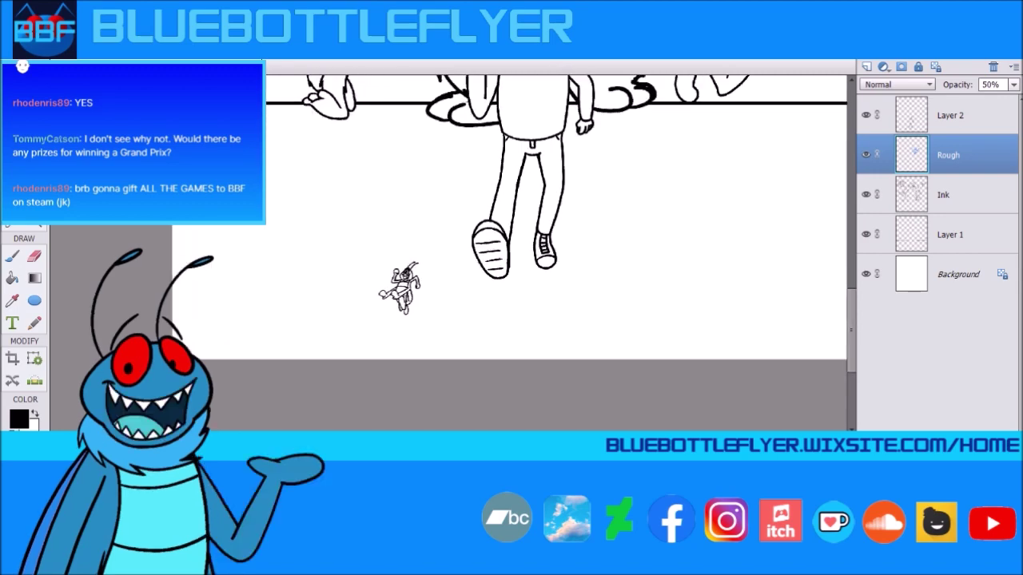
{"action": "left_click_drag", "start_coordinate": [854, 347], "coordinate": [863, 244]}
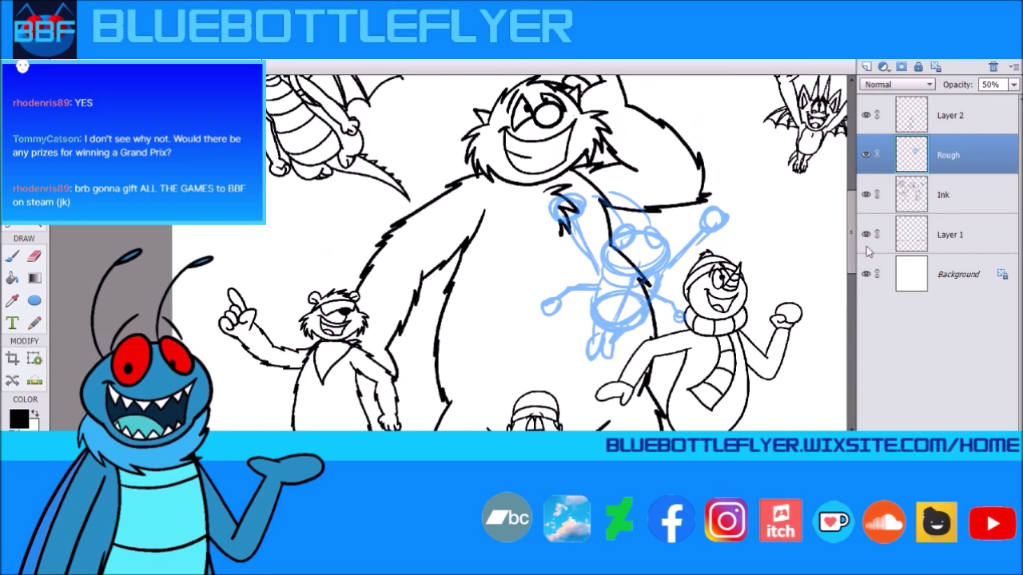
{"action": "left_click_drag", "start_coordinate": [479, 436], "coordinate": [559, 436]}
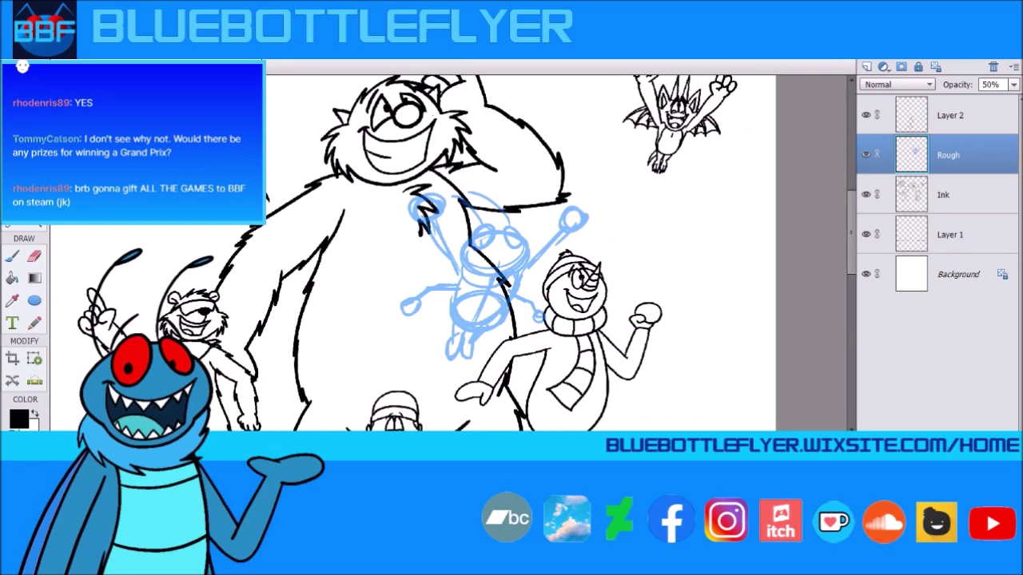
{"action": "left_click", "coordinate": [962, 112]}
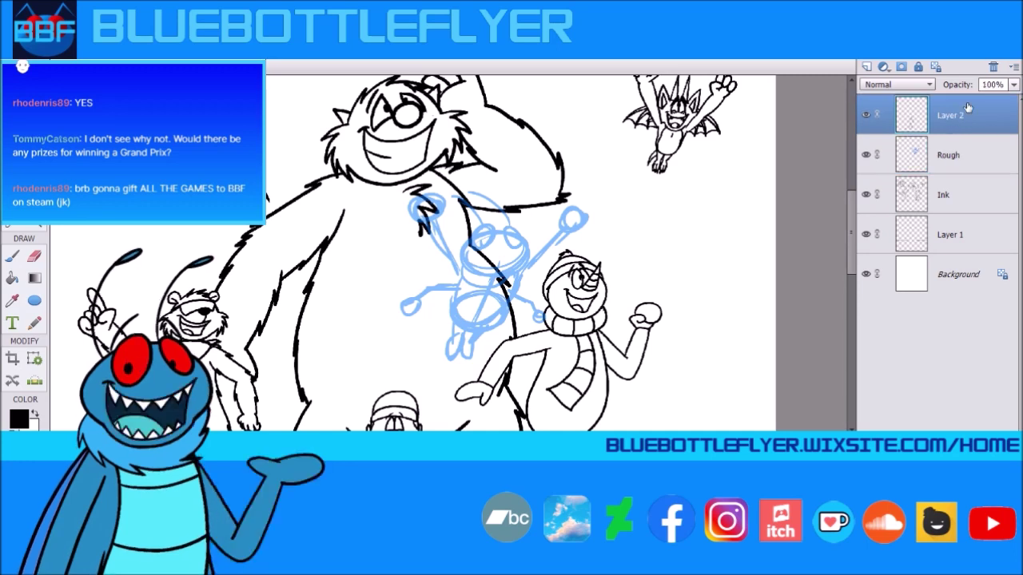
{"action": "left_click", "coordinate": [868, 66]}
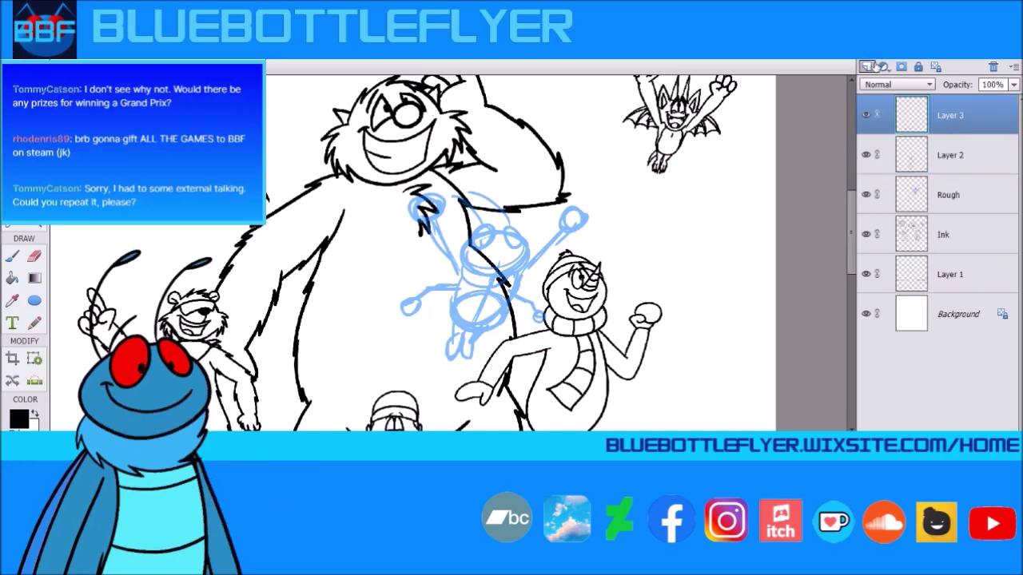
{"action": "double_click", "coordinate": [985, 126]}
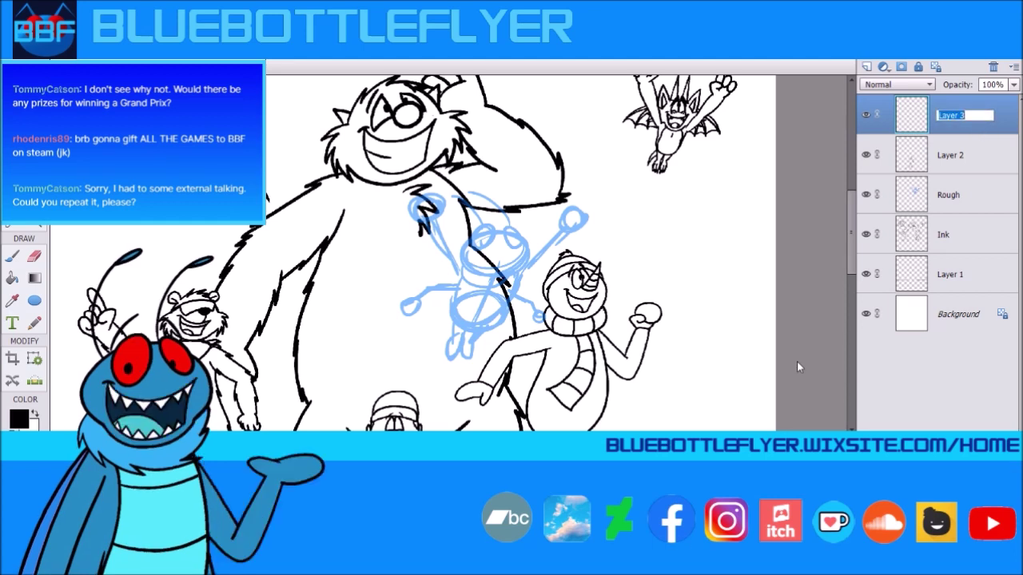
{"action": "type", "text": "Flyer"}
{"action": "key", "text": "Return"}
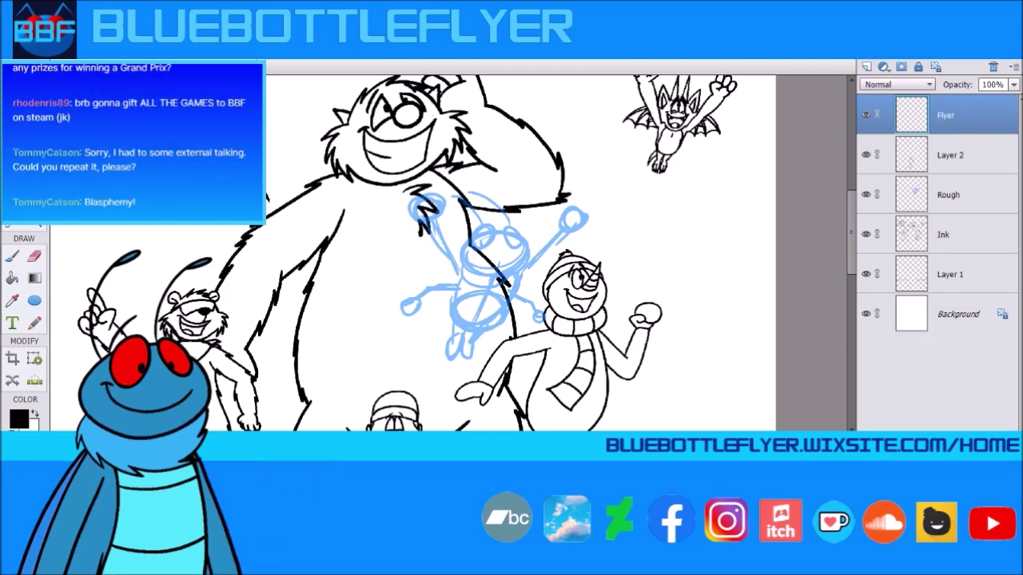
Step: Hide the Ink layer and ink both oval eyes over the blue rough on the Flyer layer, redoing the first eye outline
{"action": "key", "text": "ctrl+plus"}
{"action": "key", "text": "ctrl+plus"}
{"action": "key", "text": "ctrl+plus"}
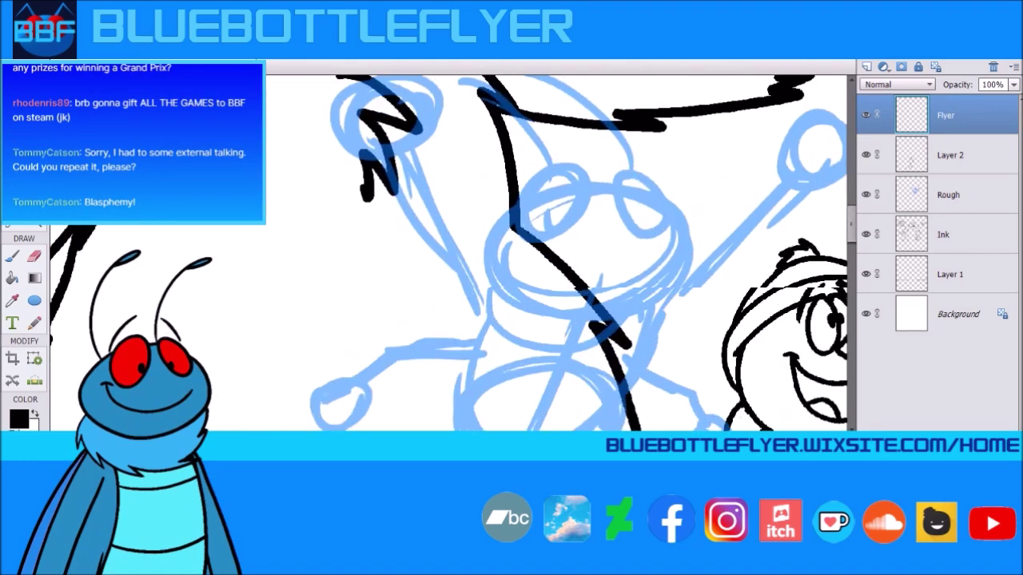
{"action": "left_click_drag", "start_coordinate": [620, 231], "coordinate": [470, 288]}
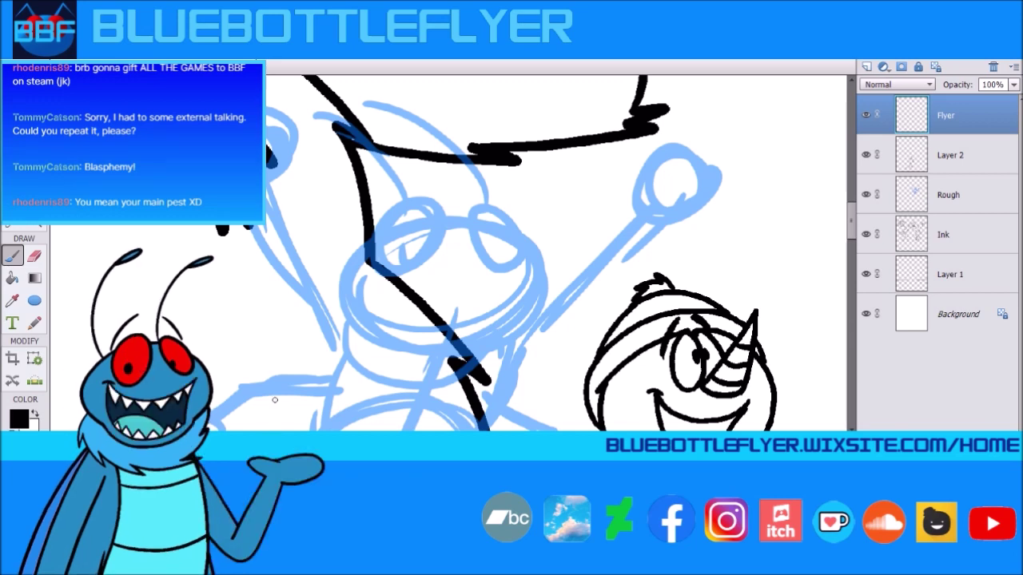
{"action": "left_click", "coordinate": [865, 235]}
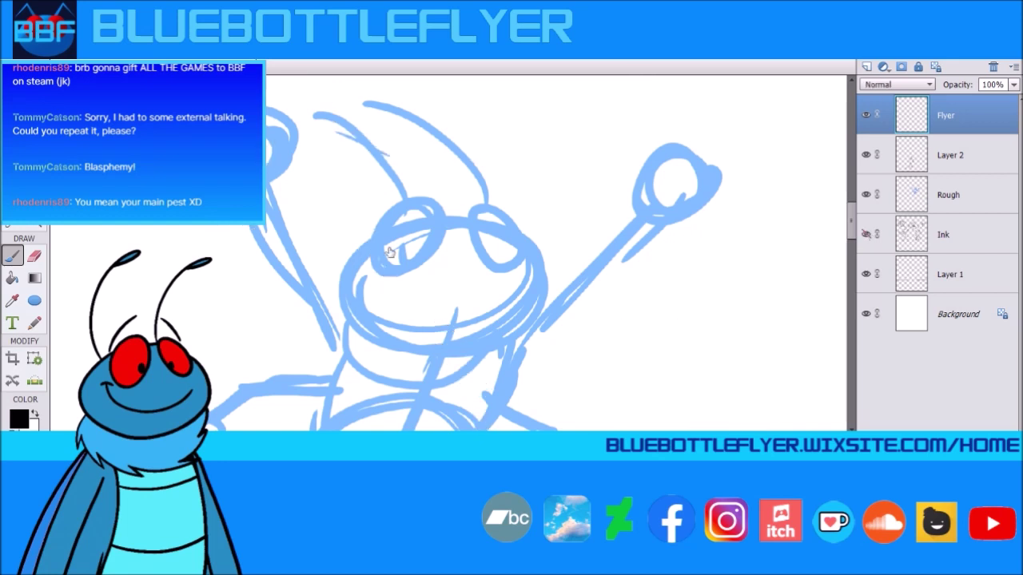
{"action": "mouse_move", "coordinate": [384, 262]}
{"action": "left_mouse_down"}
{"action": "mouse_move", "coordinate": [380, 243]}
{"action": "mouse_move", "coordinate": [400, 208]}
{"action": "mouse_move", "coordinate": [437, 208]}
{"action": "mouse_move", "coordinate": [437, 239]}
{"action": "mouse_move", "coordinate": [395, 268]}
{"action": "mouse_move", "coordinate": [382, 256]}
{"action": "left_mouse_up"}
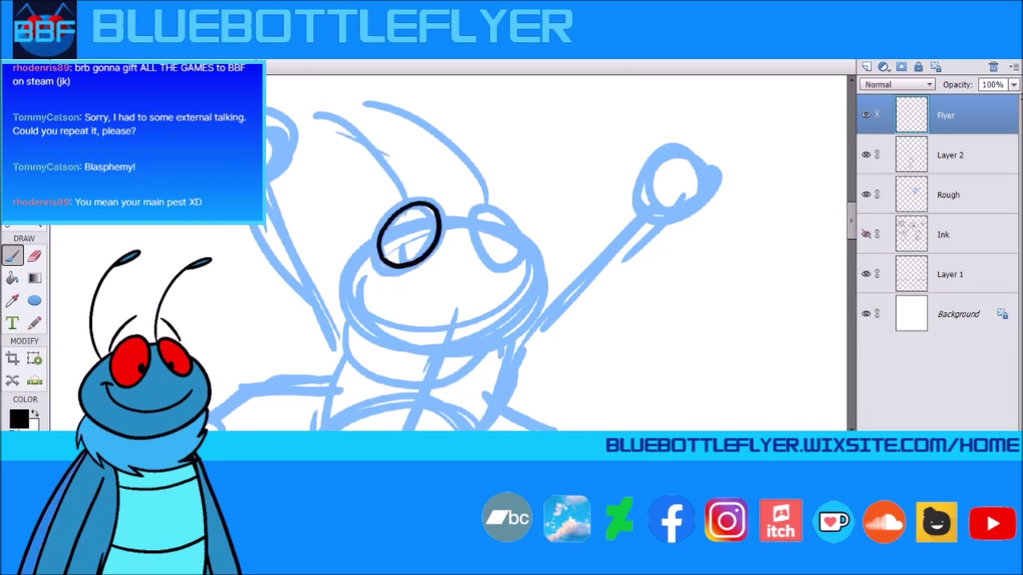
{"action": "key", "text": "ctrl+z"}
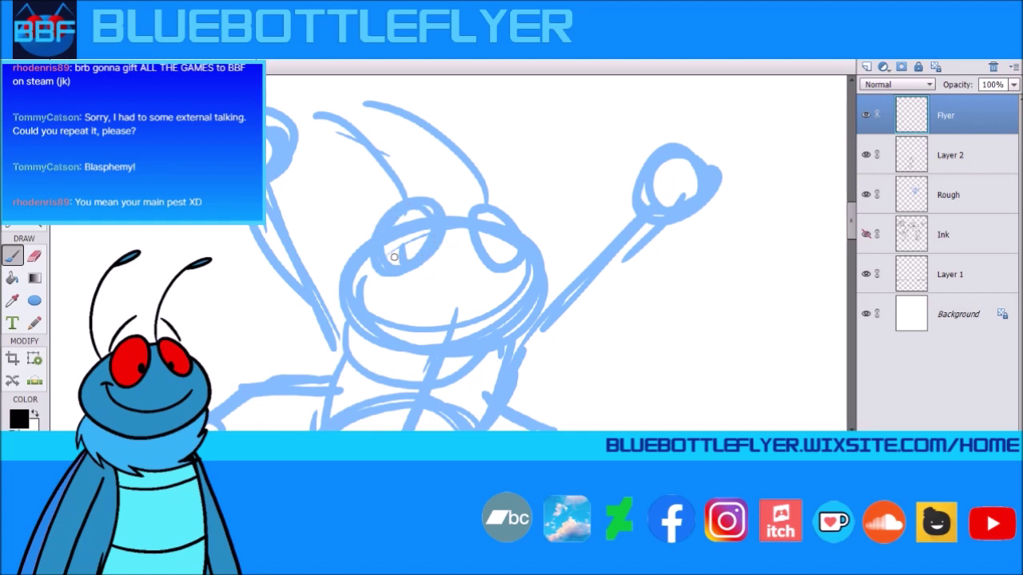
{"action": "mouse_move", "coordinate": [385, 266]}
{"action": "left_mouse_down"}
{"action": "mouse_move", "coordinate": [376, 240]}
{"action": "mouse_move", "coordinate": [415, 205]}
{"action": "mouse_move", "coordinate": [441, 217]}
{"action": "mouse_move", "coordinate": [419, 268]}
{"action": "mouse_move", "coordinate": [387, 267]}
{"action": "left_mouse_up"}
{"action": "mouse_move", "coordinate": [485, 258]}
{"action": "left_mouse_down"}
{"action": "mouse_move", "coordinate": [476, 214]}
{"action": "mouse_move", "coordinate": [510, 226]}
{"action": "mouse_move", "coordinate": [522, 266]}
{"action": "mouse_move", "coordinate": [495, 271]}
{"action": "mouse_move", "coordinate": [484, 257]}
{"action": "left_mouse_up"}
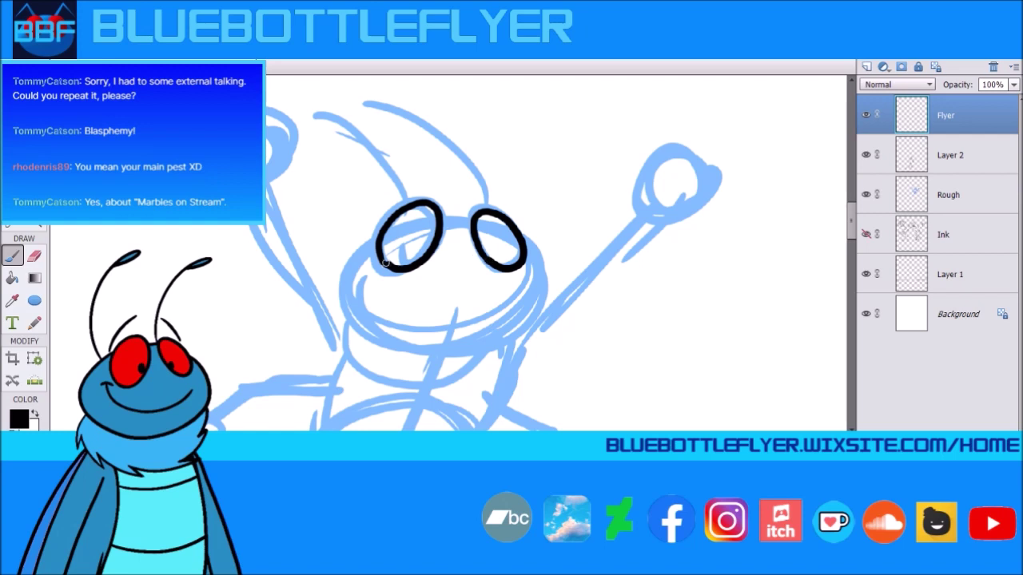
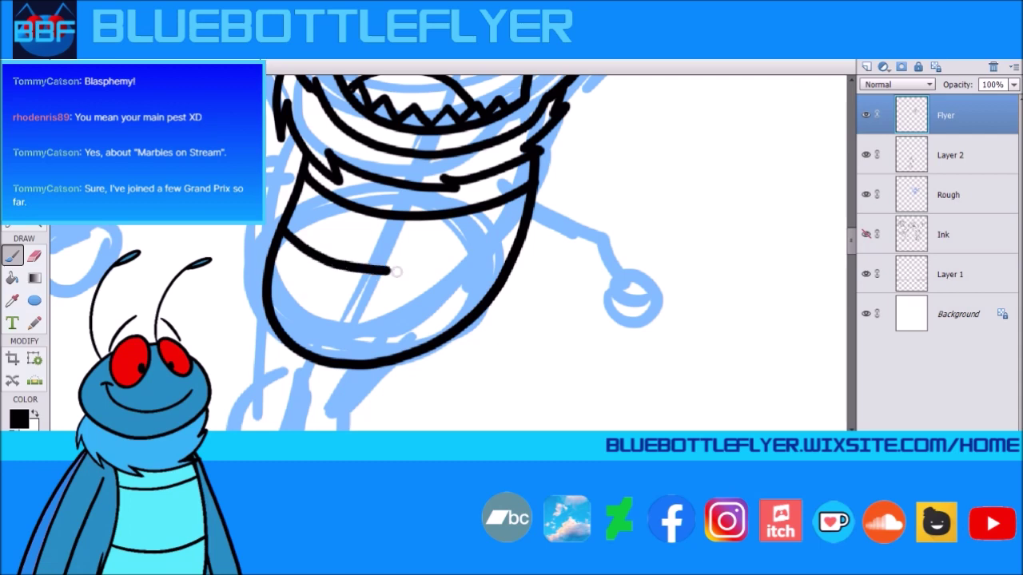
Step: Draw the lowest curved stripe across the abdomen, redoing it slightly lower, and thicken the abdomen's bottom outline
{"action": "mouse_move", "coordinate": [266, 279]}
{"action": "left_mouse_down"}
{"action": "mouse_move", "coordinate": [331, 315]}
{"action": "mouse_move", "coordinate": [413, 314]}
{"action": "mouse_move", "coordinate": [481, 291]}
{"action": "left_mouse_up"}
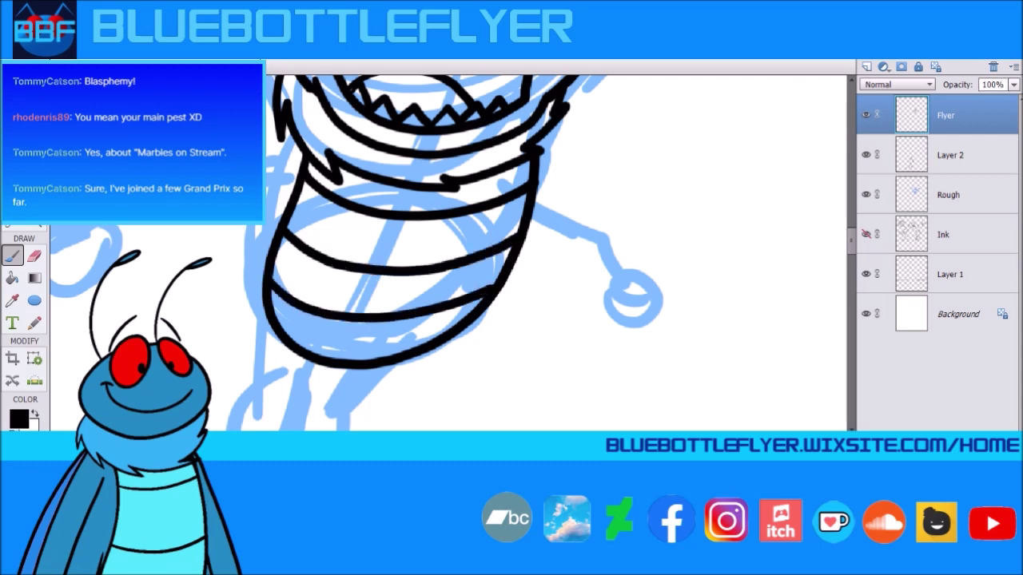
{"action": "key", "text": "ctrl+z"}
{"action": "mouse_move", "coordinate": [271, 268]}
{"action": "left_mouse_down"}
{"action": "mouse_move", "coordinate": [326, 320]}
{"action": "mouse_move", "coordinate": [392, 327]}
{"action": "mouse_move", "coordinate": [483, 298]}
{"action": "left_mouse_up"}
{"action": "mouse_move", "coordinate": [277, 327]}
{"action": "left_mouse_down"}
{"action": "mouse_move", "coordinate": [318, 355]}
{"action": "mouse_move", "coordinate": [382, 360]}
{"action": "mouse_move", "coordinate": [429, 344]}
{"action": "left_mouse_up"}
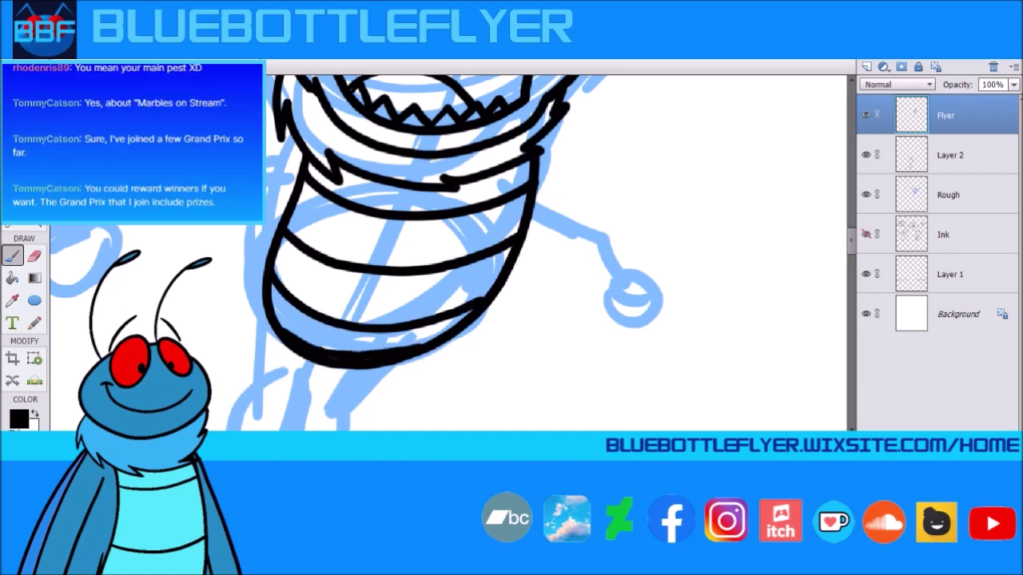
{"action": "mouse_move", "coordinate": [284, 322]}
{"action": "left_mouse_down"}
{"action": "mouse_move", "coordinate": [338, 350]}
{"action": "mouse_move", "coordinate": [416, 338]}
{"action": "left_mouse_up"}
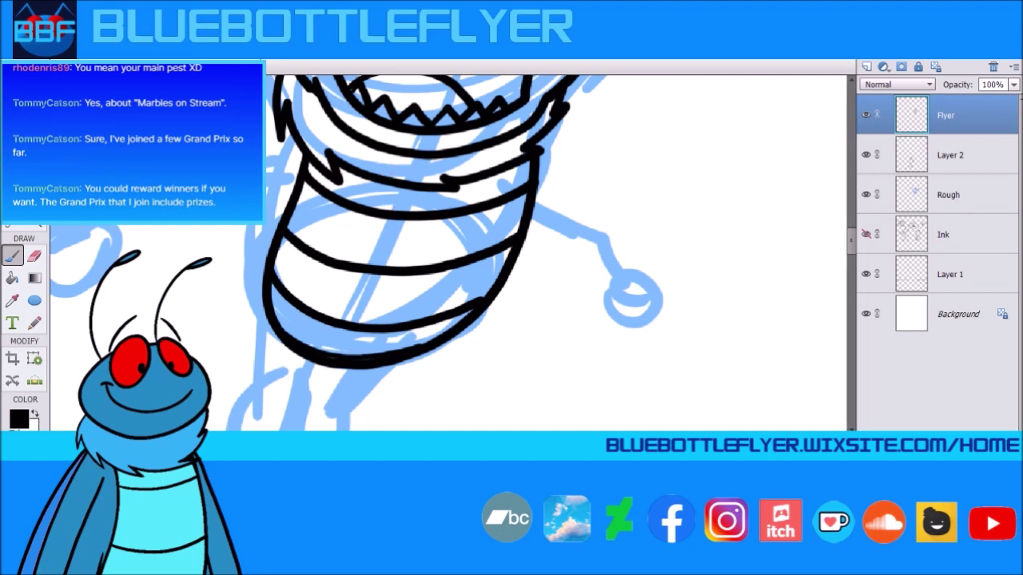
Step: Ink the upper and lower outlines of both raised arms over the blue rough, from the shoulders to the wrists
{"action": "scroll", "coordinate": [448, 253], "scroll_direction": "left", "scroll_amount": 3}
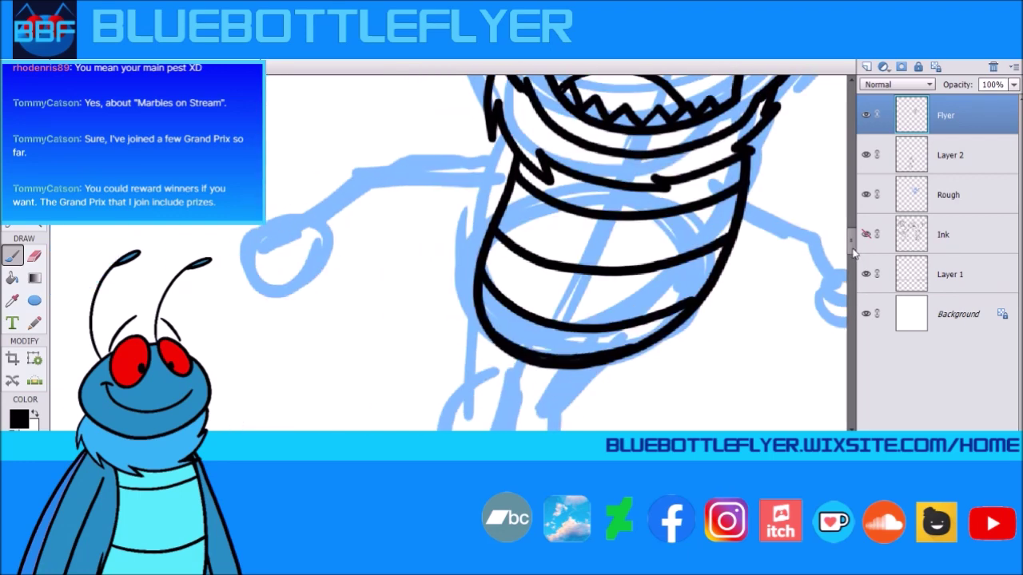
{"action": "scroll", "coordinate": [839, 310], "scroll_direction": "up", "scroll_amount": 6}
{"action": "left_click_drag", "start_coordinate": [490, 374], "coordinate": [328, 130]}
{"action": "mouse_move", "coordinate": [403, 103]}
{"action": "left_mouse_down"}
{"action": "mouse_move", "coordinate": [493, 293]}
{"action": "mouse_move", "coordinate": [569, 237]}
{"action": "mouse_move", "coordinate": [657, 128]}
{"action": "left_mouse_up"}
{"action": "scroll", "coordinate": [537, 424], "scroll_direction": "right", "scroll_amount": 7}
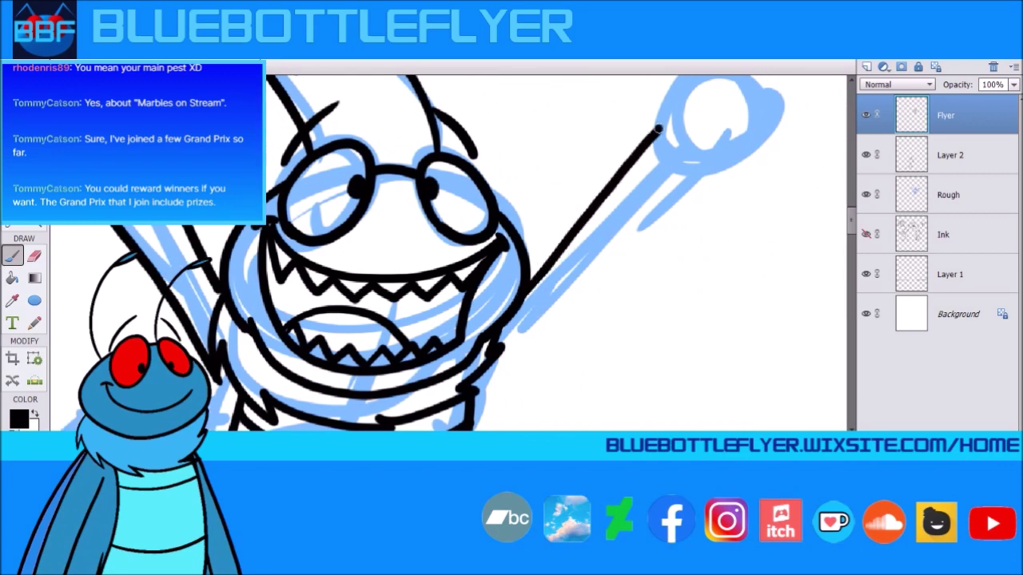
{"action": "left_click_drag", "start_coordinate": [732, 159], "coordinate": [489, 369]}
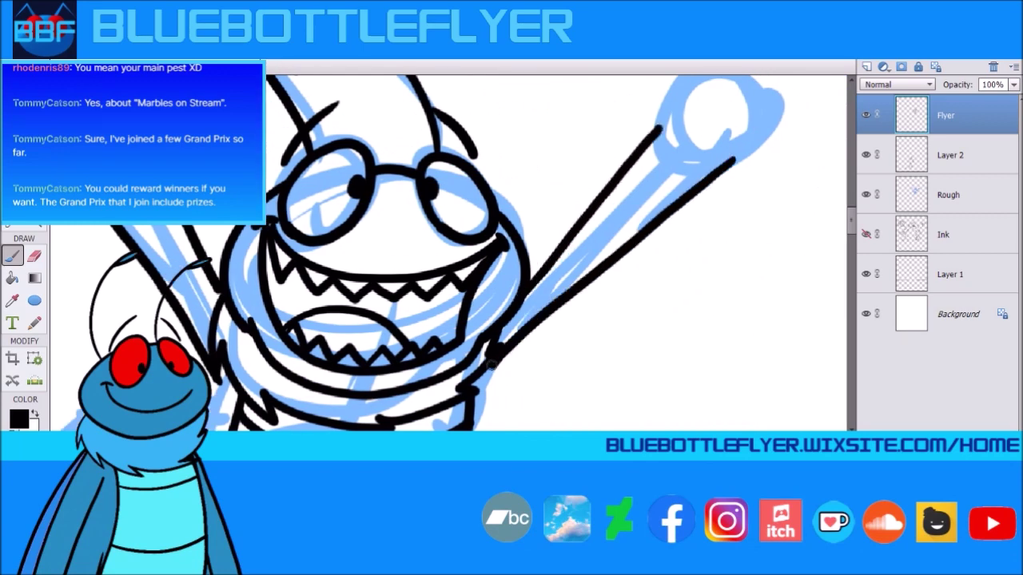
Step: Draw the rounded, closed fists at the ends of both raised arms and join them to the wrists
{"action": "left_click_drag", "start_coordinate": [851, 226], "coordinate": [851, 220]}
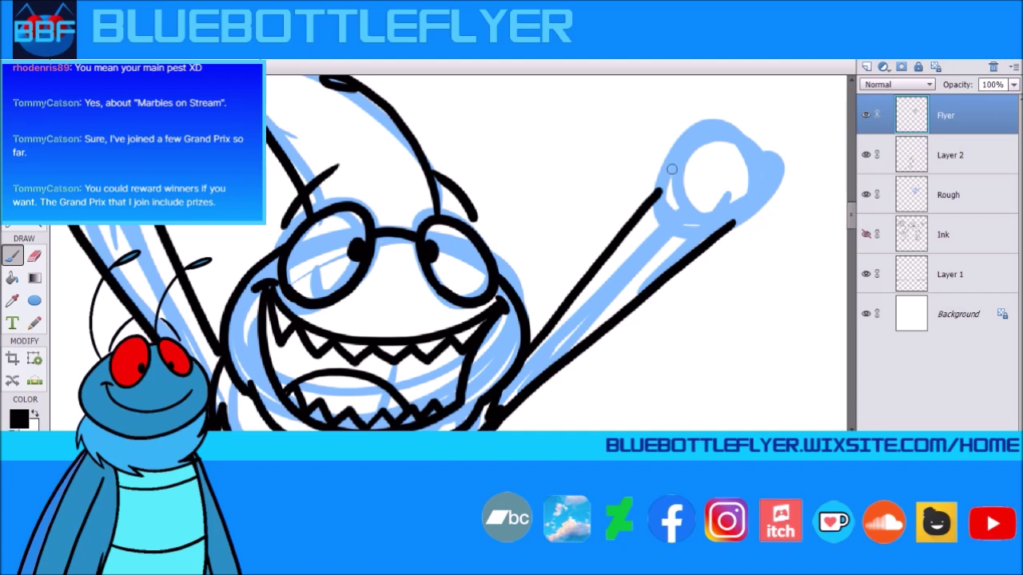
{"action": "mouse_move", "coordinate": [661, 194]}
{"action": "left_mouse_down"}
{"action": "mouse_move", "coordinate": [646, 144]}
{"action": "mouse_move", "coordinate": [683, 141]}
{"action": "mouse_move", "coordinate": [710, 167]}
{"action": "mouse_move", "coordinate": [687, 176]}
{"action": "mouse_move", "coordinate": [674, 137]}
{"action": "mouse_move", "coordinate": [694, 95]}
{"action": "mouse_move", "coordinate": [772, 104]}
{"action": "mouse_move", "coordinate": [796, 128]}
{"action": "mouse_move", "coordinate": [800, 173]}
{"action": "mouse_move", "coordinate": [759, 199]}
{"action": "mouse_move", "coordinate": [700, 177]}
{"action": "left_mouse_up"}
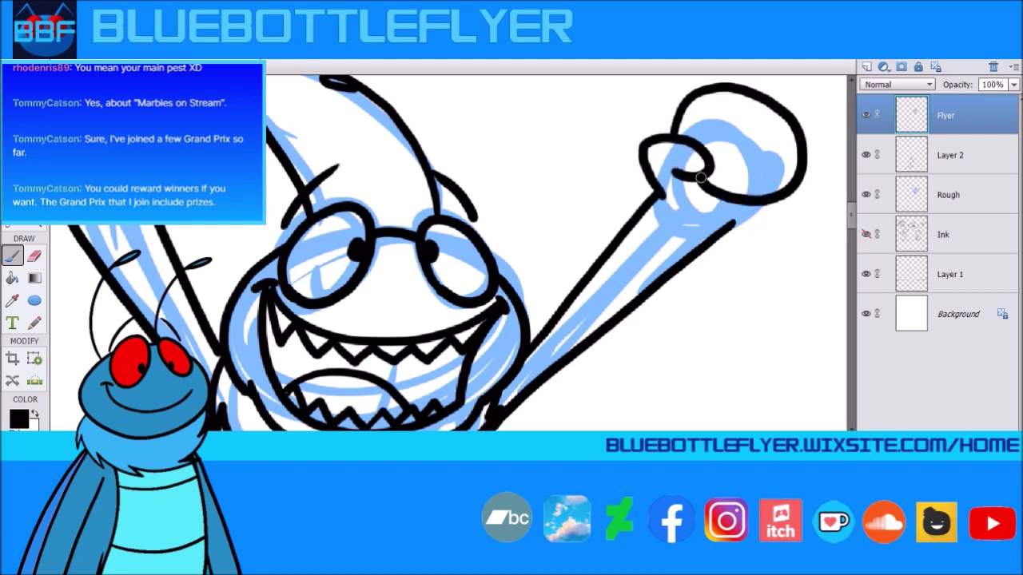
{"action": "left_click_drag", "start_coordinate": [735, 220], "coordinate": [769, 202]}
{"action": "scroll", "coordinate": [769, 202], "scroll_direction": "left", "scroll_amount": 3}
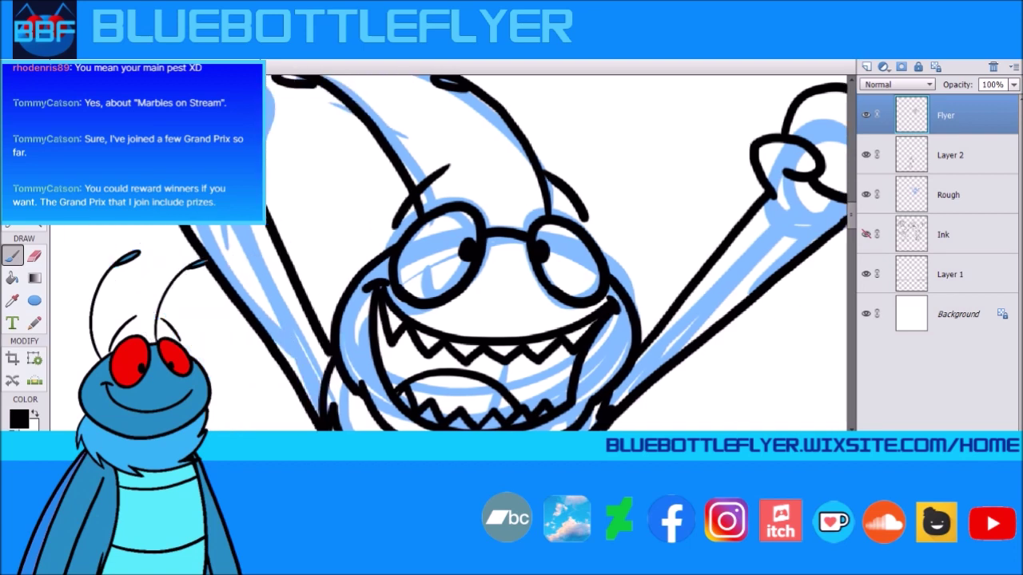
{"action": "left_click_drag", "start_coordinate": [851, 218], "coordinate": [851, 211]}
{"action": "mouse_move", "coordinate": [253, 241]}
{"action": "left_mouse_down"}
{"action": "mouse_move", "coordinate": [272, 218]}
{"action": "mouse_move", "coordinate": [269, 166]}
{"action": "left_mouse_up"}
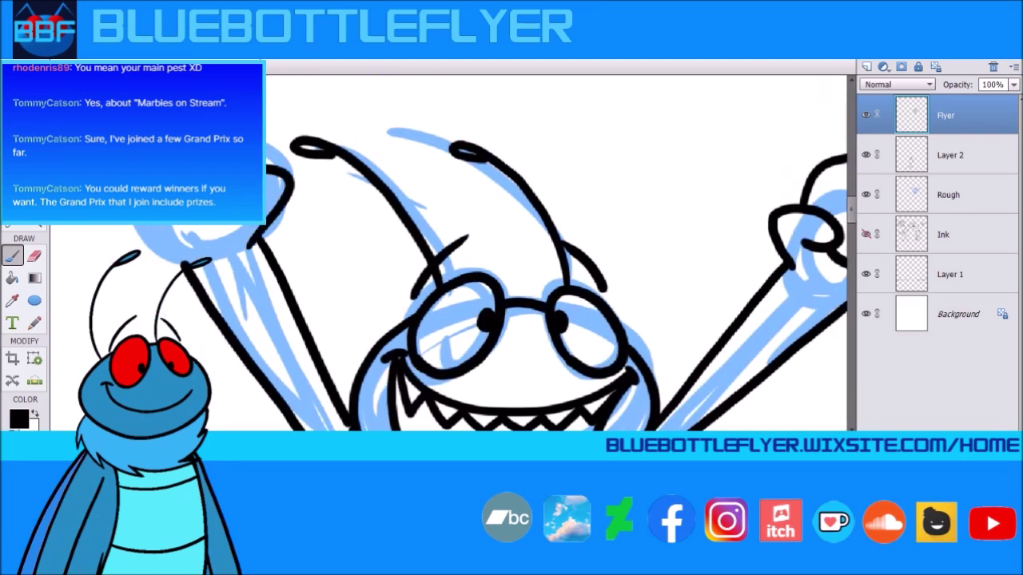
{"action": "mouse_move", "coordinate": [125, 228]}
{"action": "left_mouse_down"}
{"action": "mouse_move", "coordinate": [140, 244]}
{"action": "mouse_move", "coordinate": [232, 226]}
{"action": "left_mouse_up"}
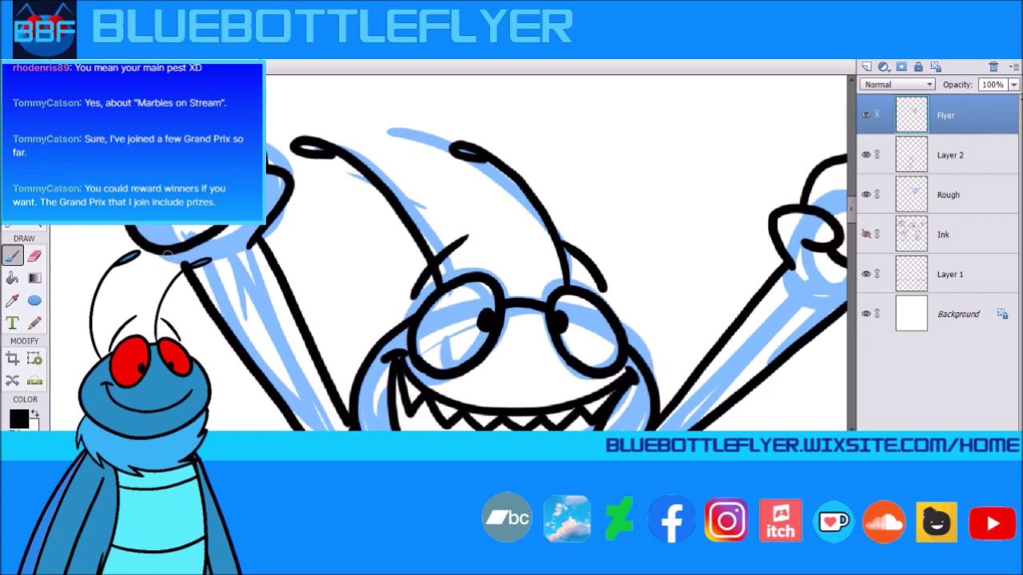
Step: Ink the bent lower arm on the abdomen's left side with its fist, and the curved line beside the abdomen below it
{"action": "left_click_drag", "start_coordinate": [853, 219], "coordinate": [853, 248]}
{"action": "mouse_move", "coordinate": [348, 176]}
{"action": "left_mouse_down"}
{"action": "mouse_move", "coordinate": [344, 206]}
{"action": "mouse_move", "coordinate": [229, 233]}
{"action": "mouse_move", "coordinate": [141, 282]}
{"action": "left_mouse_up"}
{"action": "mouse_move", "coordinate": [334, 265]}
{"action": "left_mouse_down"}
{"action": "mouse_move", "coordinate": [259, 260]}
{"action": "mouse_move", "coordinate": [179, 298]}
{"action": "mouse_move", "coordinate": [160, 338]}
{"action": "mouse_move", "coordinate": [132, 327]}
{"action": "left_mouse_up"}
{"action": "mouse_move", "coordinate": [139, 285]}
{"action": "left_mouse_down"}
{"action": "mouse_move", "coordinate": [110, 292]}
{"action": "mouse_move", "coordinate": [120, 342]}
{"action": "left_mouse_up"}
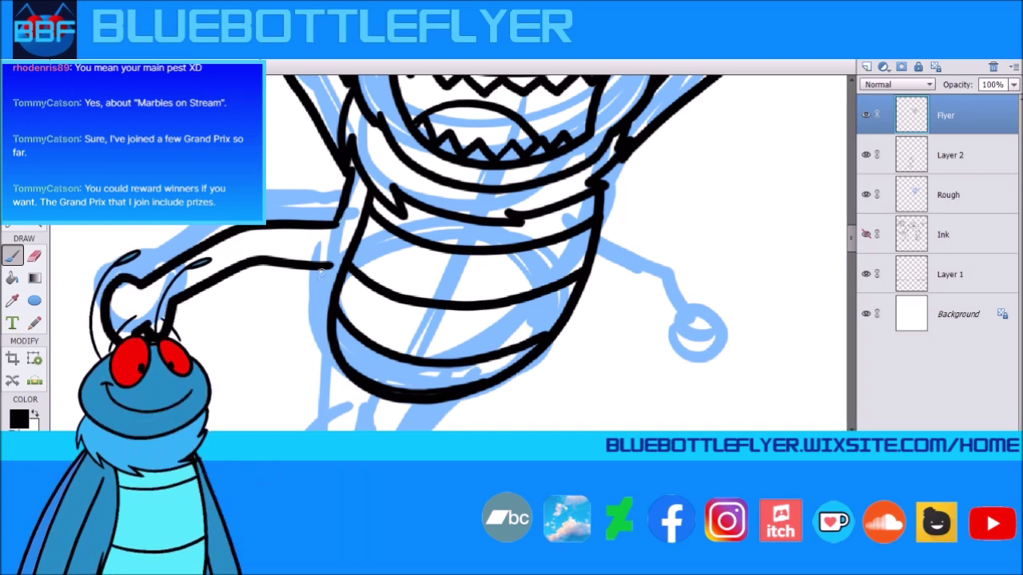
{"action": "mouse_move", "coordinate": [321, 271]}
{"action": "left_mouse_down"}
{"action": "mouse_move", "coordinate": [317, 347]}
{"action": "mouse_move", "coordinate": [332, 364]}
{"action": "left_mouse_up"}
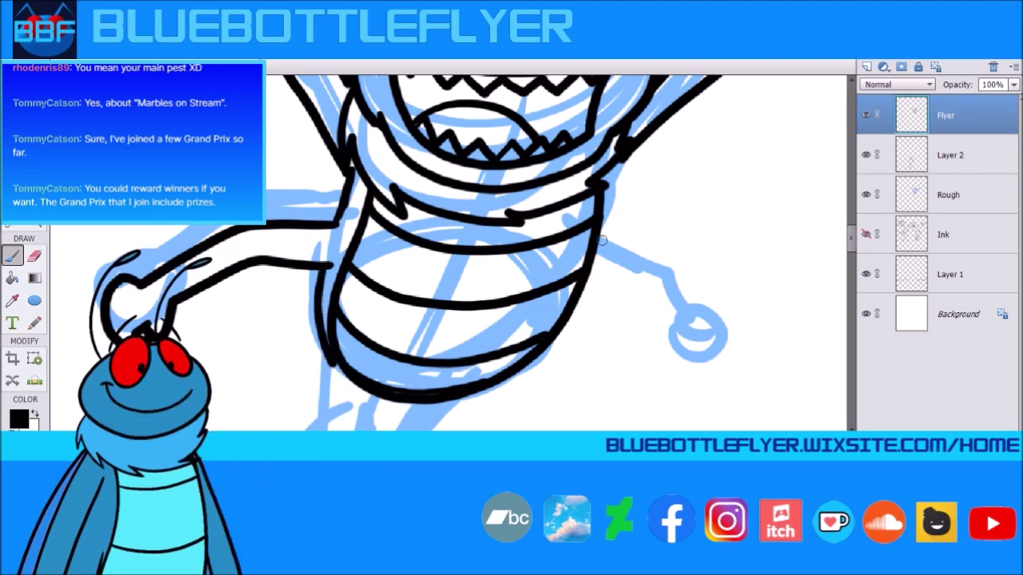
Step: Ink the bent lower arm on the abdomen's right side and its rounded fist, redrawing the fist slightly smaller
{"action": "mouse_move", "coordinate": [597, 234]}
{"action": "left_mouse_down"}
{"action": "mouse_move", "coordinate": [656, 256]}
{"action": "mouse_move", "coordinate": [721, 329]}
{"action": "left_mouse_up"}
{"action": "left_click_drag", "start_coordinate": [586, 283], "coordinate": [639, 293]}
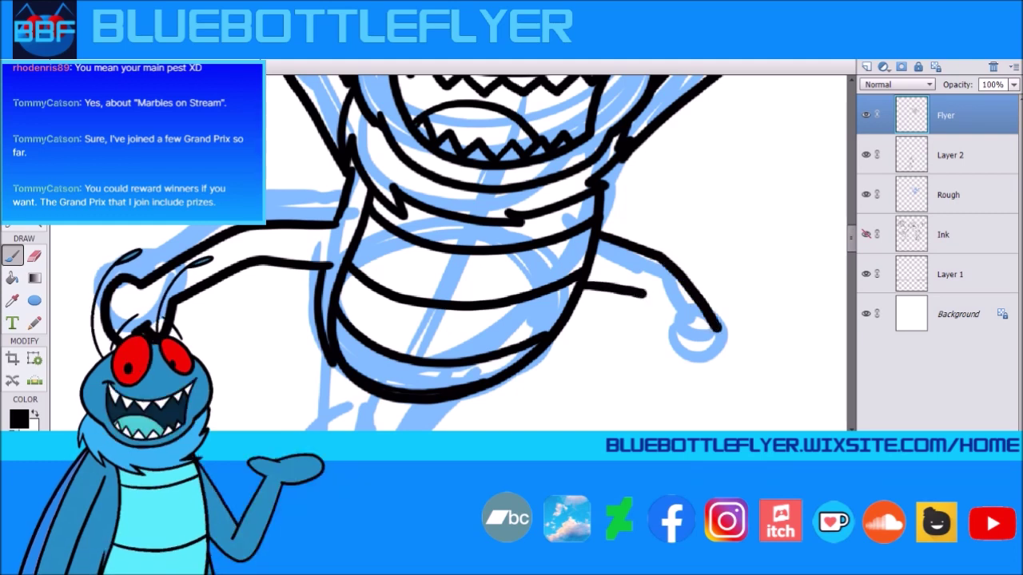
{"action": "mouse_move", "coordinate": [588, 276]}
{"action": "left_mouse_down"}
{"action": "mouse_move", "coordinate": [642, 284]}
{"action": "mouse_move", "coordinate": [689, 335]}
{"action": "mouse_move", "coordinate": [689, 359]}
{"action": "mouse_move", "coordinate": [697, 351]}
{"action": "mouse_move", "coordinate": [704, 363]}
{"action": "mouse_move", "coordinate": [730, 324]}
{"action": "mouse_move", "coordinate": [739, 346]}
{"action": "mouse_move", "coordinate": [734, 368]}
{"action": "mouse_move", "coordinate": [699, 384]}
{"action": "mouse_move", "coordinate": [681, 369]}
{"action": "mouse_move", "coordinate": [678, 344]}
{"action": "left_mouse_up"}
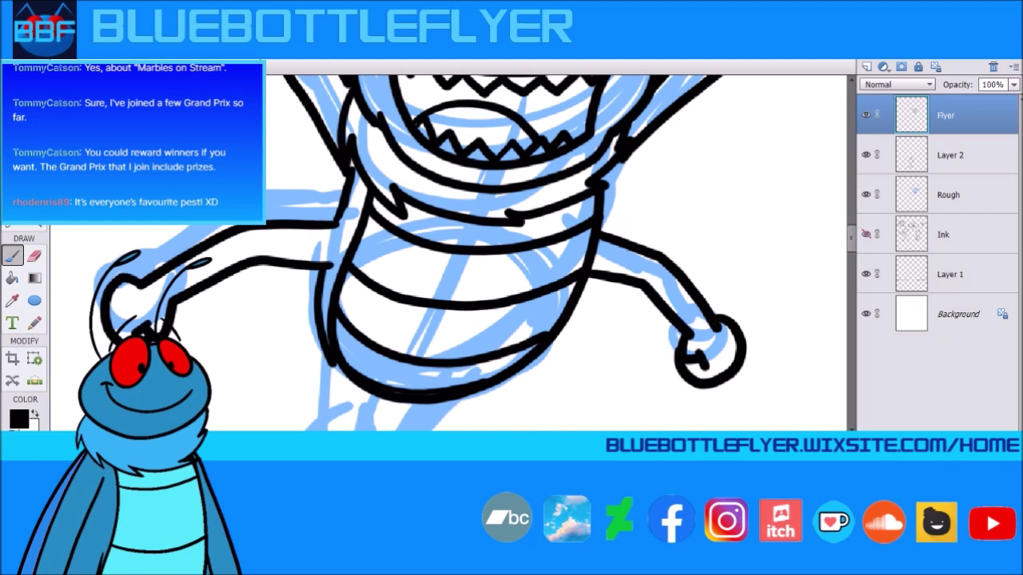
{"action": "key", "text": "ctrl+z"}
{"action": "mouse_move", "coordinate": [711, 315]}
{"action": "left_mouse_down"}
{"action": "mouse_move", "coordinate": [732, 360]}
{"action": "mouse_move", "coordinate": [709, 380]}
{"action": "mouse_move", "coordinate": [693, 382]}
{"action": "mouse_move", "coordinate": [683, 354]}
{"action": "left_mouse_up"}
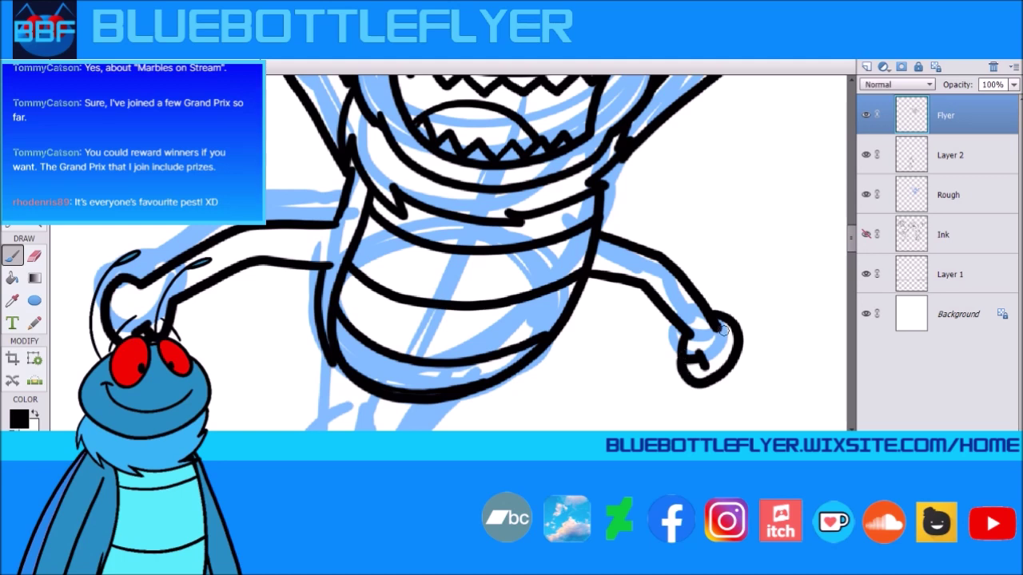
{"action": "scroll", "coordinate": [851, 240], "scroll_direction": "down", "scroll_amount": 3}
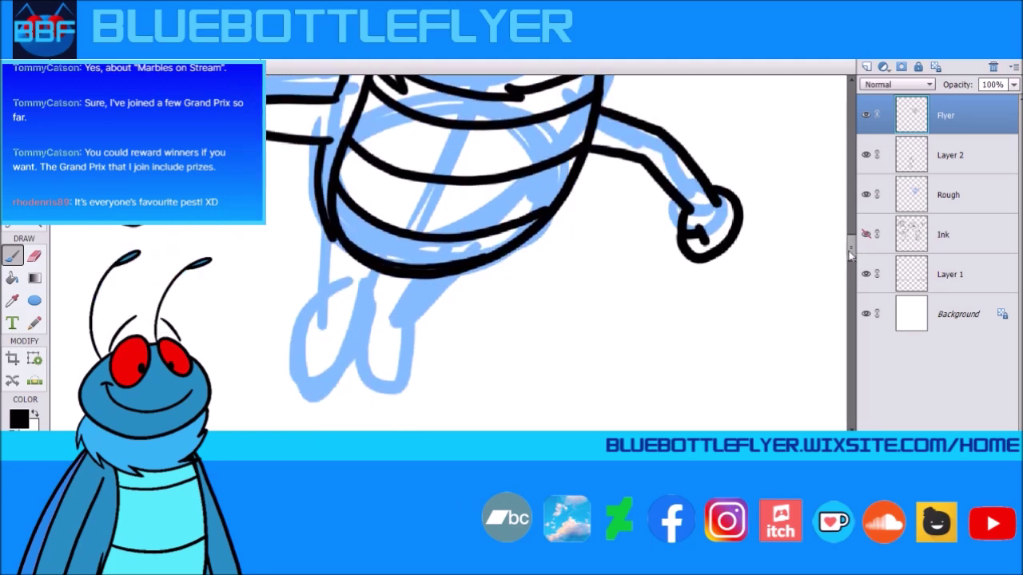
Step: Ink the fly's two short legs below the abdomen and close them with elongated rounded feet over the blue rough
{"action": "left_click_drag", "start_coordinate": [325, 242], "coordinate": [336, 308]}
{"action": "left_click_drag", "start_coordinate": [375, 268], "coordinate": [364, 311]}
{"action": "left_click_drag", "start_coordinate": [447, 276], "coordinate": [397, 316]}
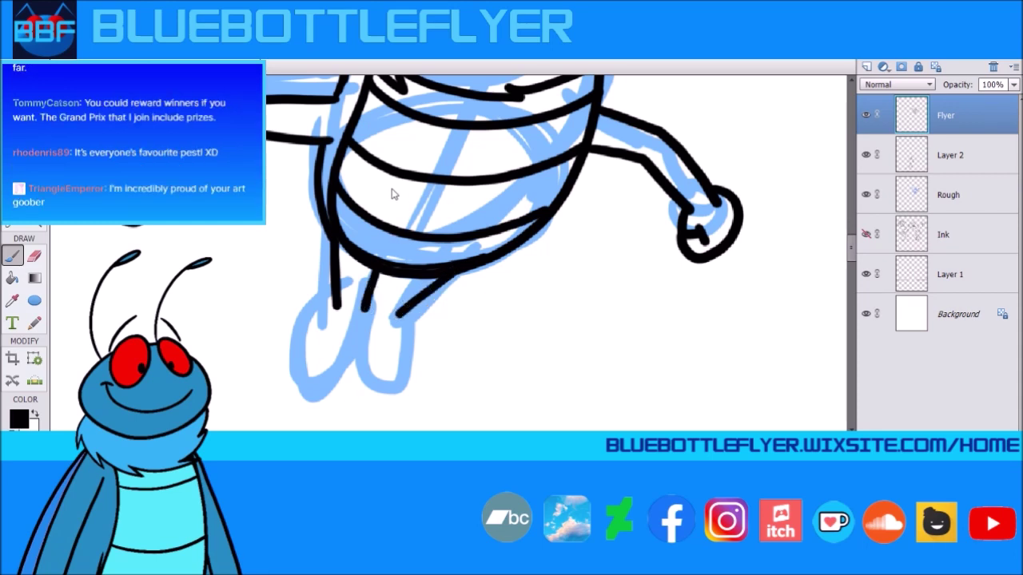
{"action": "mouse_move", "coordinate": [367, 320]}
{"action": "left_mouse_down"}
{"action": "mouse_move", "coordinate": [371, 278]}
{"action": "mouse_move", "coordinate": [380, 281]}
{"action": "left_mouse_up"}
{"action": "mouse_move", "coordinate": [387, 273]}
{"action": "left_mouse_down"}
{"action": "mouse_move", "coordinate": [309, 364]}
{"action": "mouse_move", "coordinate": [317, 388]}
{"action": "mouse_move", "coordinate": [342, 381]}
{"action": "mouse_move", "coordinate": [367, 312]}
{"action": "mouse_move", "coordinate": [400, 320]}
{"action": "mouse_move", "coordinate": [395, 375]}
{"action": "mouse_move", "coordinate": [369, 392]}
{"action": "mouse_move", "coordinate": [355, 355]}
{"action": "left_mouse_up"}
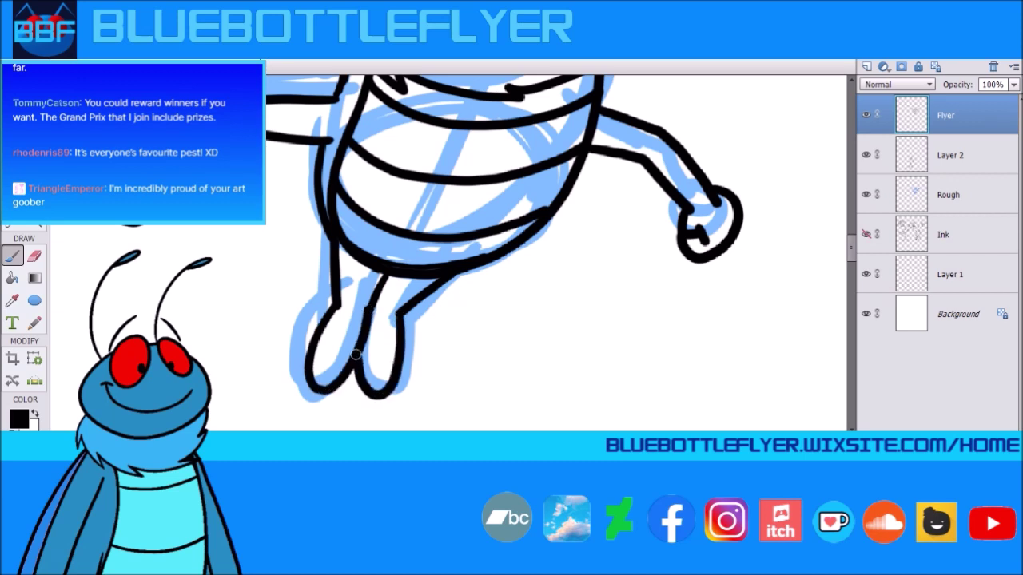
{"action": "key", "text": "space"}
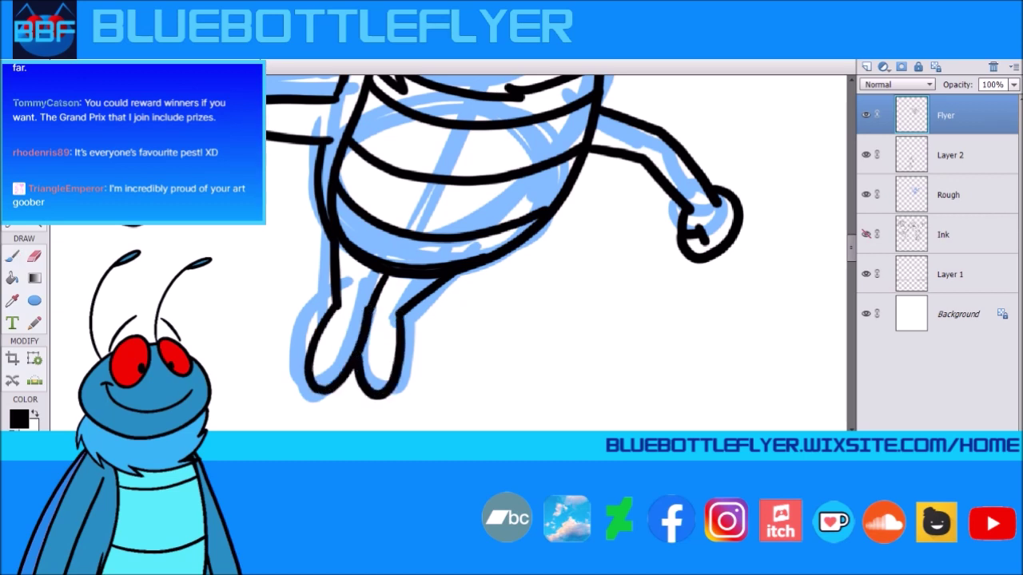
Step: Show the Ink layer again, and hide and delete the Rough layer
{"action": "key", "text": "ctrl+minus"}
{"action": "key", "text": "ctrl+minus"}
{"action": "key", "text": "ctrl+minus"}
{"action": "key", "text": "ctrl+minus"}
{"action": "key", "text": "ctrl+minus"}
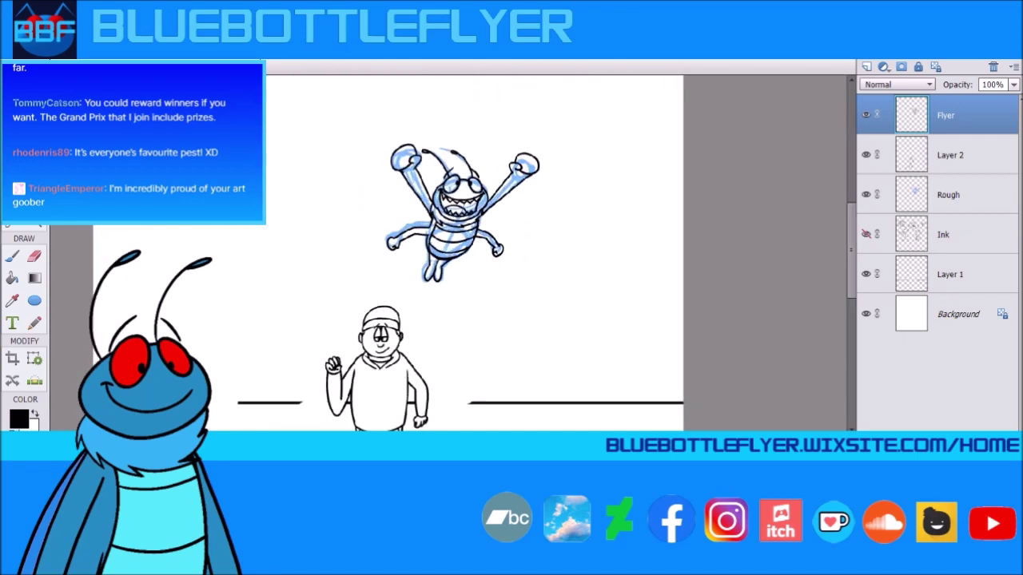
{"action": "left_click", "coordinate": [866, 234]}
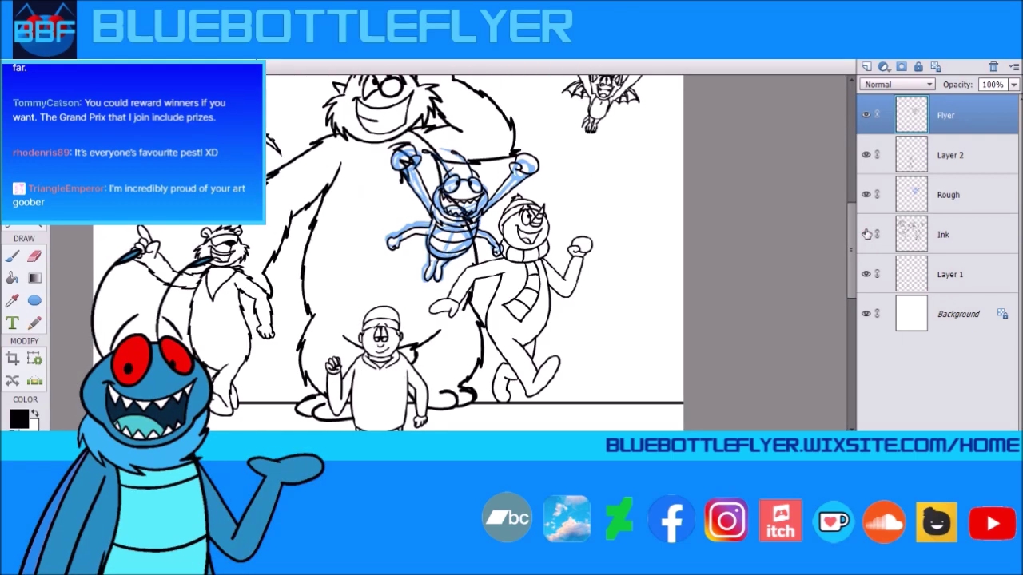
{"action": "left_click", "coordinate": [865, 193]}
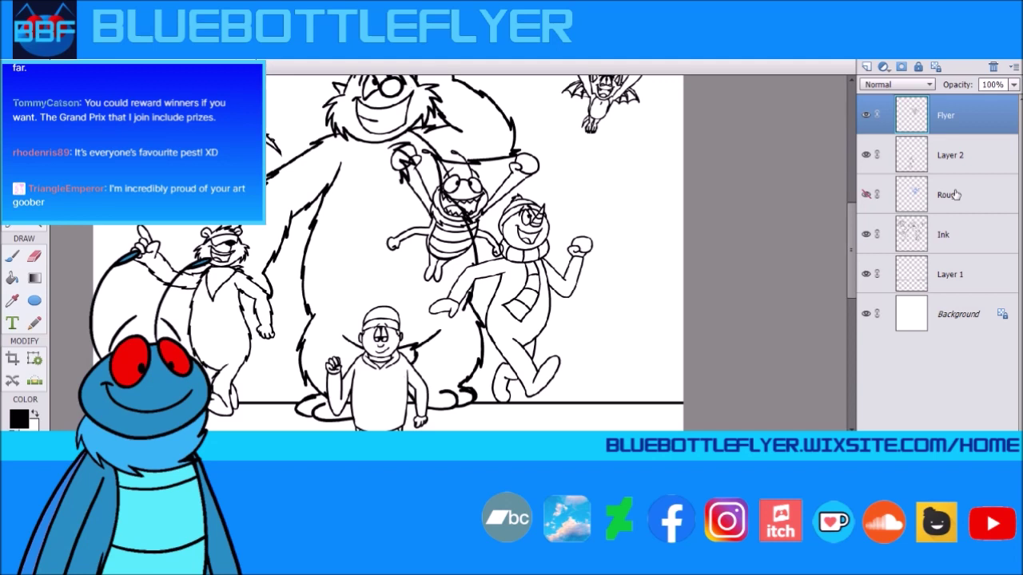
{"action": "left_click", "coordinate": [958, 195]}
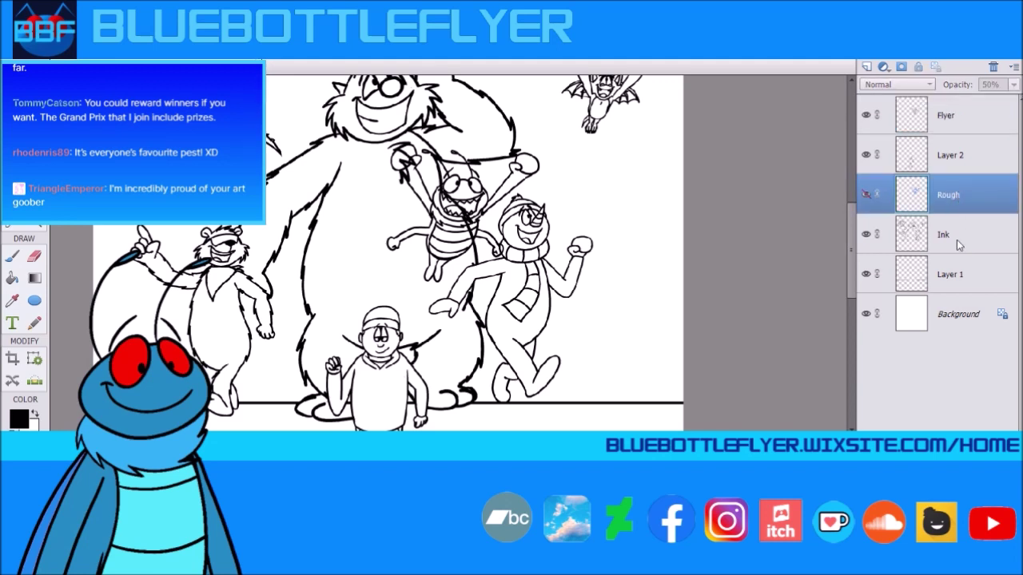
{"action": "key", "text": "Delete"}
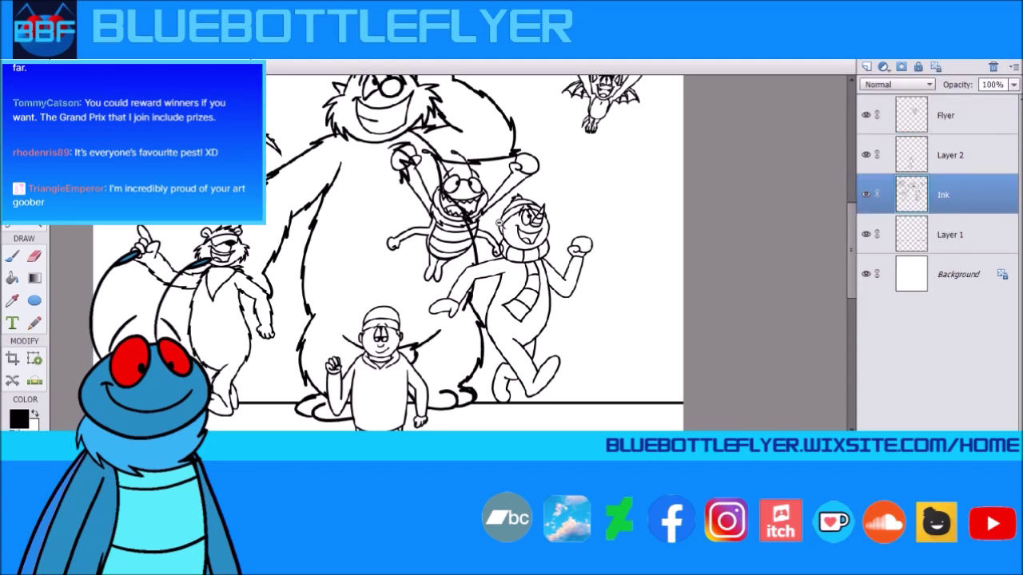
Step: On the Ink layer, erase the large furry character's lines that cross the fly's abdomen, collar, mouth and left raised arm
{"action": "left_click", "coordinate": [954, 157]}
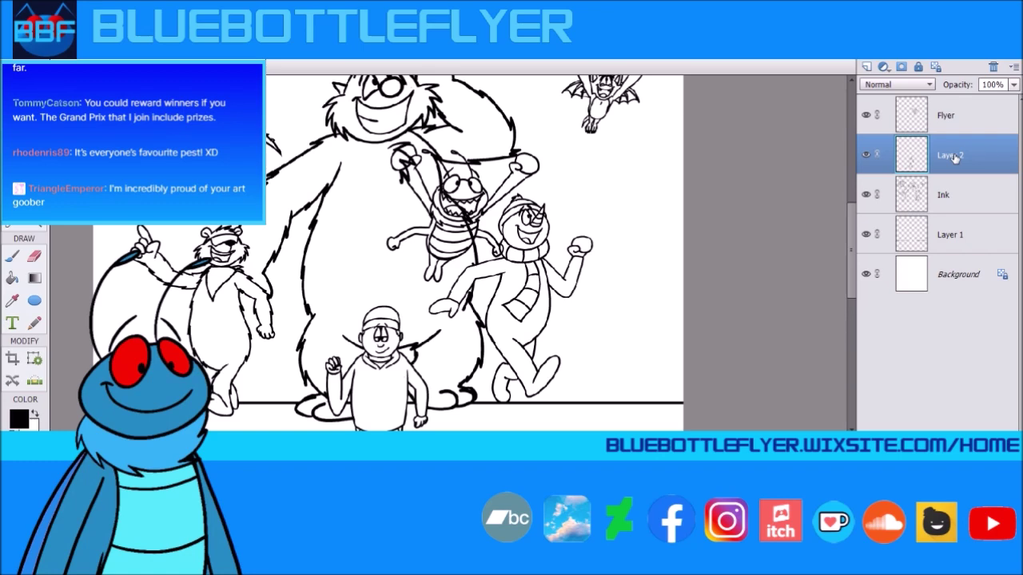
{"action": "left_click", "coordinate": [957, 203]}
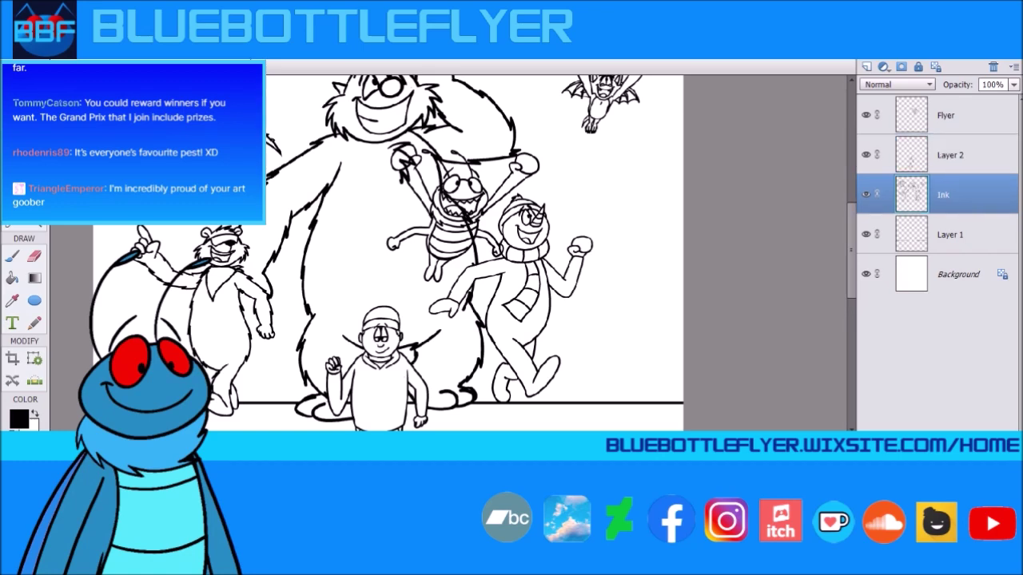
{"action": "key", "text": "ctrl+plus"}
{"action": "key", "text": "ctrl+plus"}
{"action": "key", "text": "ctrl+plus"}
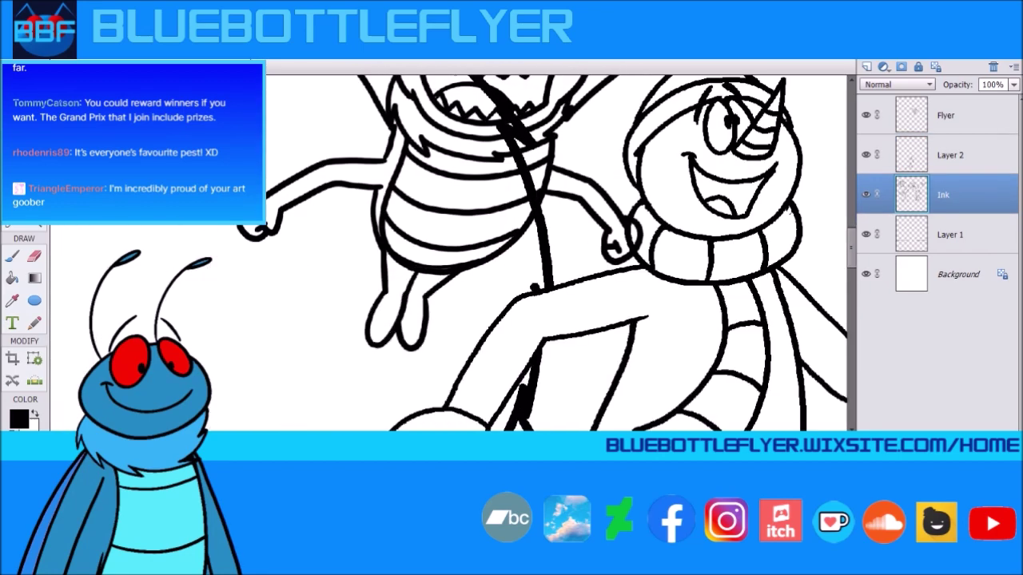
{"action": "mouse_move", "coordinate": [496, 185]}
{"action": "left_mouse_down"}
{"action": "mouse_move", "coordinate": [456, 293]}
{"action": "mouse_move", "coordinate": [427, 325]}
{"action": "left_mouse_up"}
{"action": "left_click", "coordinate": [34, 256]}
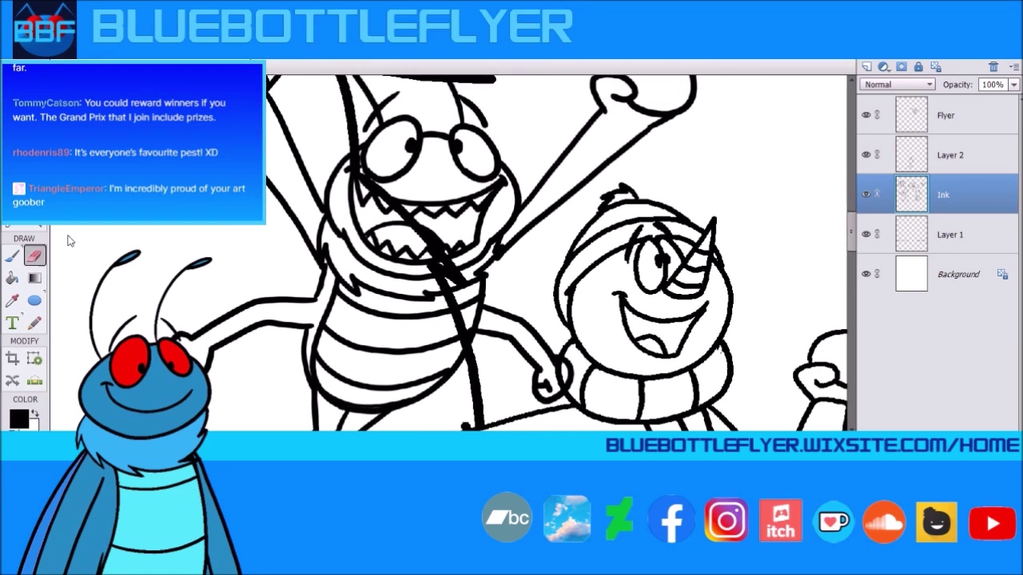
{"action": "mouse_move", "coordinate": [446, 280]}
{"action": "left_mouse_down"}
{"action": "mouse_move", "coordinate": [466, 355]}
{"action": "mouse_move", "coordinate": [439, 270]}
{"action": "left_mouse_up"}
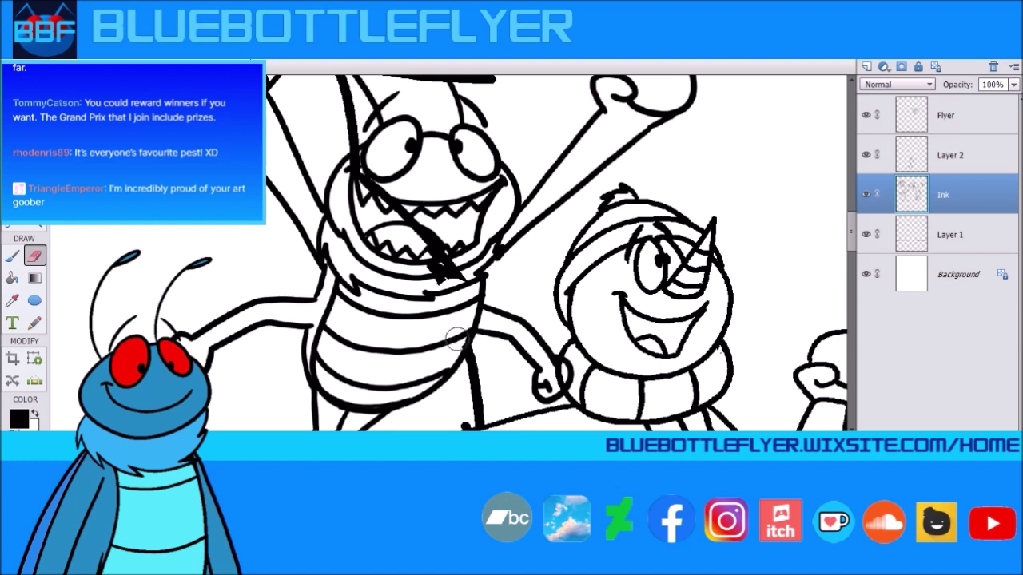
{"action": "mouse_move", "coordinate": [433, 374]}
{"action": "left_mouse_down"}
{"action": "mouse_move", "coordinate": [448, 245]}
{"action": "mouse_move", "coordinate": [440, 280]}
{"action": "mouse_move", "coordinate": [427, 217]}
{"action": "mouse_move", "coordinate": [452, 238]}
{"action": "mouse_move", "coordinate": [454, 313]}
{"action": "left_mouse_up"}
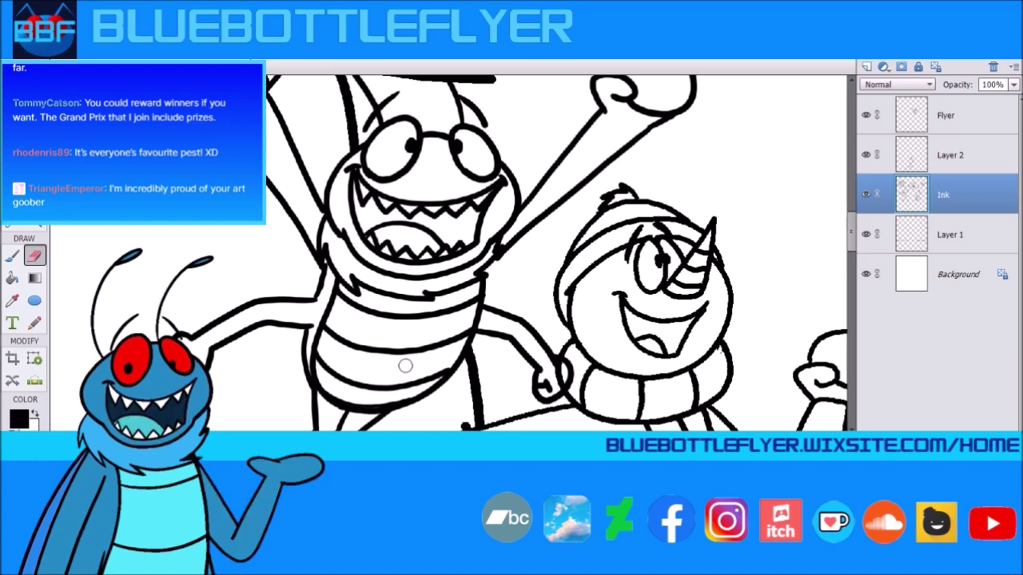
{"action": "left_click_drag", "start_coordinate": [854, 249], "coordinate": [860, 232]}
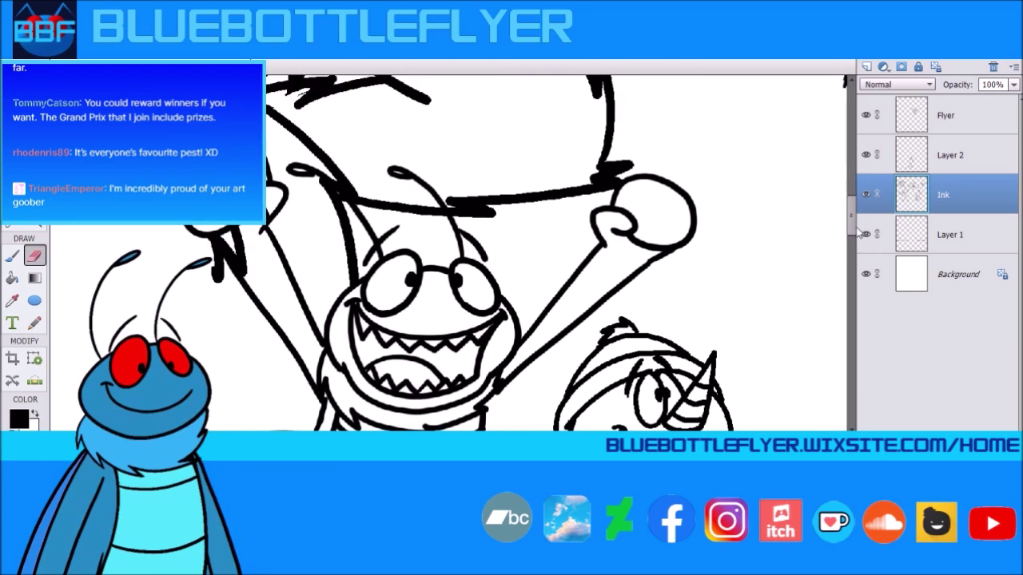
{"action": "mouse_move", "coordinate": [250, 261]}
{"action": "left_mouse_down"}
{"action": "mouse_move", "coordinate": [236, 238]}
{"action": "mouse_move", "coordinate": [246, 272]}
{"action": "mouse_move", "coordinate": [232, 250]}
{"action": "left_mouse_up"}
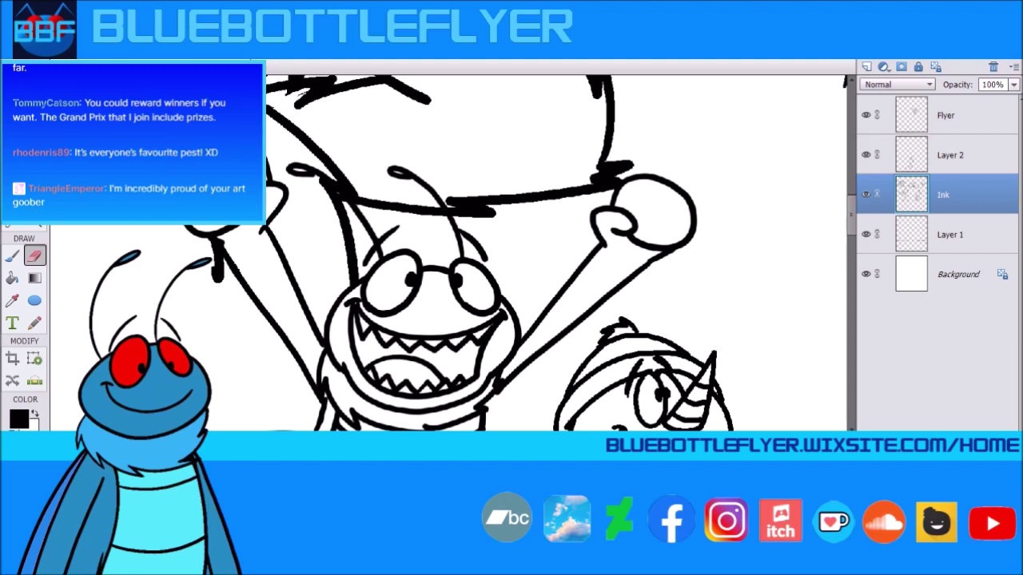
Step: Erase the stray specks around the snowman's scarf and touch up the outline where his face meets the scarf with the Pencil
{"action": "left_click_drag", "start_coordinate": [848, 226], "coordinate": [855, 252]}
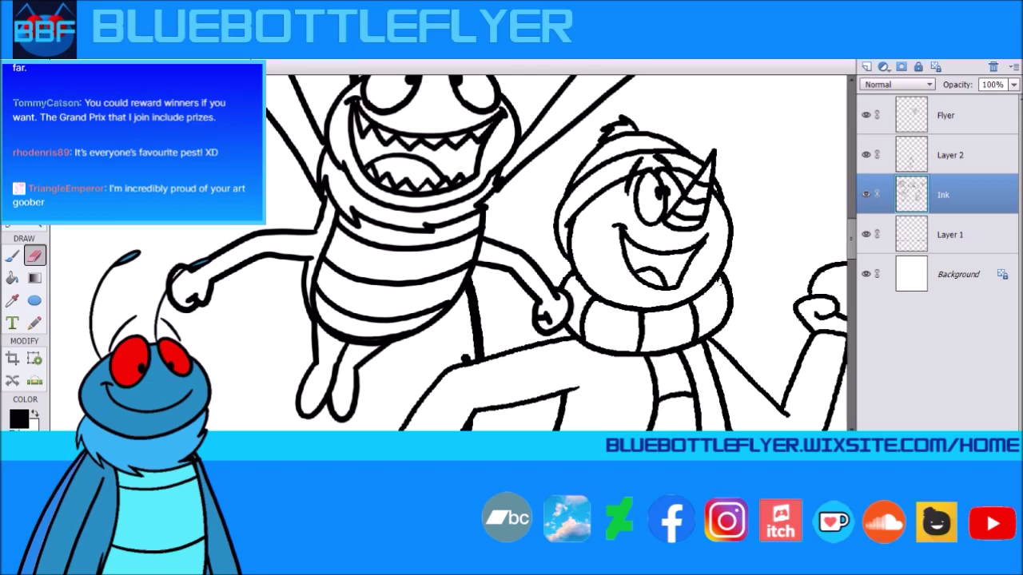
{"action": "key", "text": "z"}
{"action": "key", "text": "ctrl+plus"}
{"action": "key", "text": "ctrl+plus"}
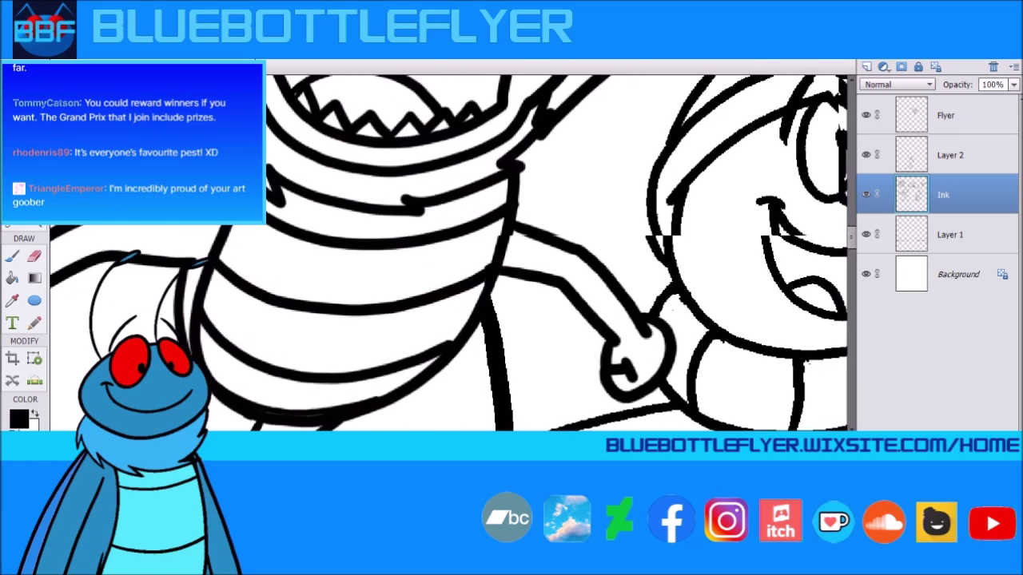
{"action": "scroll", "coordinate": [449, 252], "scroll_direction": "right", "scroll_amount": 5}
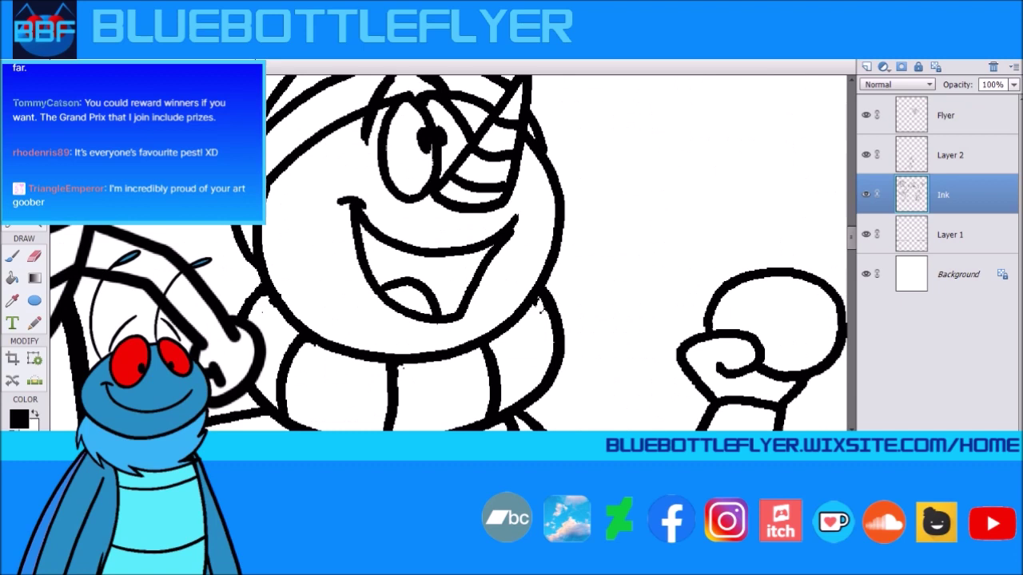
{"action": "left_click", "coordinate": [35, 257]}
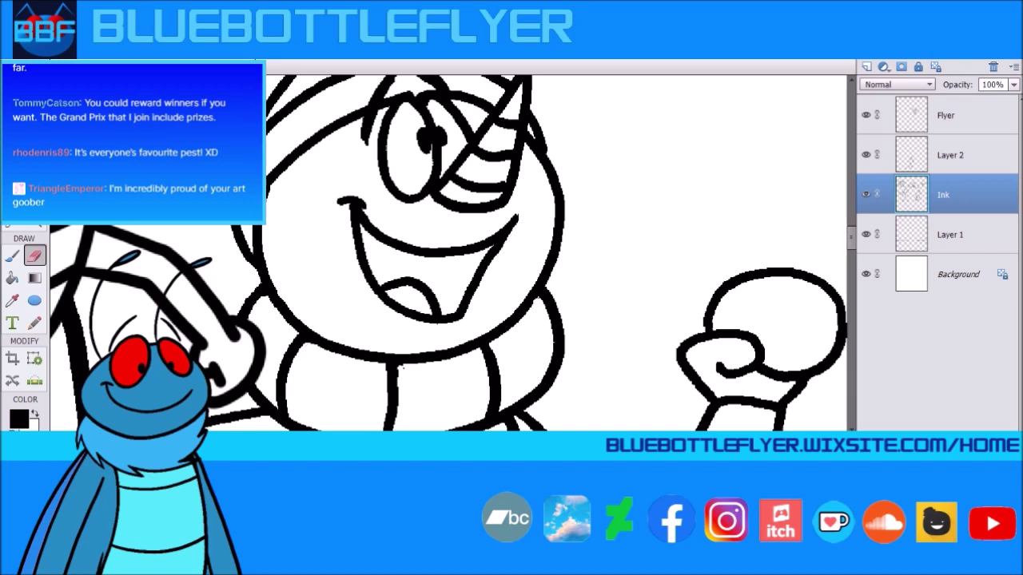
{"action": "scroll", "coordinate": [449, 253], "scroll_direction": "left", "scroll_amount": 3}
{"action": "left_click", "coordinate": [488, 369]}
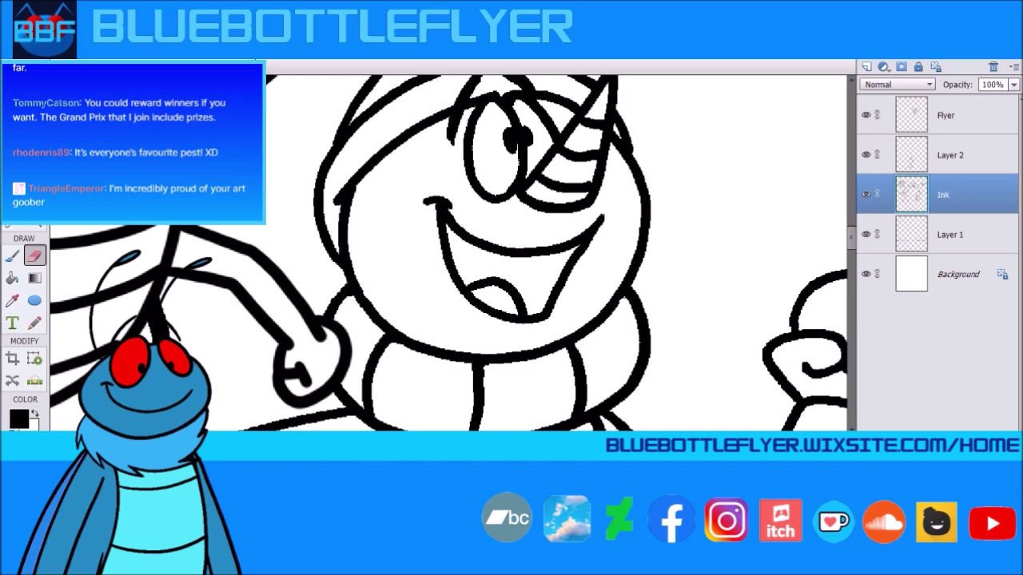
{"action": "scroll", "coordinate": [449, 252], "scroll_direction": "left", "scroll_amount": 3}
{"action": "left_click", "coordinate": [34, 323]}
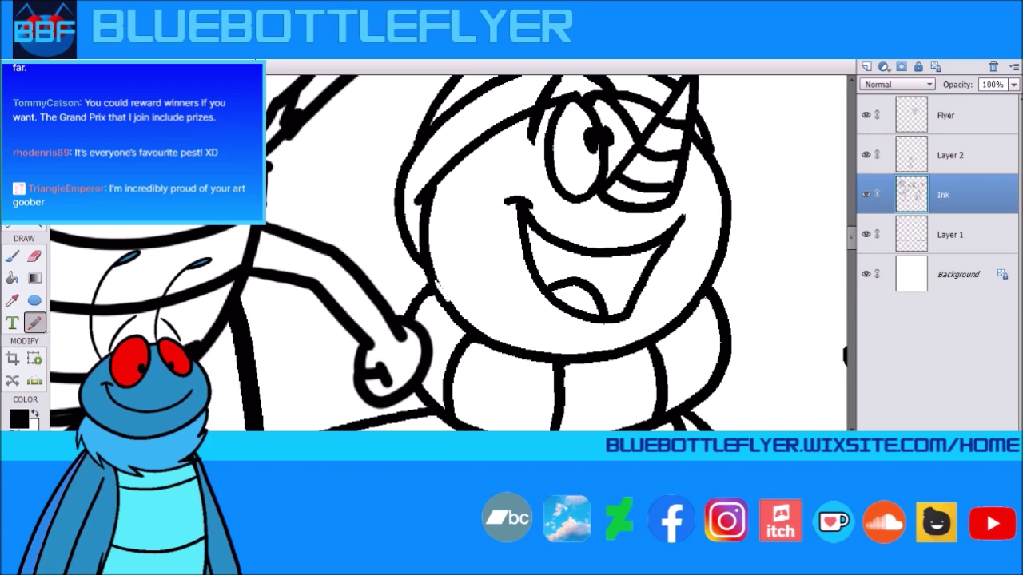
{"action": "left_click_drag", "start_coordinate": [431, 270], "coordinate": [449, 301]}
{"action": "scroll", "coordinate": [449, 253], "scroll_direction": "left", "scroll_amount": 4}
{"action": "left_click_drag", "start_coordinate": [853, 253], "coordinate": [853, 222]}
{"action": "left_click", "coordinate": [14, 279]}
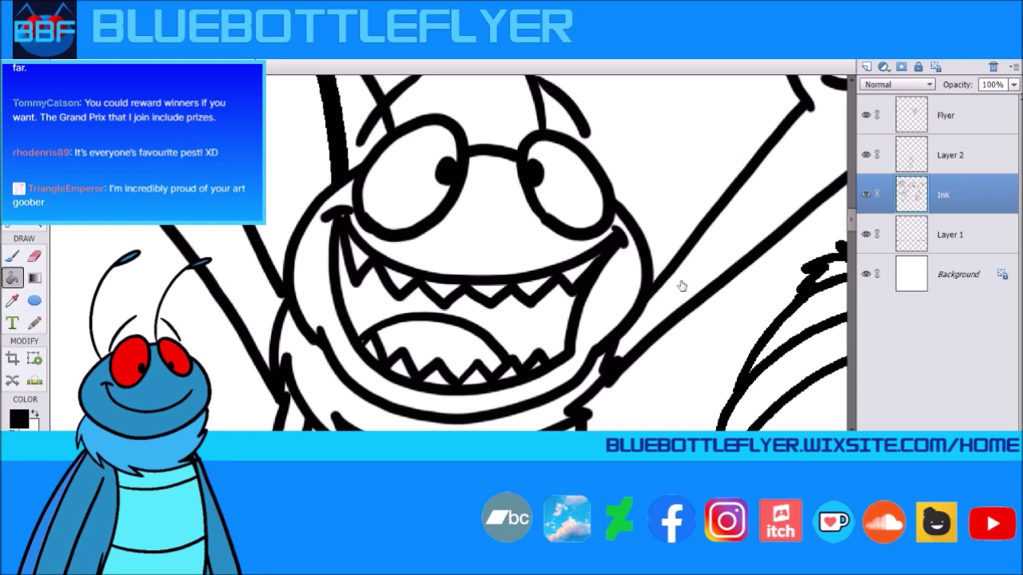
{"action": "left_click", "coordinate": [951, 160]}
{"action": "left_click", "coordinate": [654, 308]}
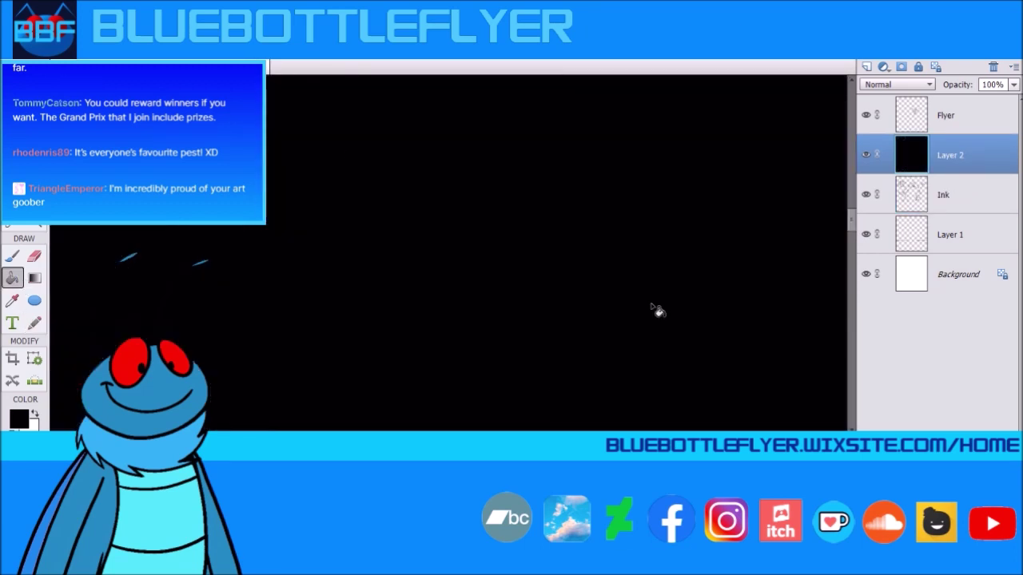
{"action": "key", "text": "ctrl+z"}
{"action": "left_click", "coordinate": [951, 194]}
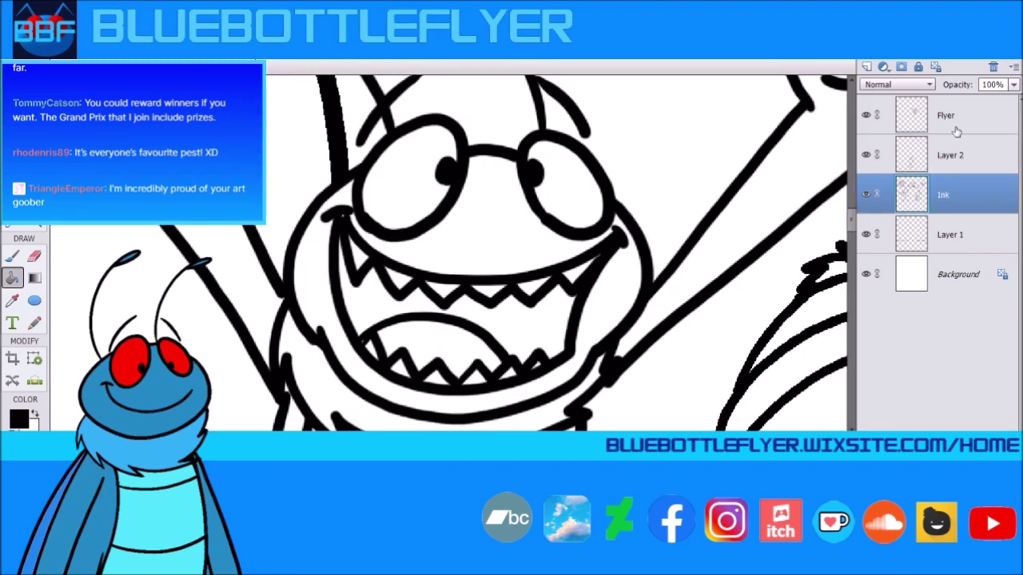
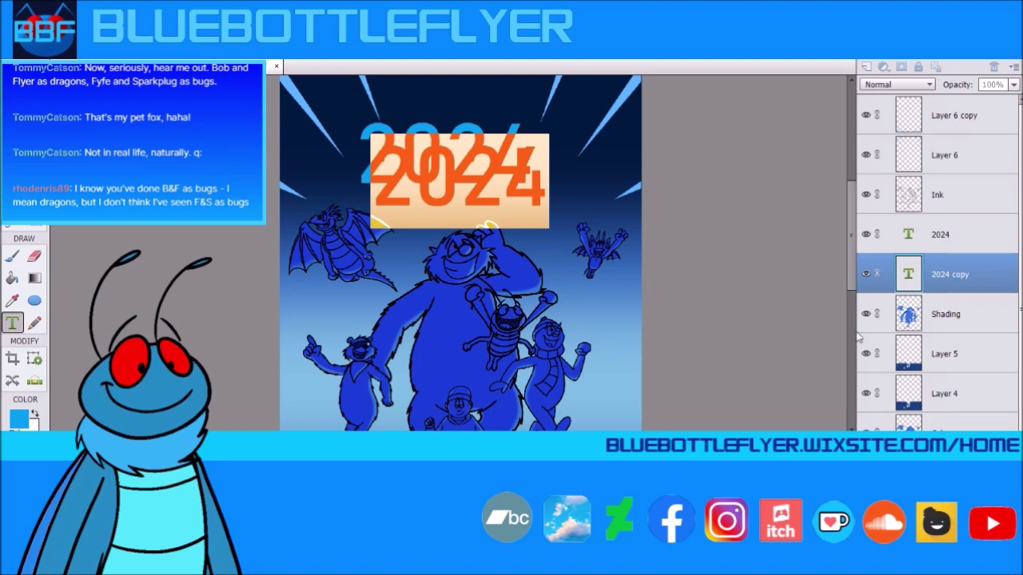
Step: Recolour the duplicated 2024 text dark blue and offset it slightly behind the light blue 2024 as a drop shadow
{"action": "left_click", "coordinate": [889, 314]}
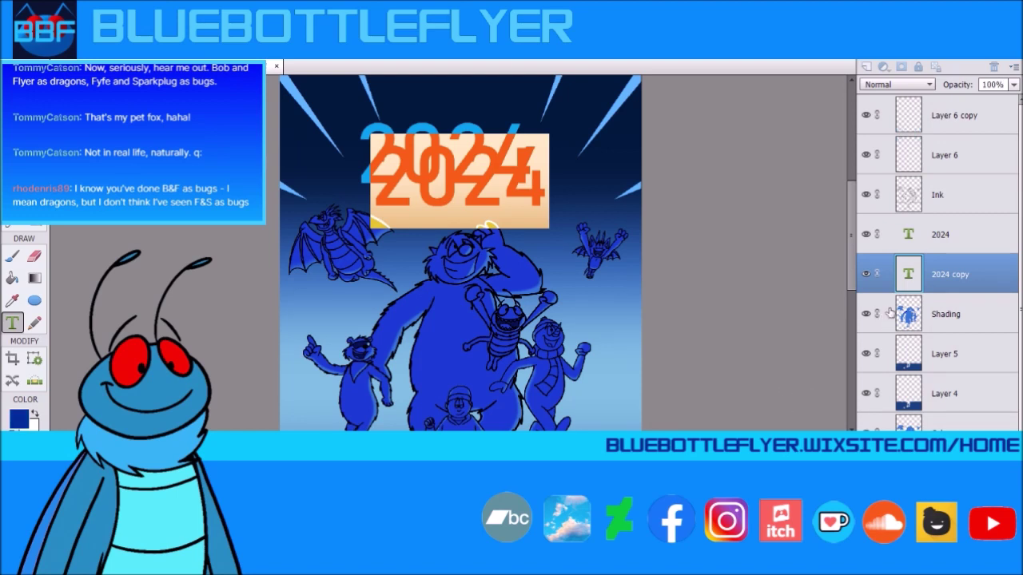
{"action": "left_click", "coordinate": [529, 237]}
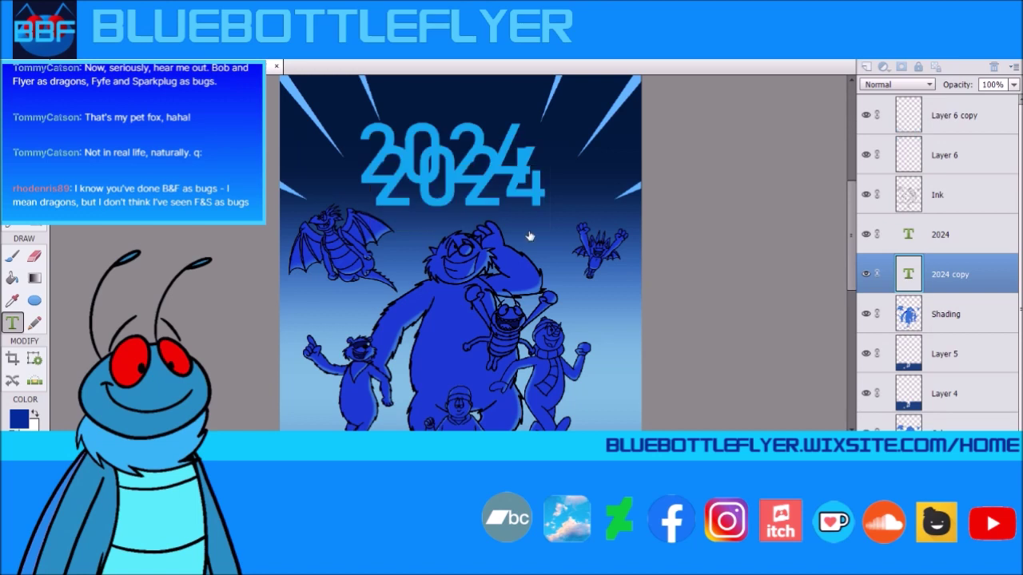
{"action": "left_click", "coordinate": [467, 189]}
{"action": "left_click_drag", "start_coordinate": [467, 187], "coordinate": [480, 201]}
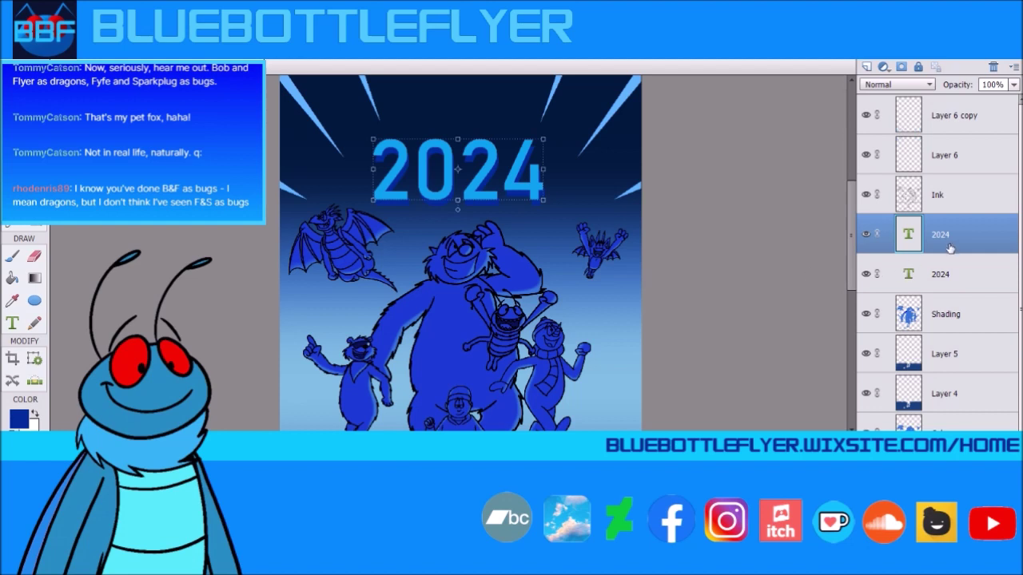
Step: Add the text HAPPY NEW YEAR above the 2024 lettering in the light blue sampled from the numerals
{"action": "left_click", "coordinate": [12, 324]}
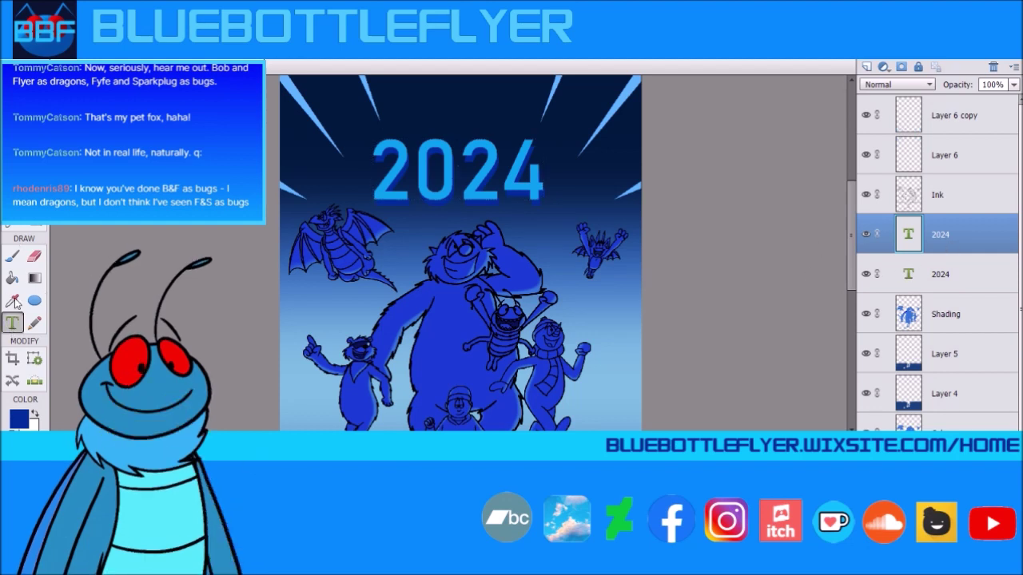
{"action": "left_click", "coordinate": [14, 300]}
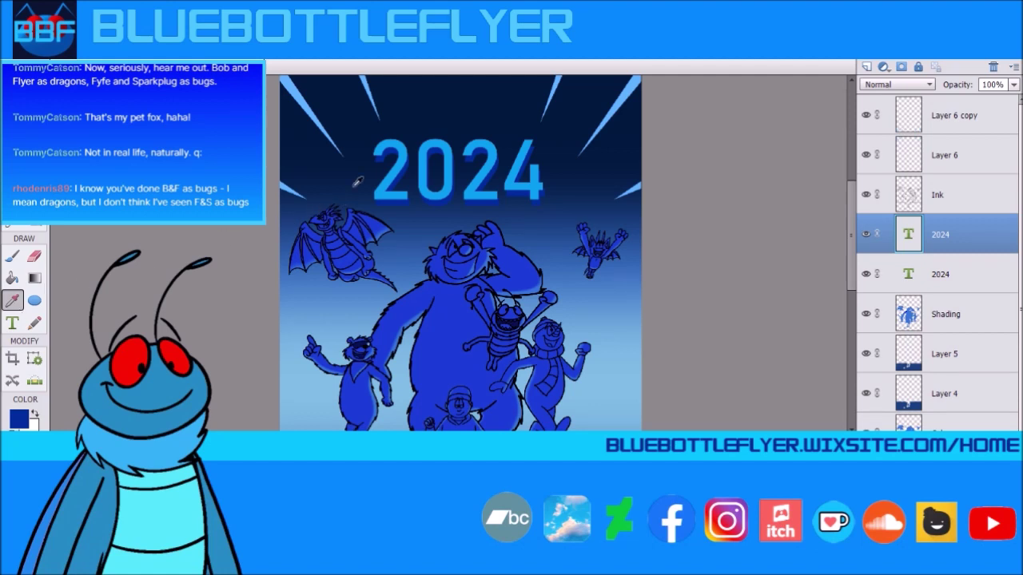
{"action": "left_click", "coordinate": [389, 172]}
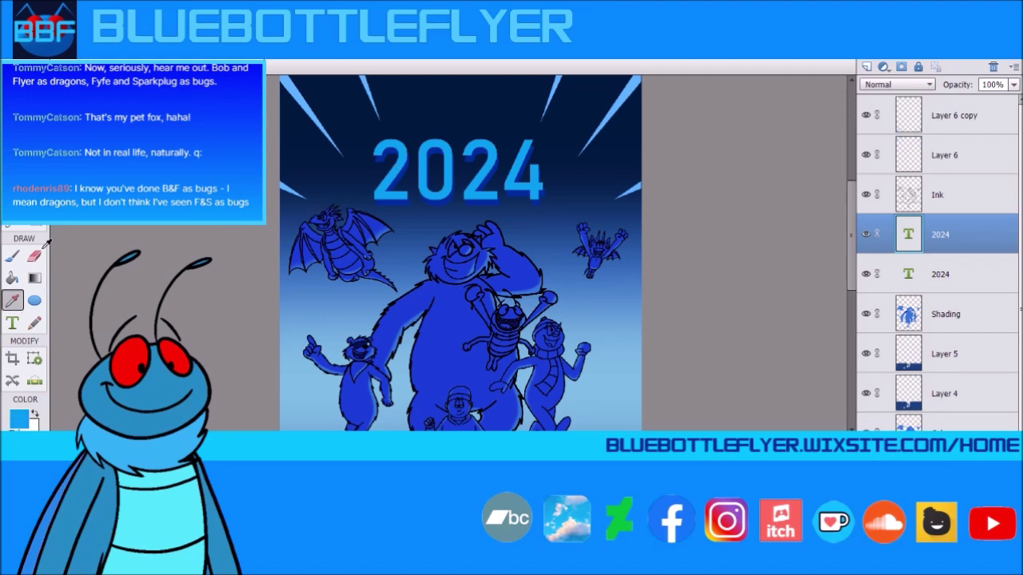
{"action": "left_click", "coordinate": [14, 324]}
{"action": "left_click", "coordinate": [391, 118]}
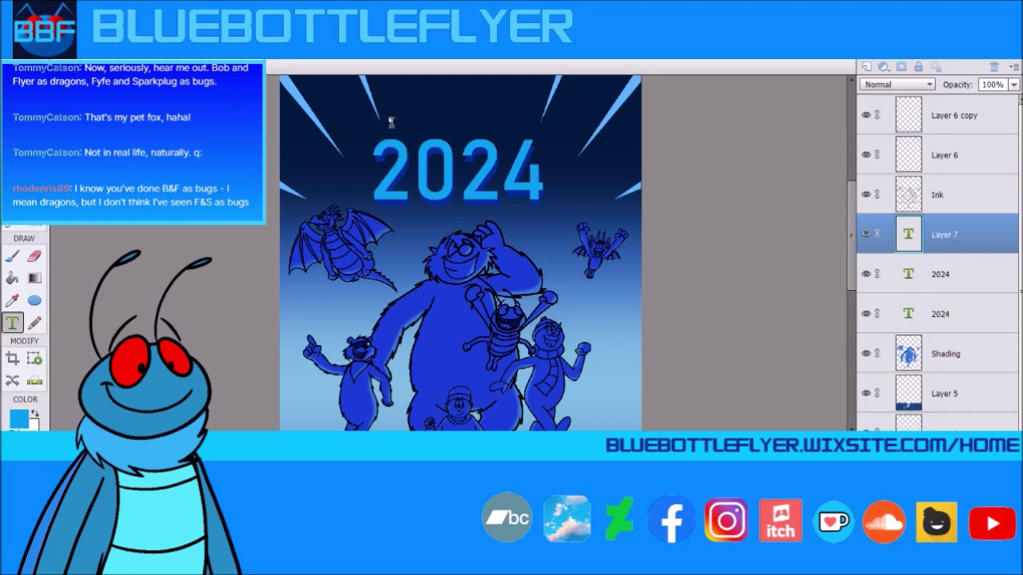
{"action": "type", "text": "HAPPY "}
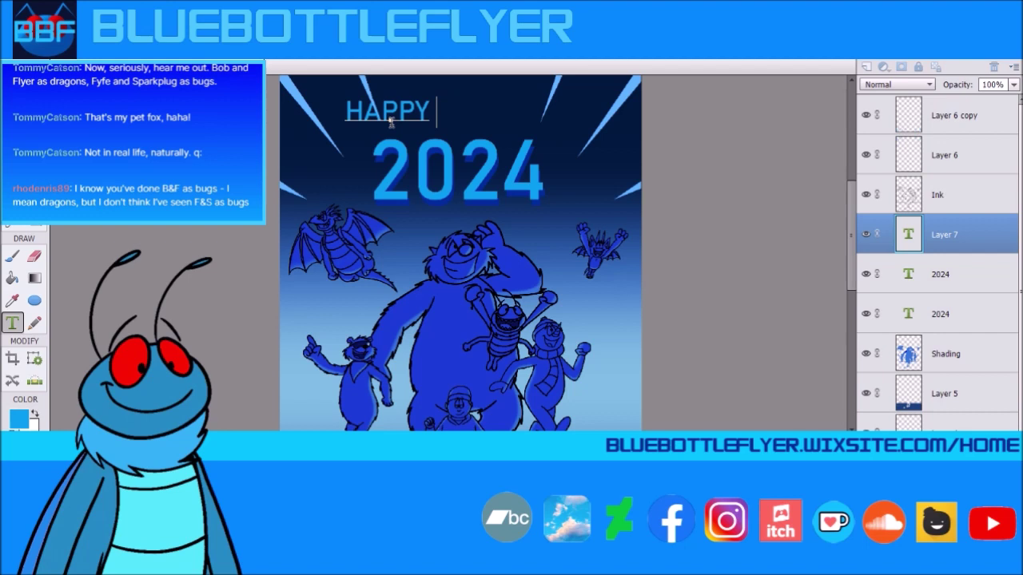
{"action": "type", "text": "NEW YEAR"}
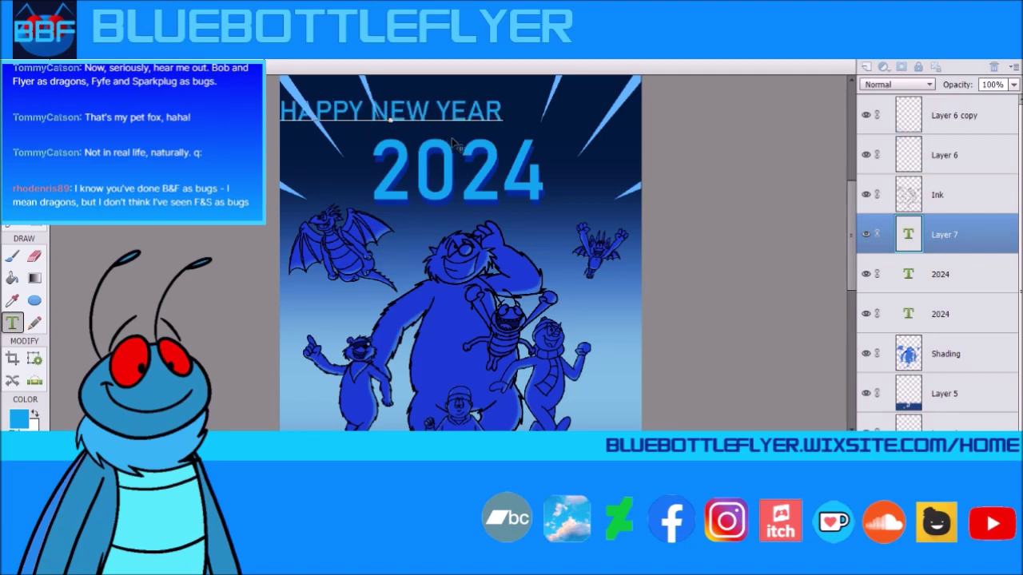
{"action": "key", "text": "ctrl+Return"}
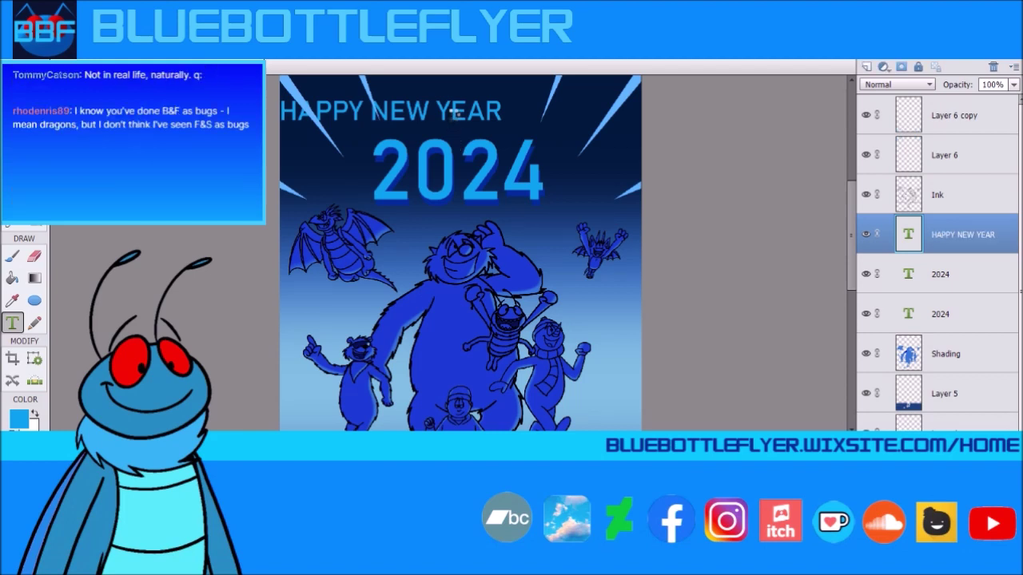
Step: Move the HAPPY NEW YEAR heading to the centre above 2024 and reduce its height, leaving a small gap between the two lines
{"action": "key", "text": "v"}
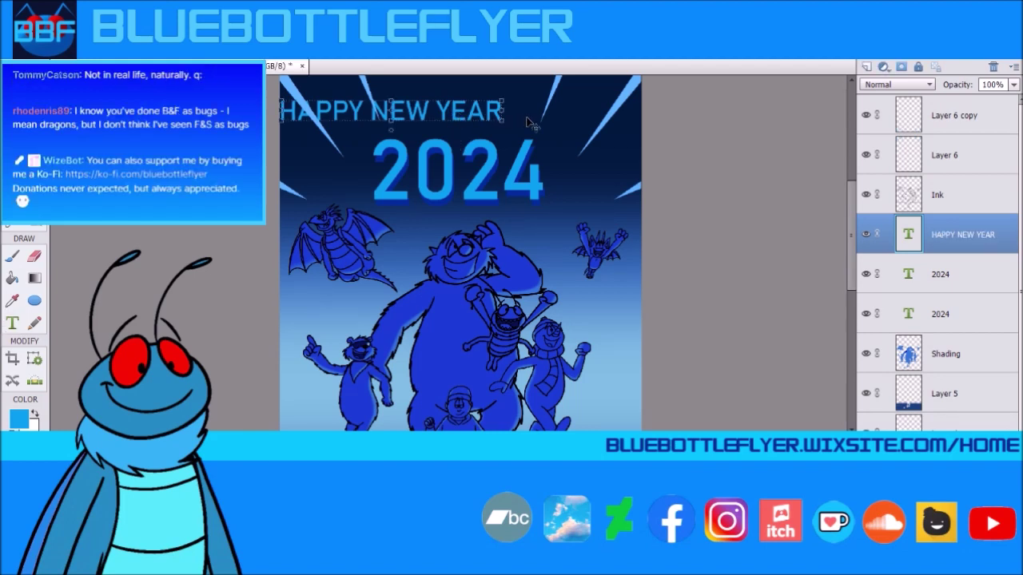
{"action": "left_click_drag", "start_coordinate": [453, 115], "coordinate": [521, 128]}
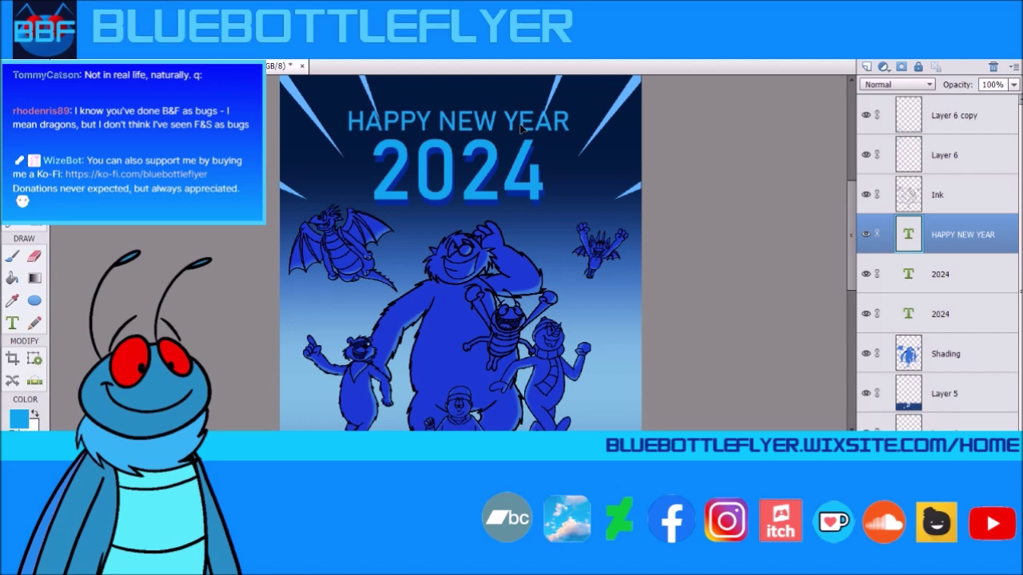
{"action": "left_click_drag", "start_coordinate": [520, 124], "coordinate": [521, 126]}
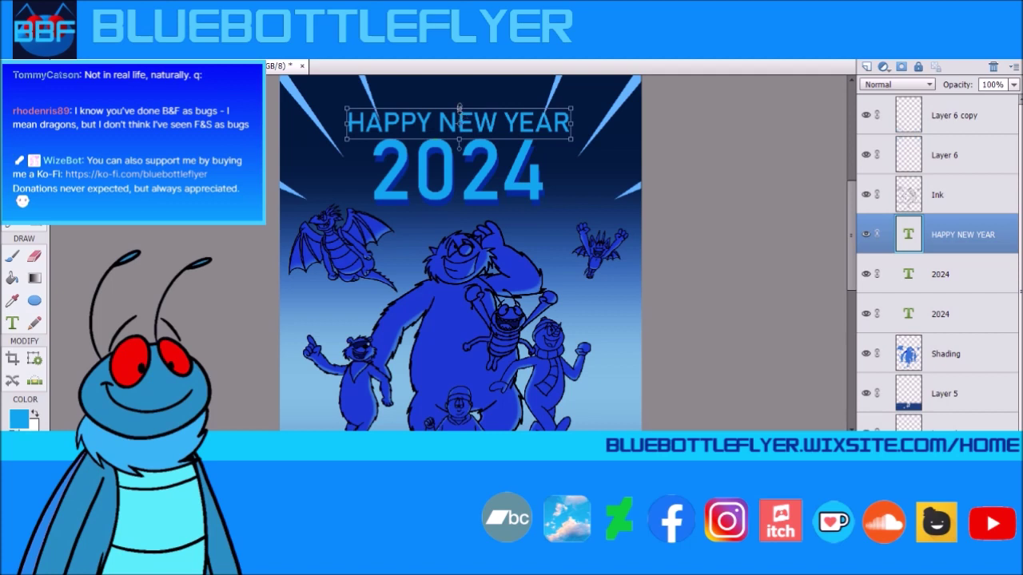
{"action": "left_click_drag", "start_coordinate": [459, 107], "coordinate": [462, 119]}
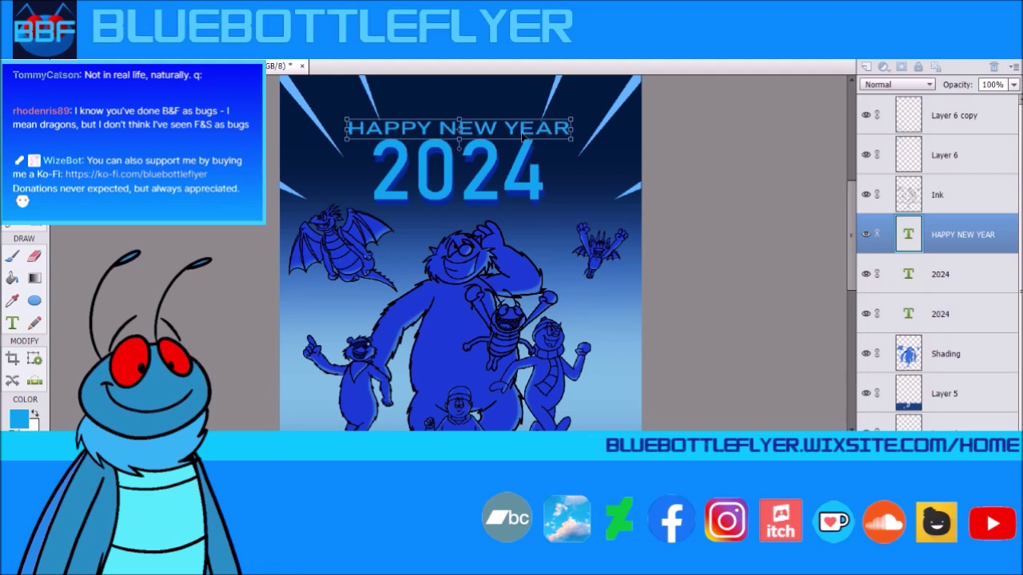
{"action": "key", "text": "Return"}
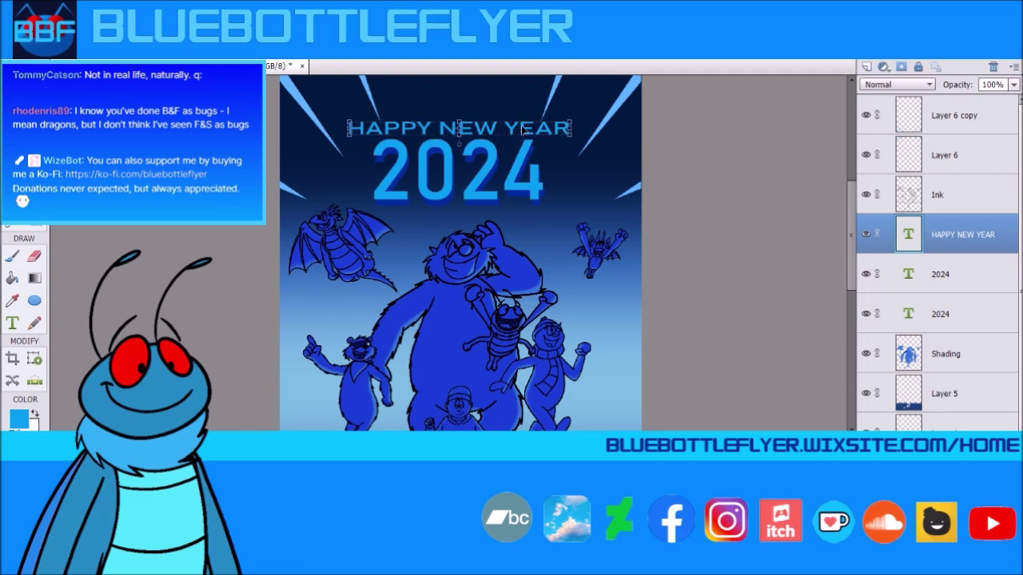
{"action": "left_click_drag", "start_coordinate": [522, 128], "coordinate": [519, 124]}
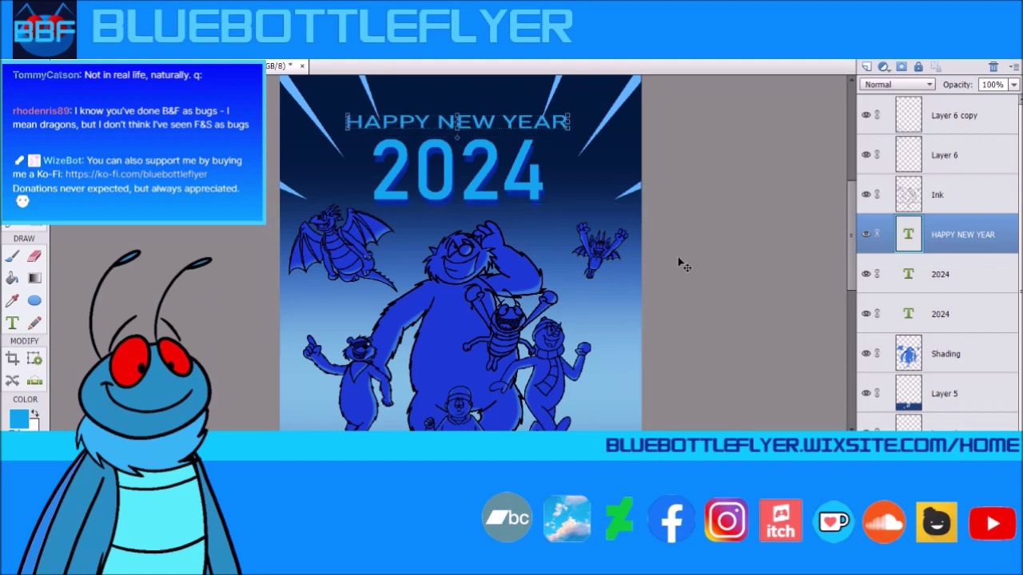
Step: Merge Layer 6 copy into Layer 6 and set the merged light rays' opacity to 58%
{"action": "left_click", "coordinate": [958, 164]}
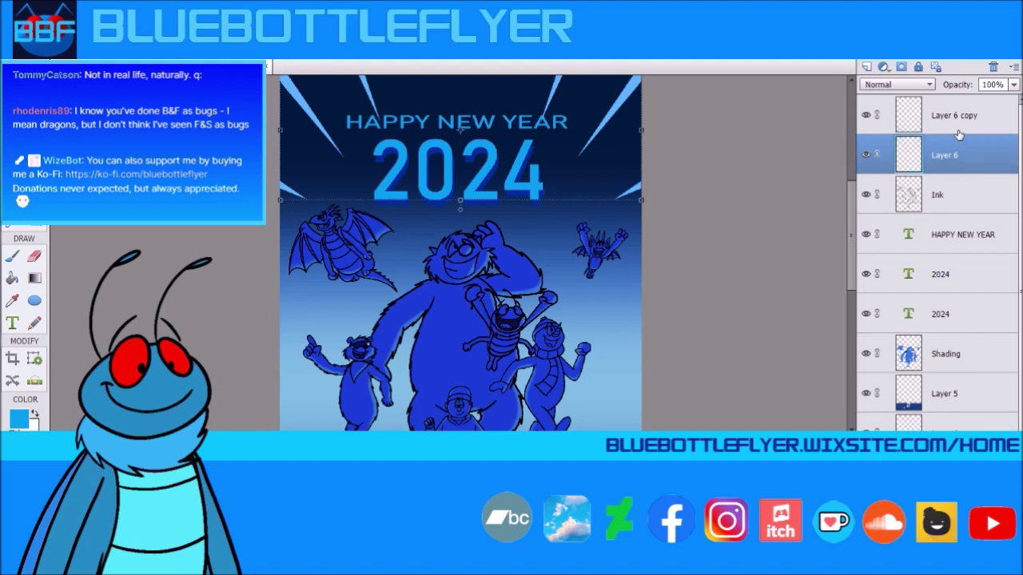
{"action": "left_click", "coordinate": [959, 120]}
{"action": "key", "text": "Delete"}
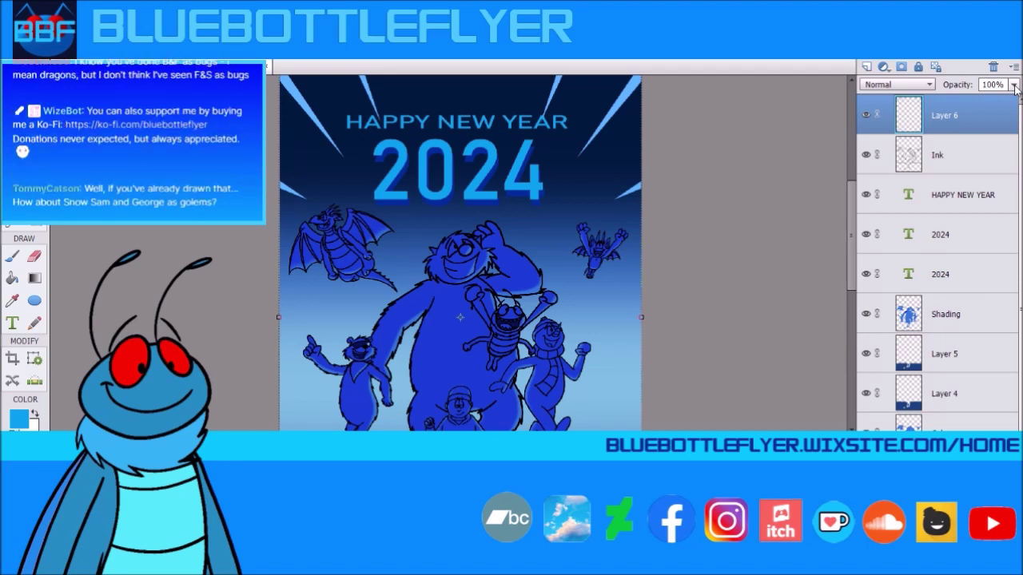
{"action": "key", "text": "5"}
{"action": "key", "text": "8"}
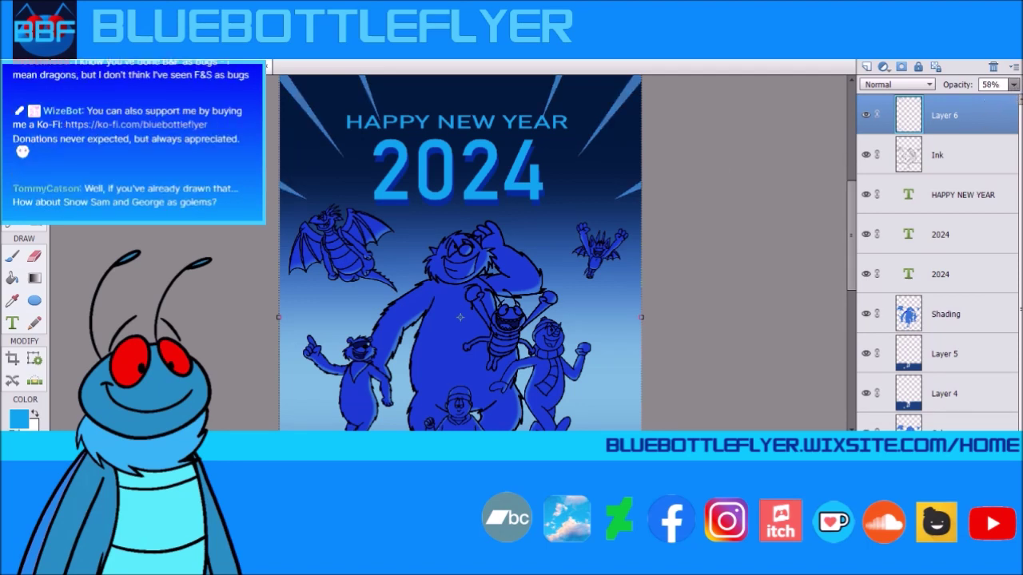
Step: Reset the colours to the defaults and shift both 2024 text layers together slightly right and down
{"action": "left_click", "coordinate": [963, 195]}
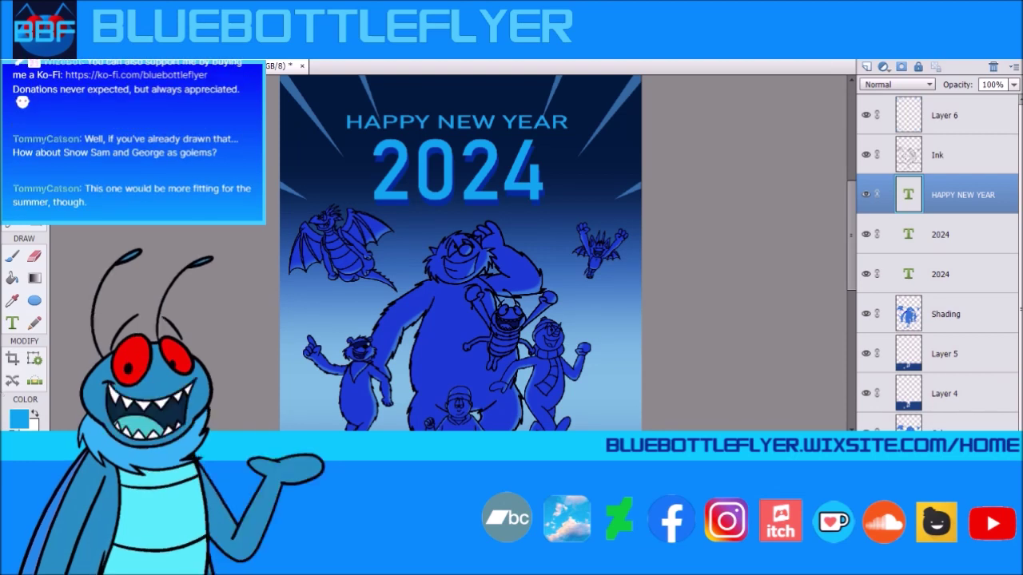
{"action": "key", "text": "d"}
{"action": "key", "text": "ctrl+0"}
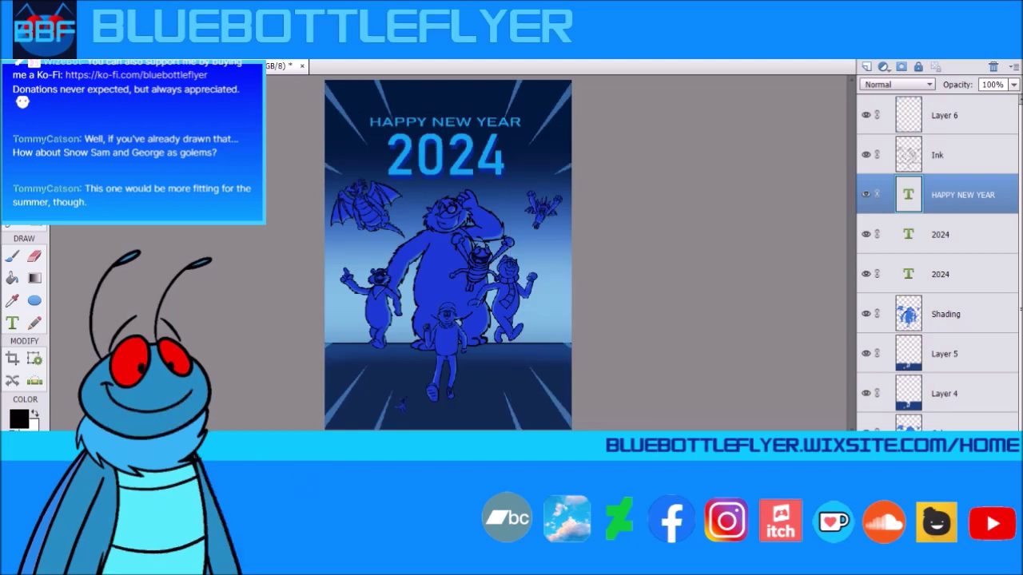
{"action": "scroll", "coordinate": [783, 390], "scroll_direction": "up", "scroll_amount": 1}
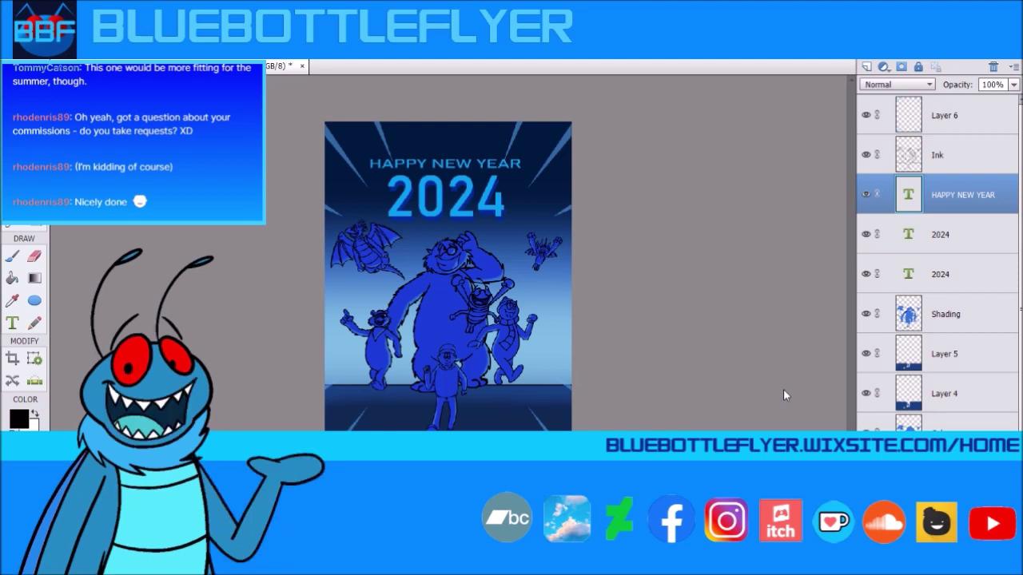
{"action": "left_click", "coordinate": [965, 243]}
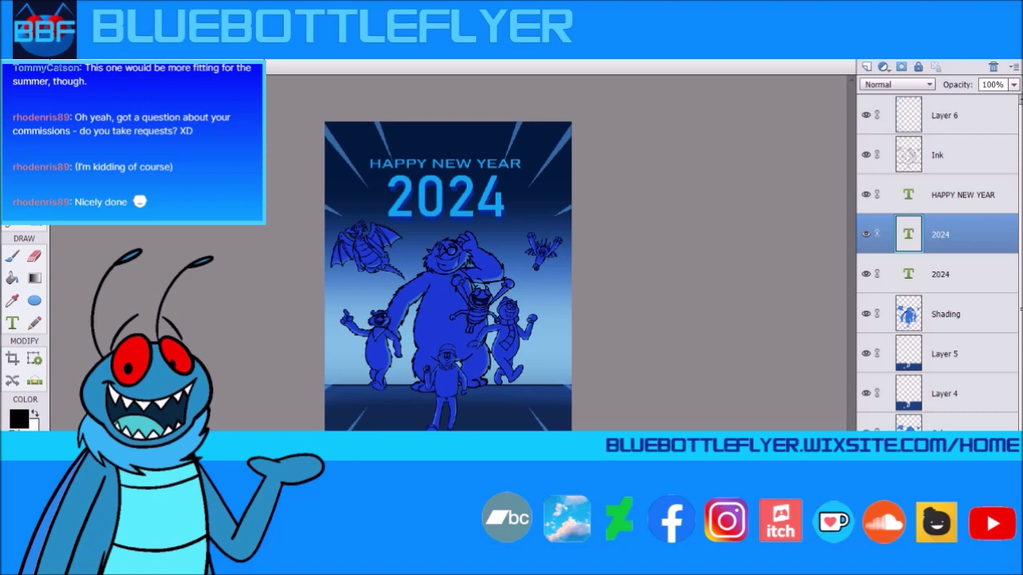
{"action": "key", "text": "alt+bracketleft"}
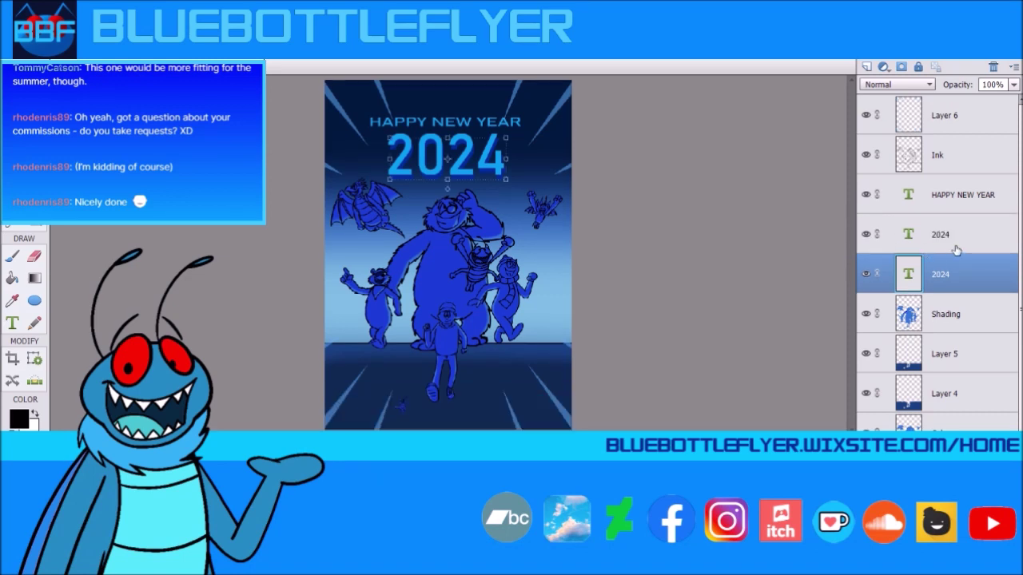
{"action": "left_click", "coordinate": [955, 250], "text": "shift"}
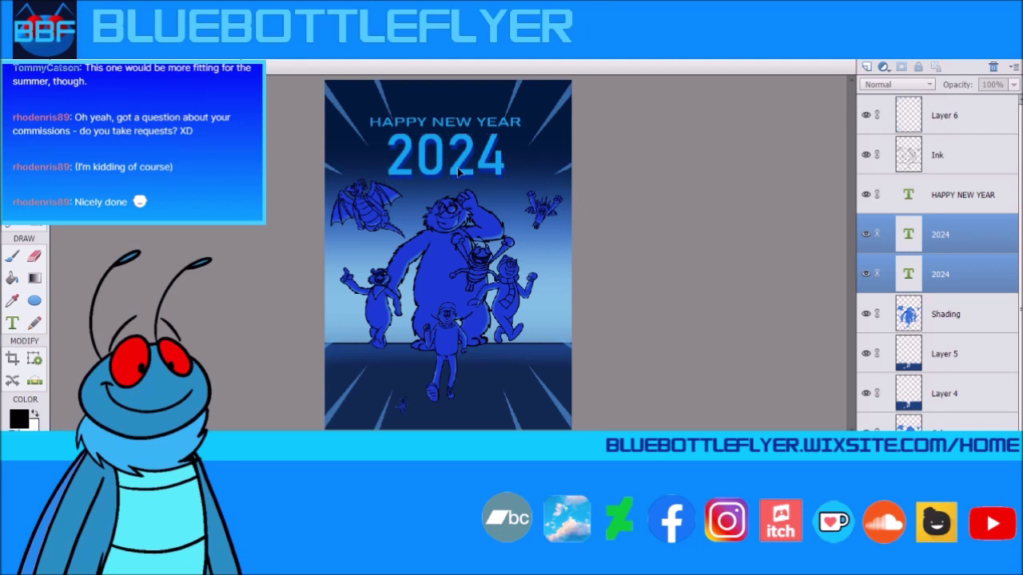
{"action": "left_click_drag", "start_coordinate": [458, 171], "coordinate": [459, 172]}
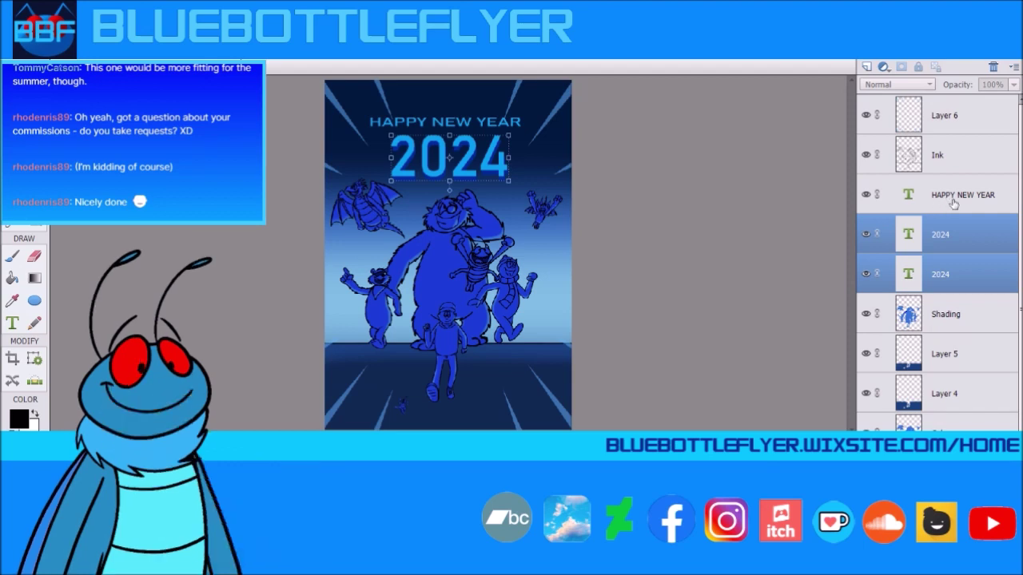
Step: Nudge the HAPPY NEW YEAR heading slightly right and down to line up with 2024, and save the picture
{"action": "left_click", "coordinate": [12, 323]}
{"action": "left_click", "coordinate": [955, 199]}
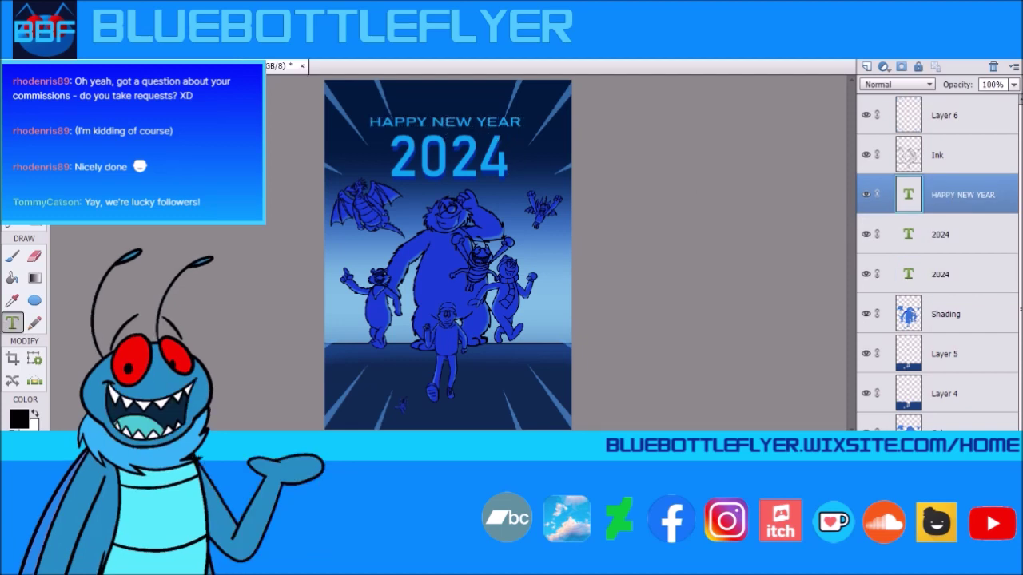
{"action": "left_click", "coordinate": [12, 122]}
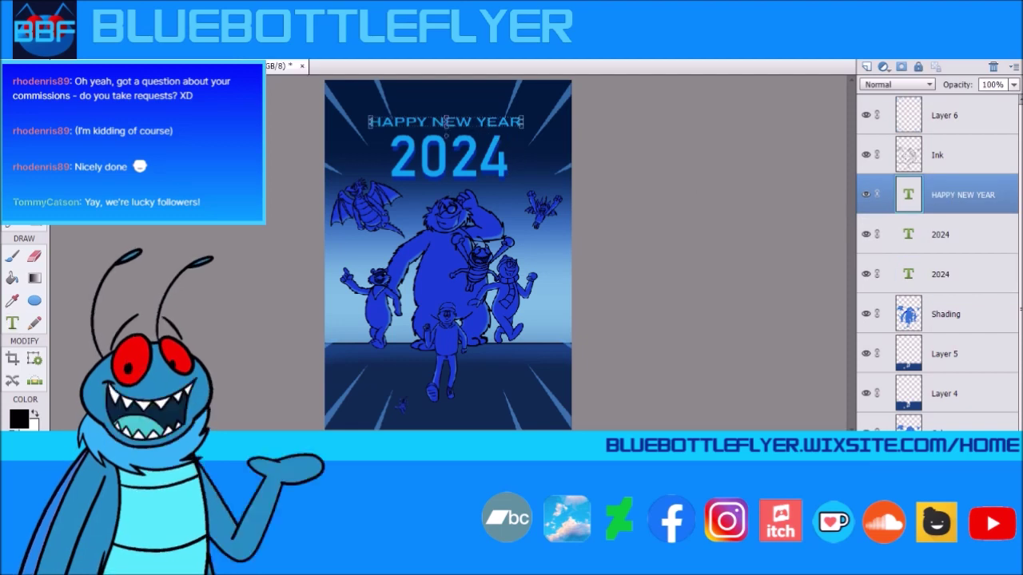
{"action": "left_click_drag", "start_coordinate": [483, 120], "coordinate": [485, 122]}
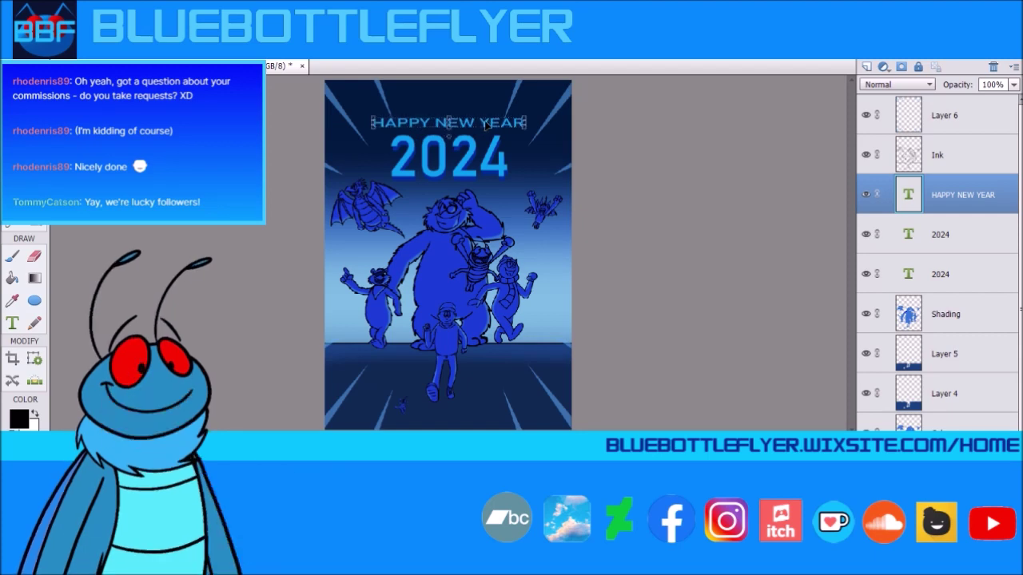
{"action": "left_click", "coordinate": [37, 322]}
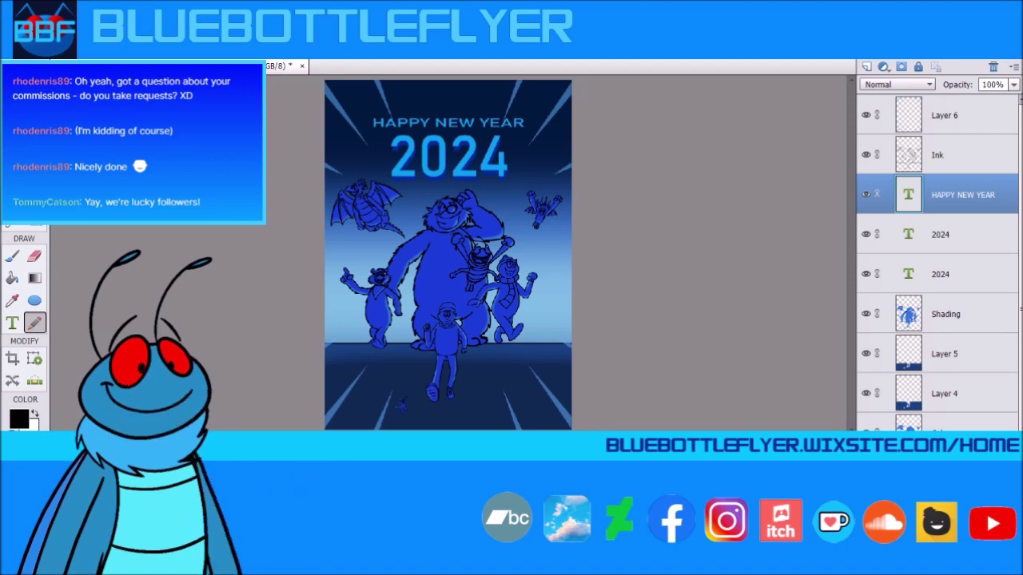
{"action": "key", "text": "ctrl+s"}
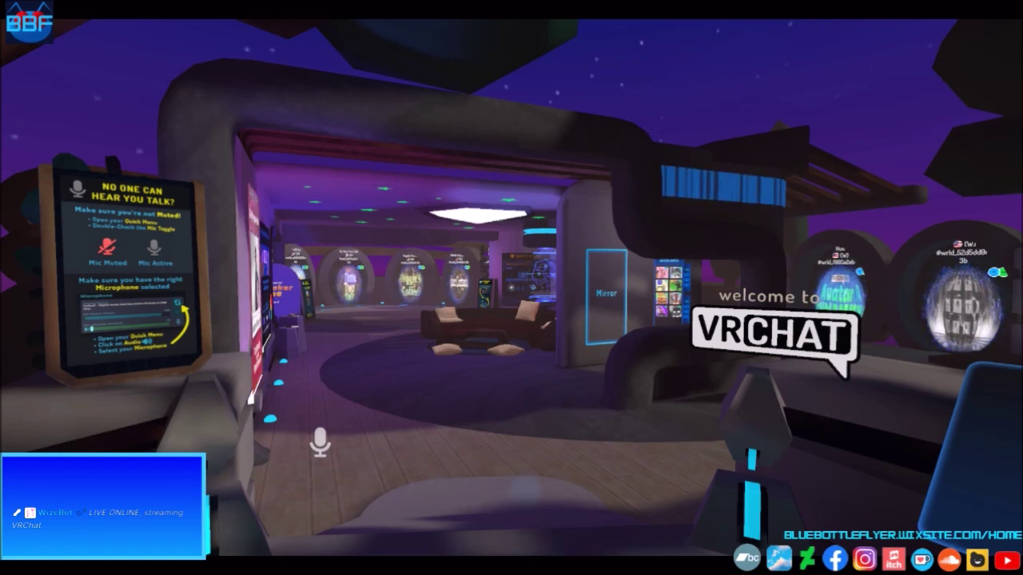
Step: Switch to VRChat and open the Worlds browser from the Launch Pad
{"action": "key", "text": "Escape"}
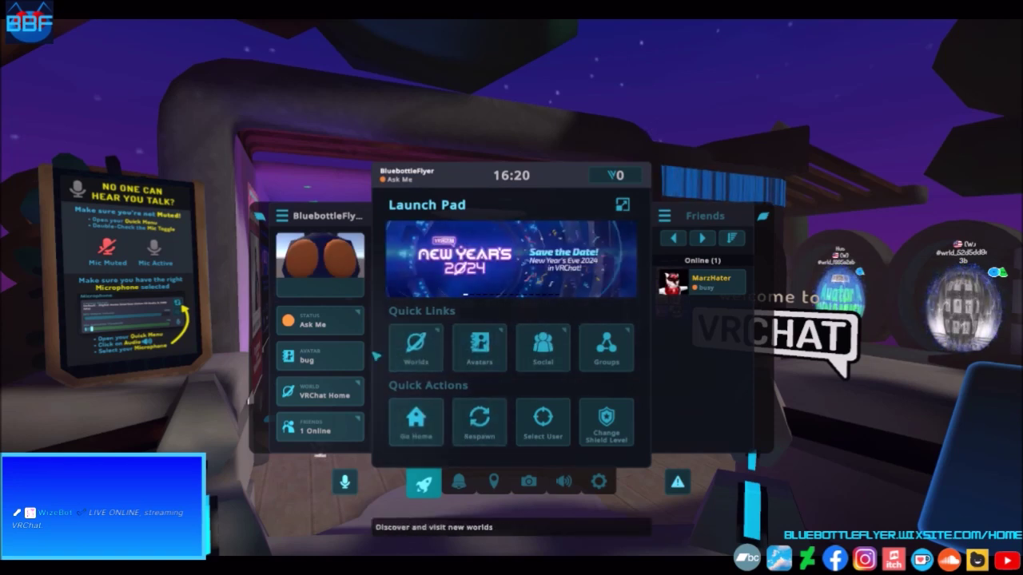
{"action": "left_click", "coordinate": [416, 345]}
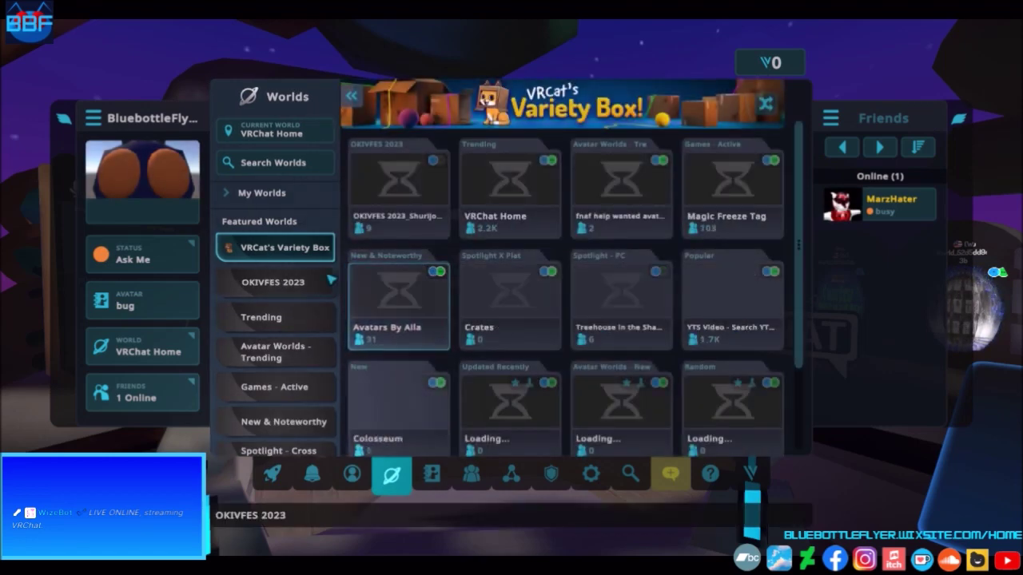